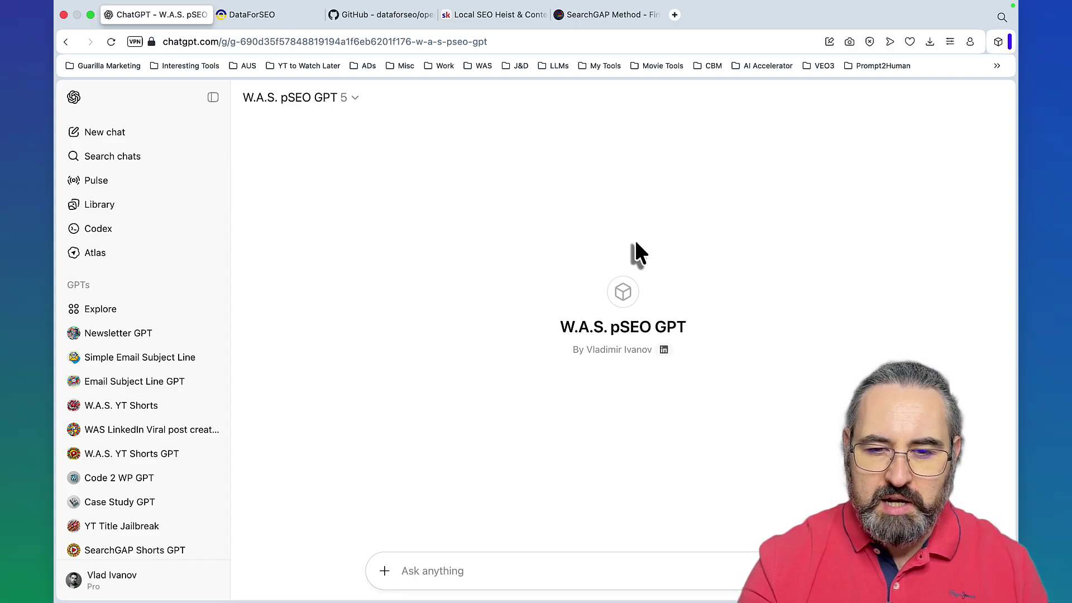
Step: Open the Manifestation Niche + SAAS Idea lesson in Skool's Niche Hunter Course, then return to the W.A.S. pSEO GPT chat
left_click(439, 571)
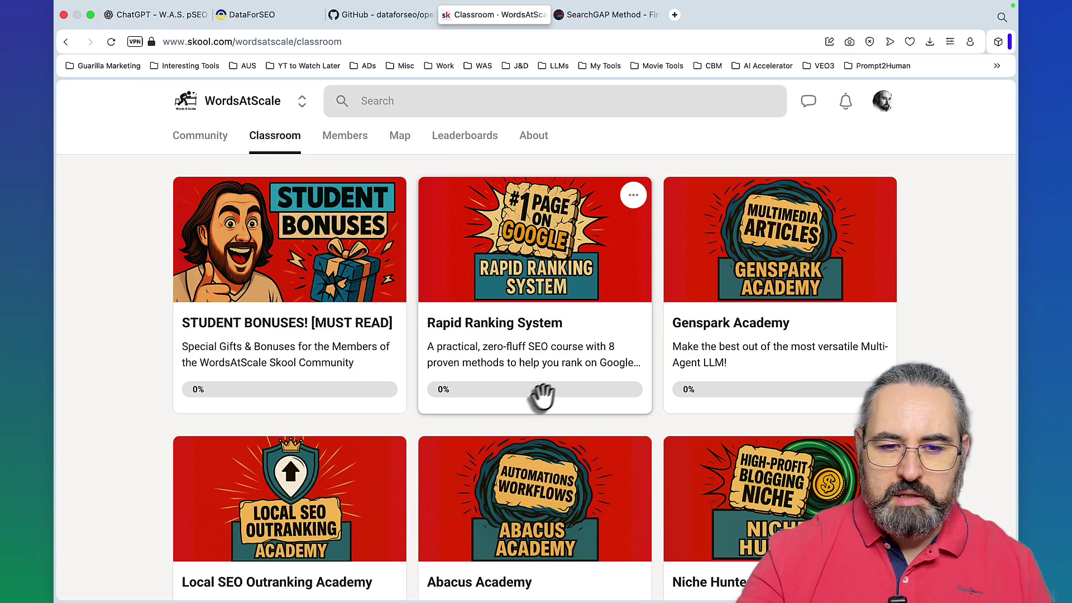
scroll(540, 395, "down", 1)
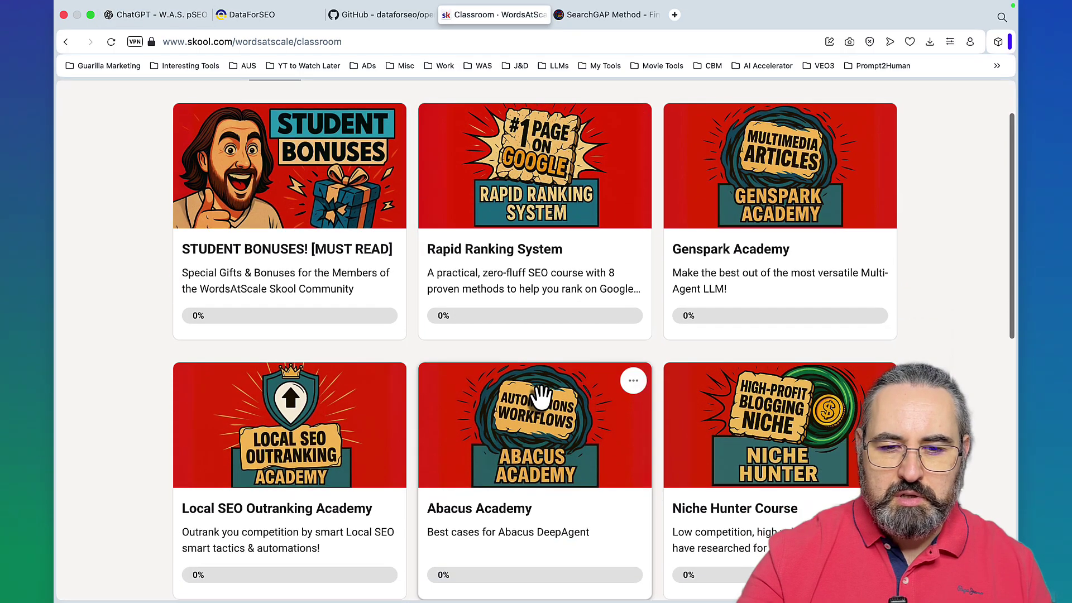
left_click(694, 523)
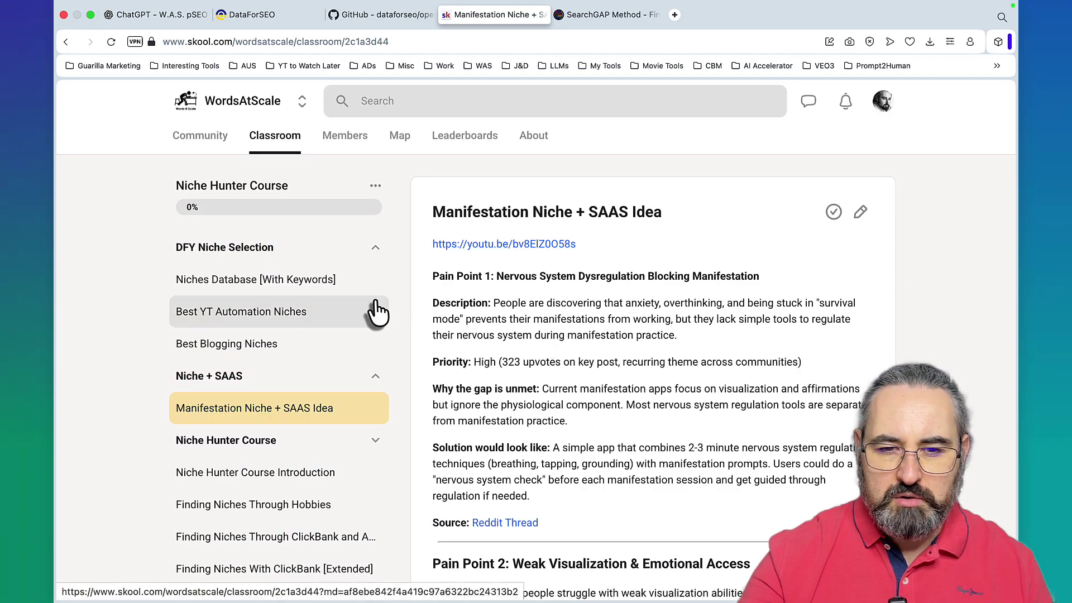
left_click(185, 15)
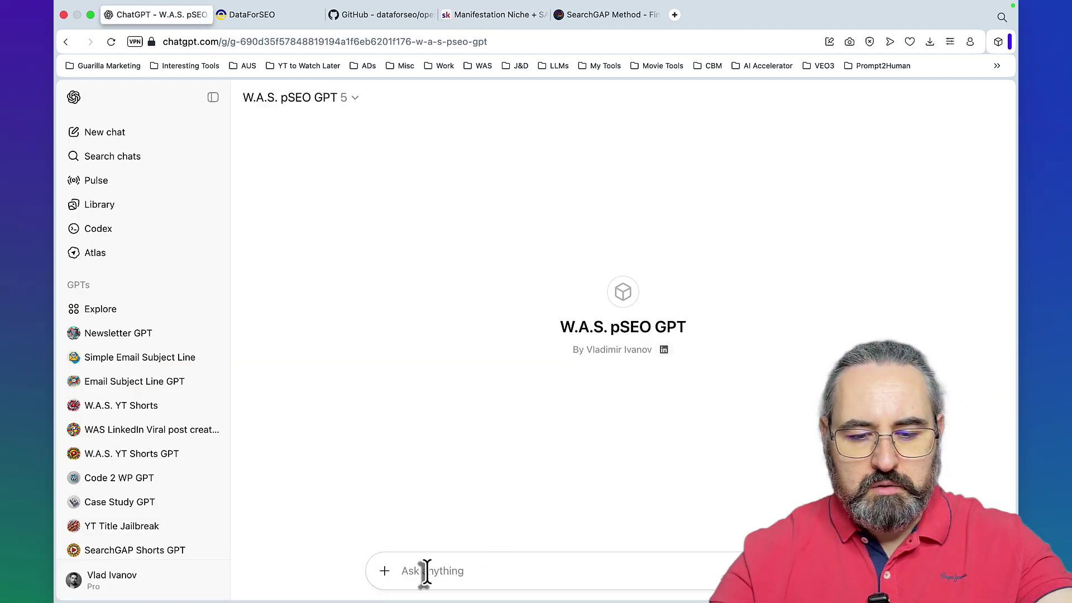
Step: Get the DataForSEO search volume for 'group manifestation' (about 20 US monthly) and paste the 20-cluster authority prompt
type("what is the ")
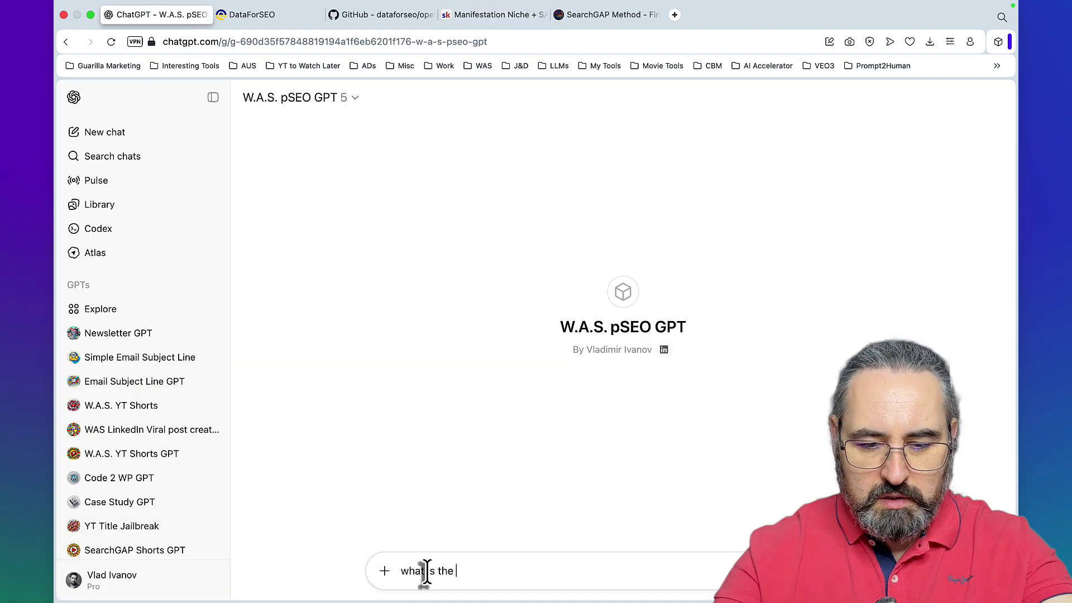
type("search volume for \"grou")
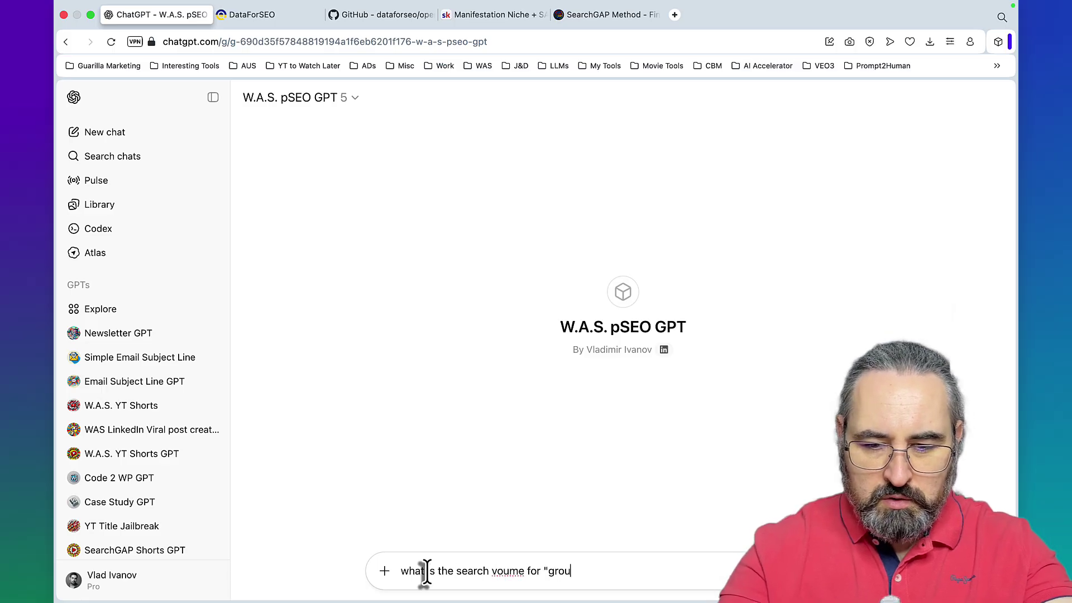
type("p manifestation\"")
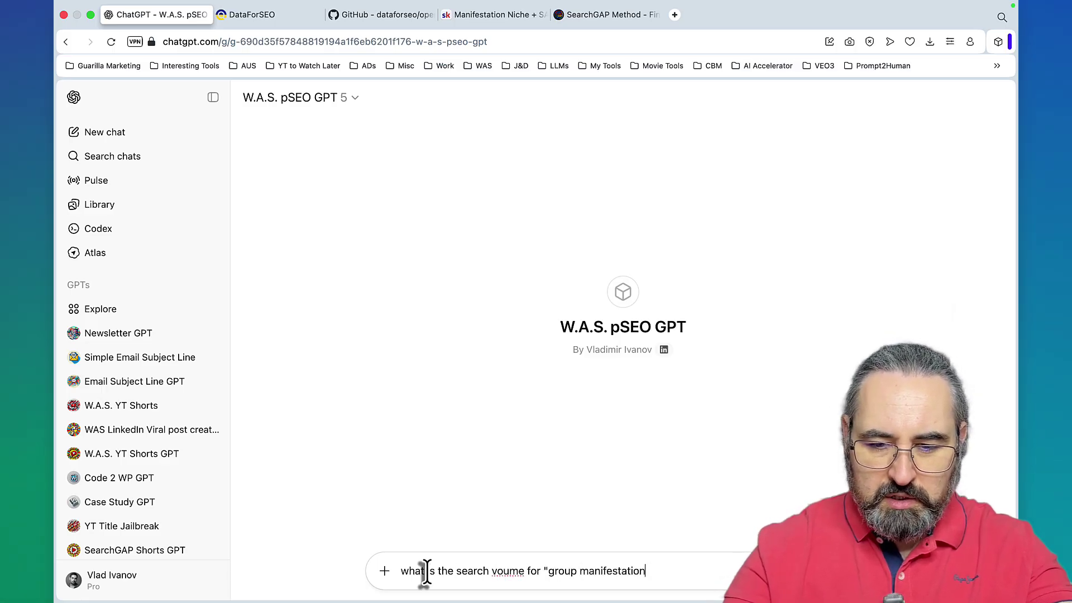
key("Return")
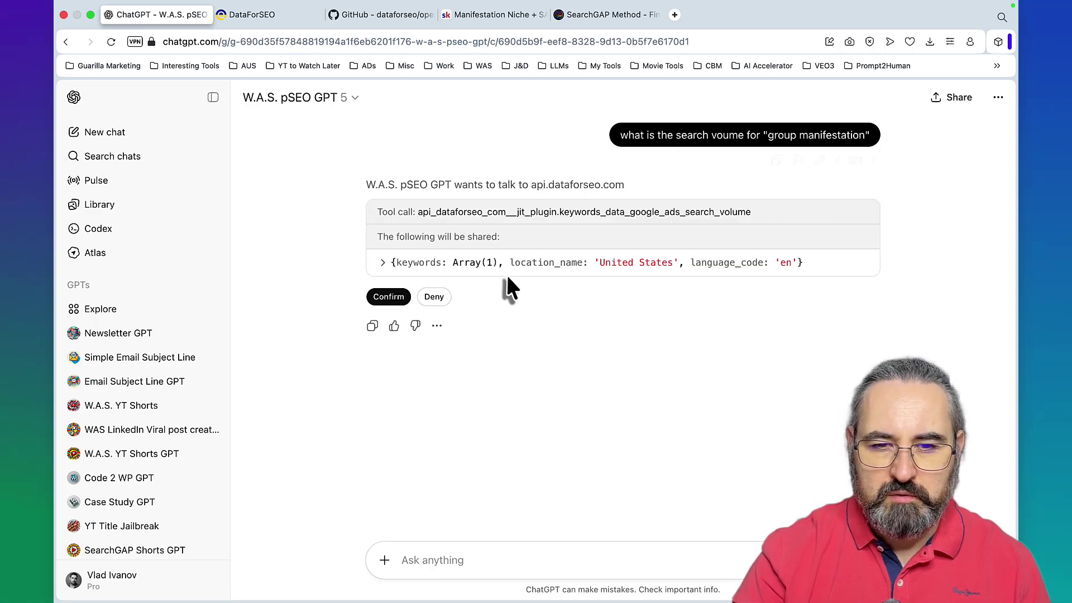
left_click(390, 298)
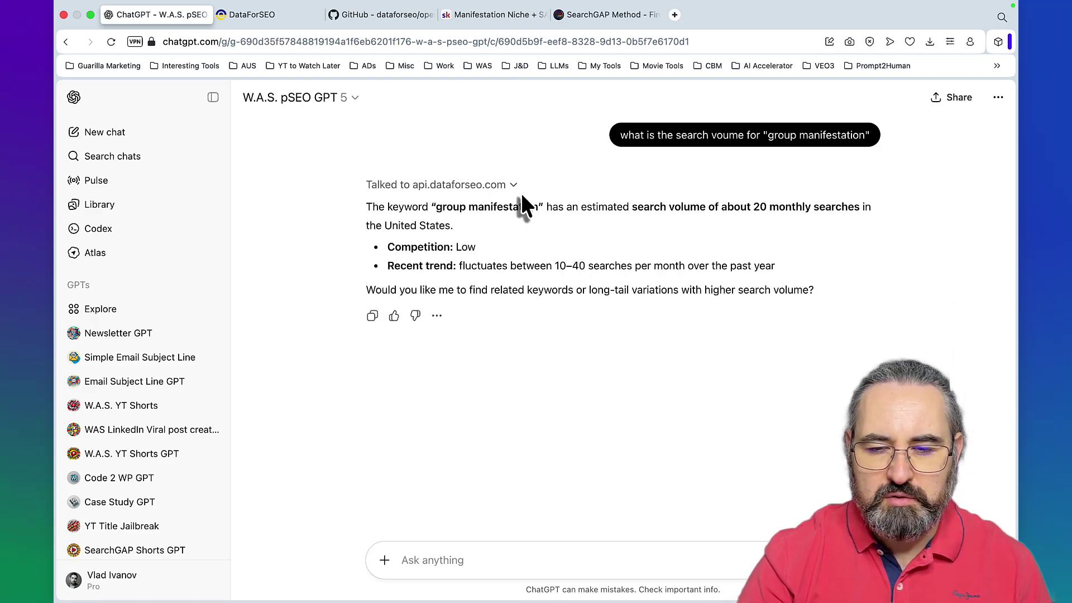
type("Propose 20 clusters (each = 1 pillar + 5 supporting) to become a topical authority in the \"group manifestation\" niche")
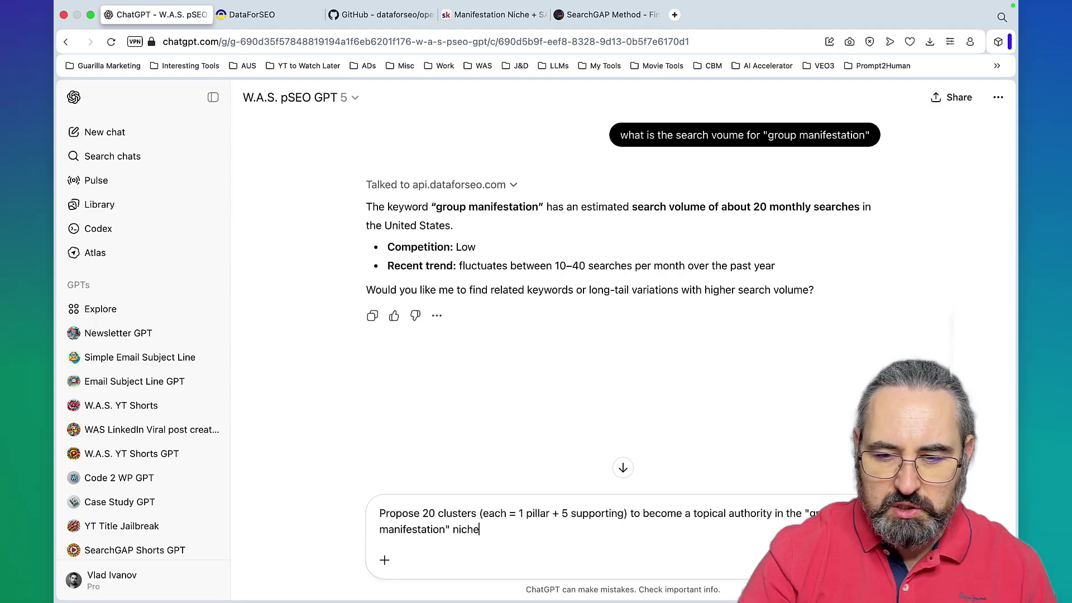
Step: Send the 20-cluster prompt and review the group manifestation content map through Pillar 20
key("Return")
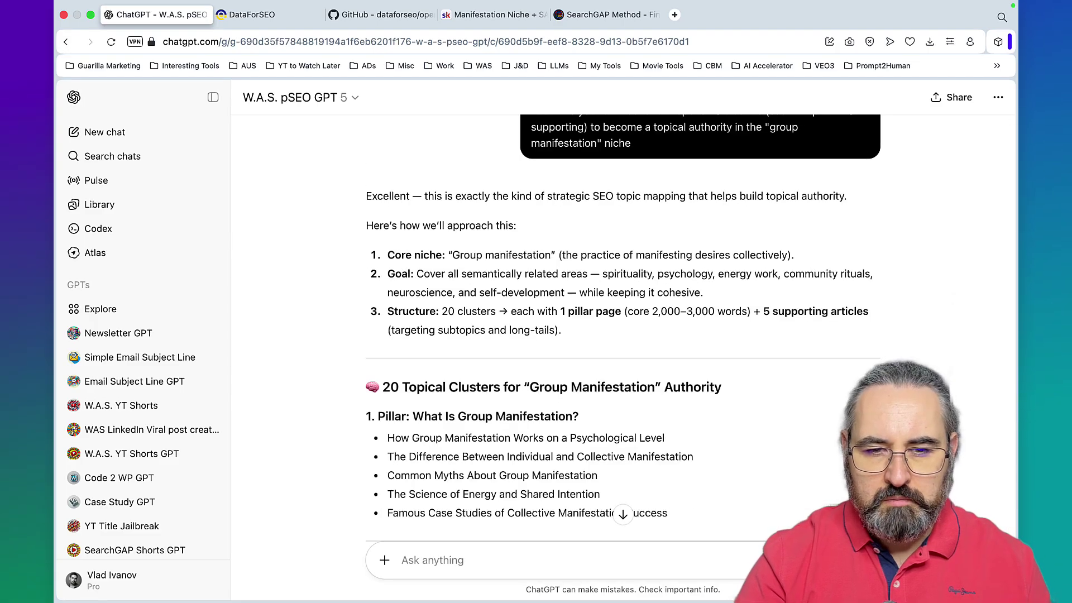
scroll(623, 329, "down", 3)
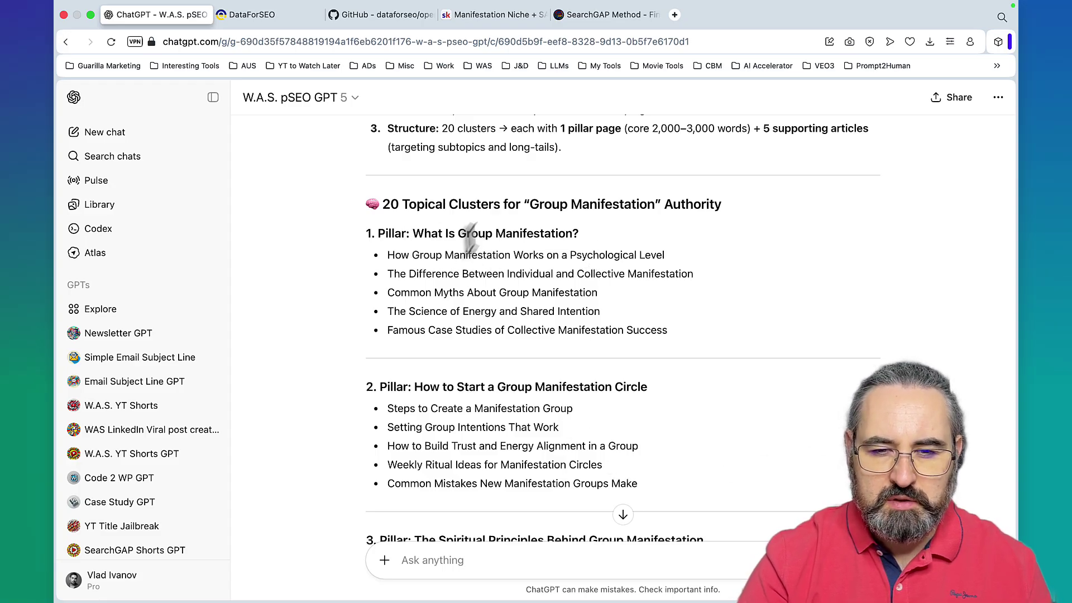
scroll(458, 262, "down", 1)
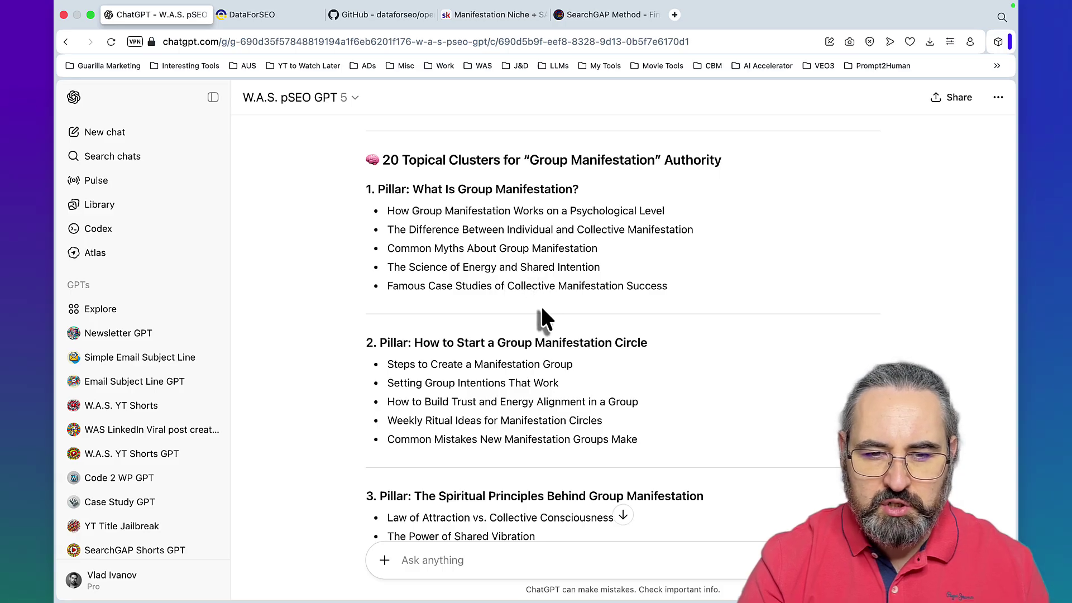
scroll(529, 304, "down", 3)
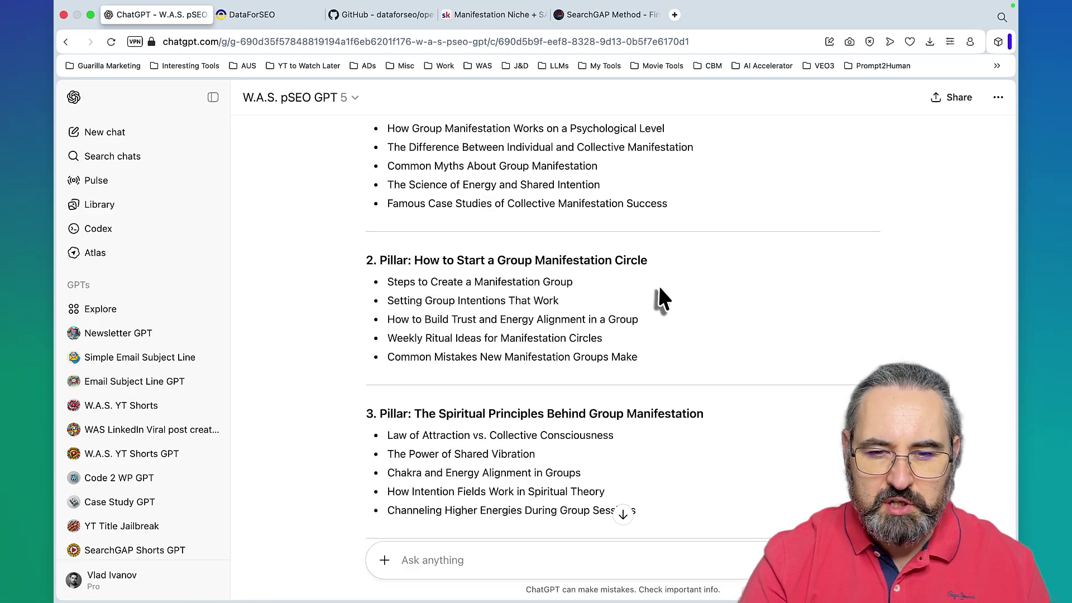
scroll(659, 289, "down", 3)
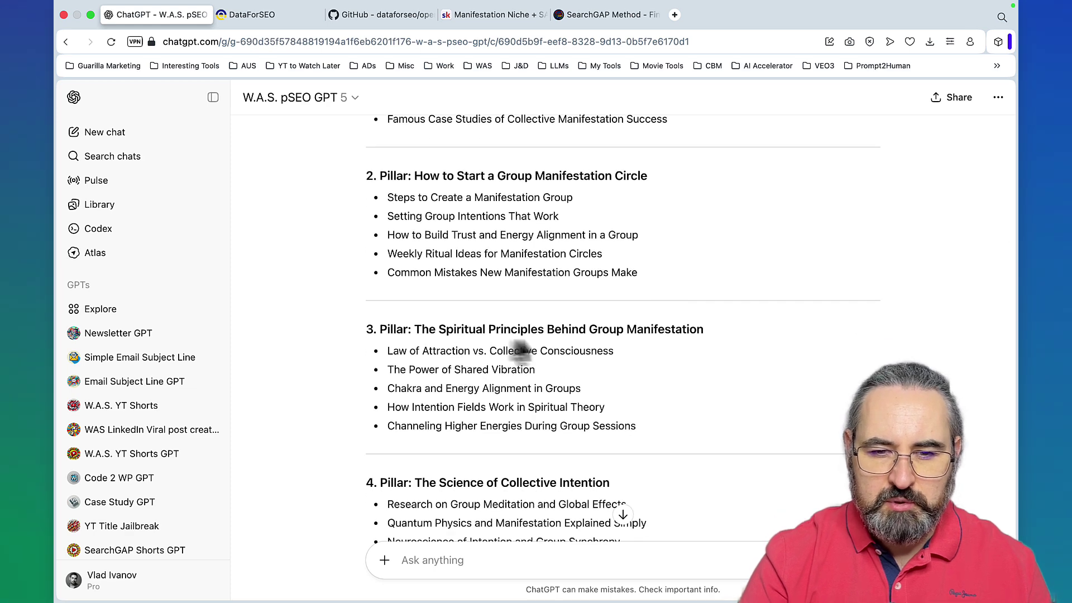
scroll(557, 347, "down", 2)
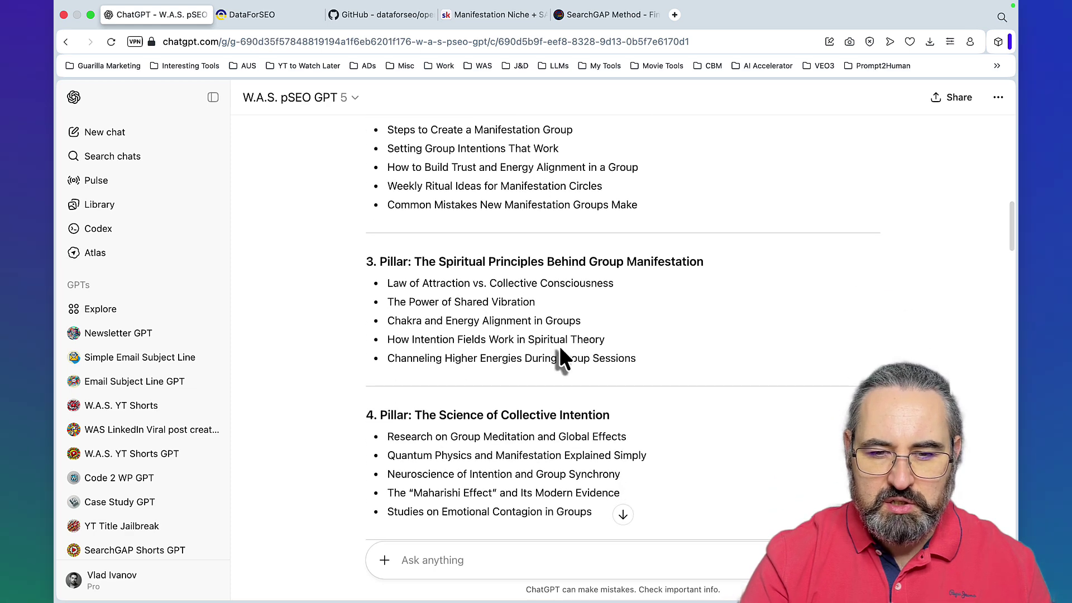
scroll(558, 347, "down", 10)
scroll(558, 346, "down", 20)
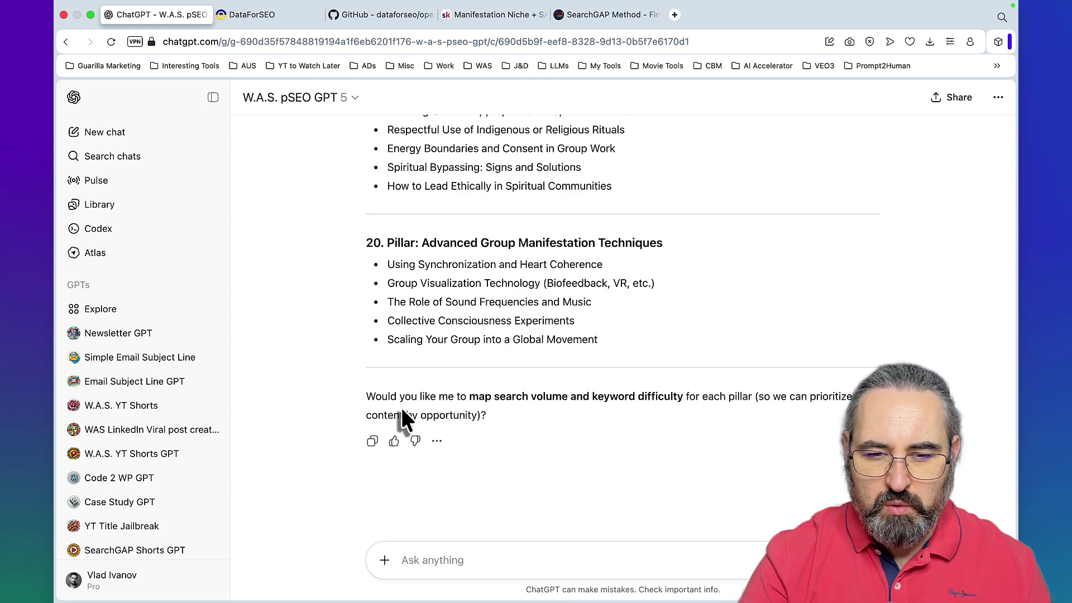
left_click(490, 558)
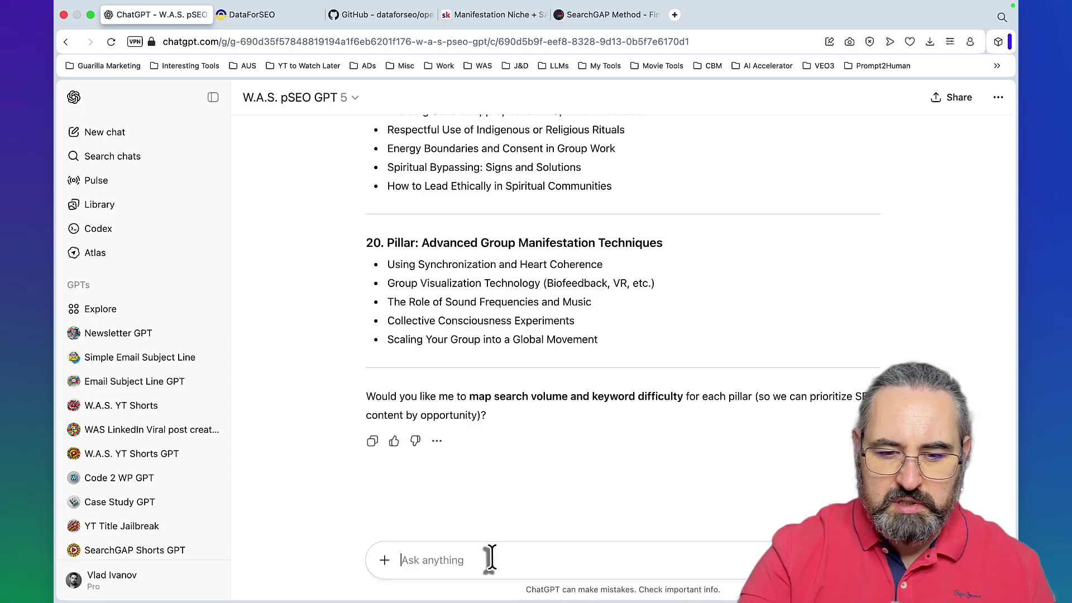
Step: Reply 'yes', approve the DataForSEO keyword_ideas call, and review the keyword, intent and priority pillar tables
type("yes")
key("Return")
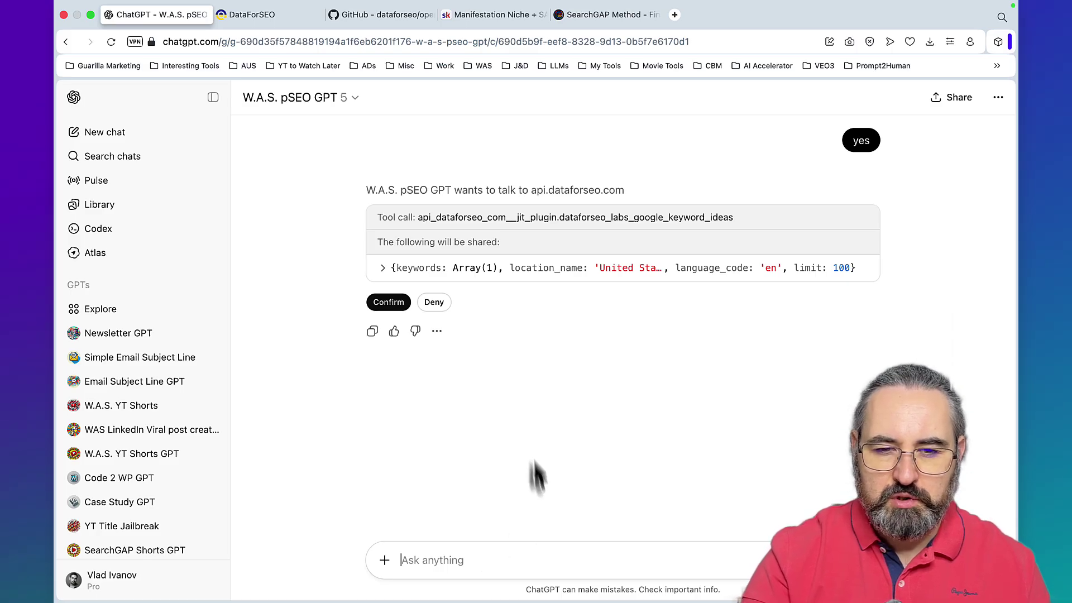
left_click(389, 304)
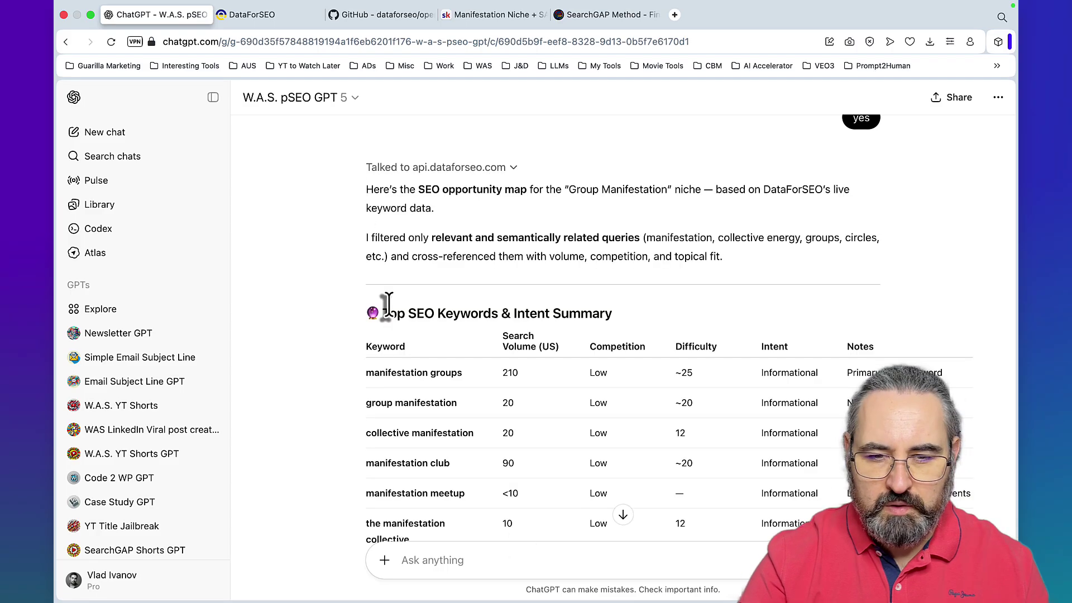
scroll(390, 304, "down", 5)
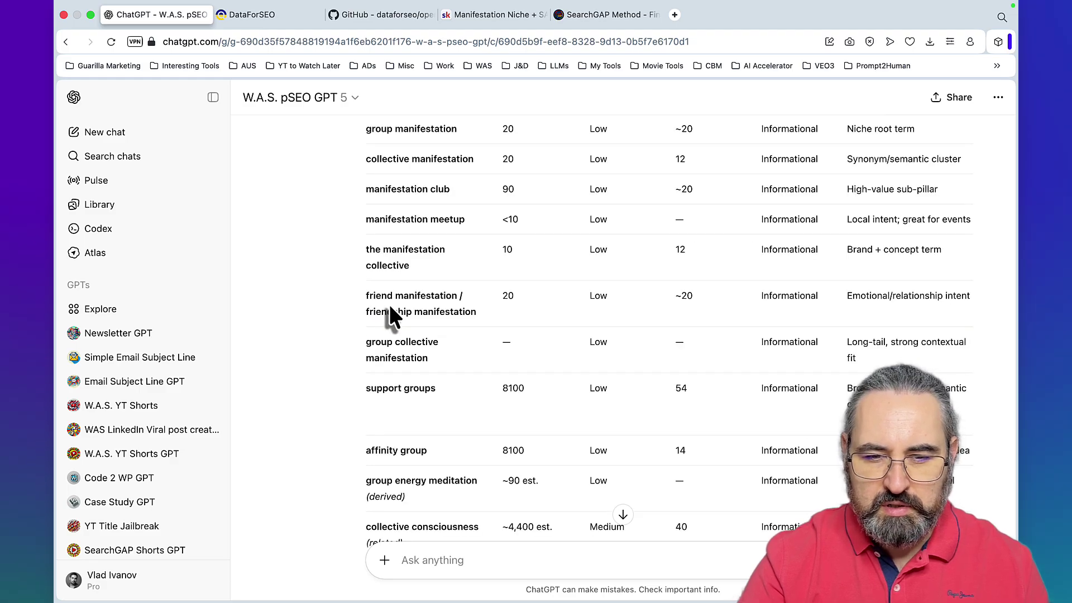
scroll(389, 304, "down", 6)
scroll(390, 310, "down", 5)
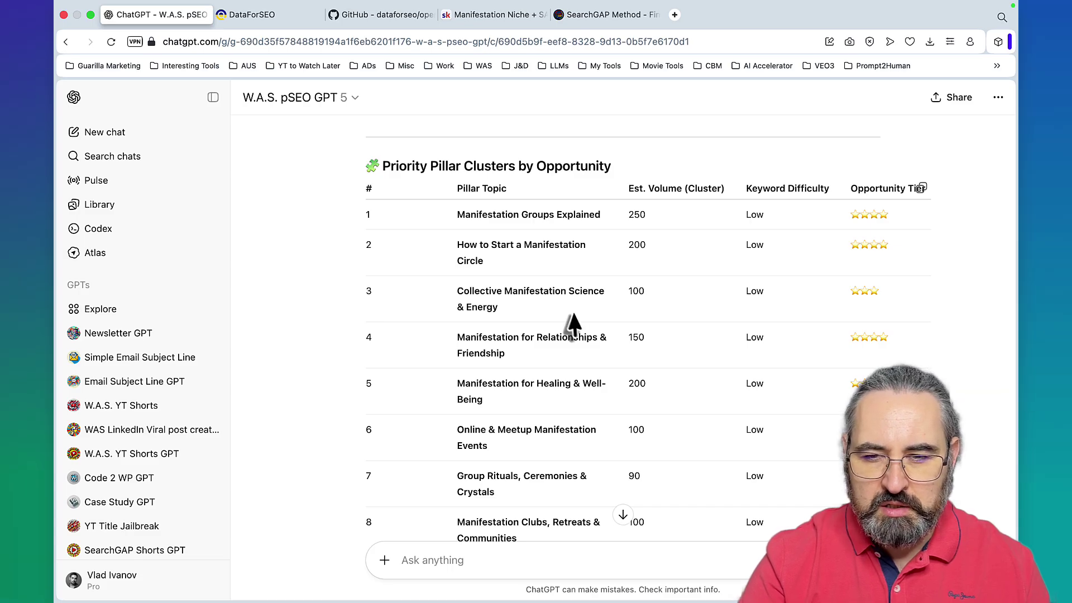
scroll(574, 322, "down", 2)
scroll(505, 204, "up", 1)
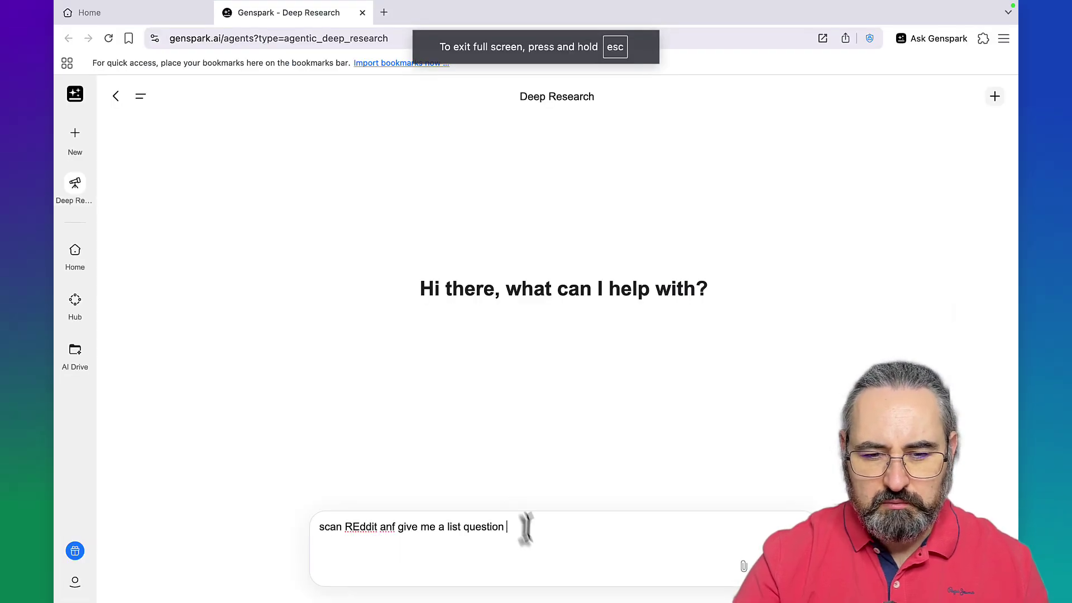
Step: Extend the Genspark Deep Research prompt to return Reddit group manifestation questions in a shorter, searchable format
key("super+a")
left_click(536, 535)
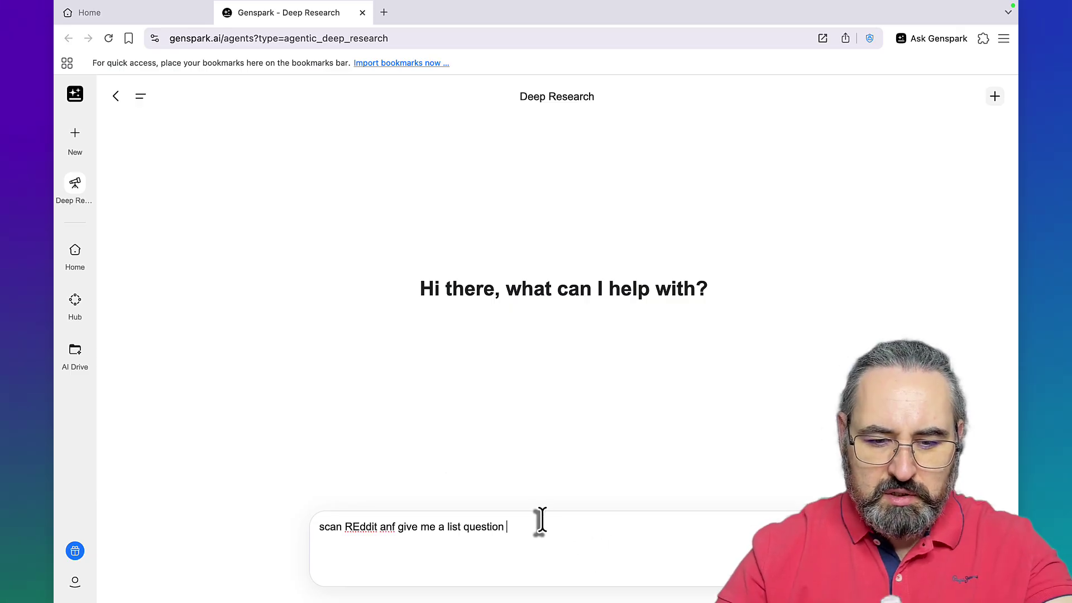
type("peoplr a")
type("ve about 'grouop maqnifest")
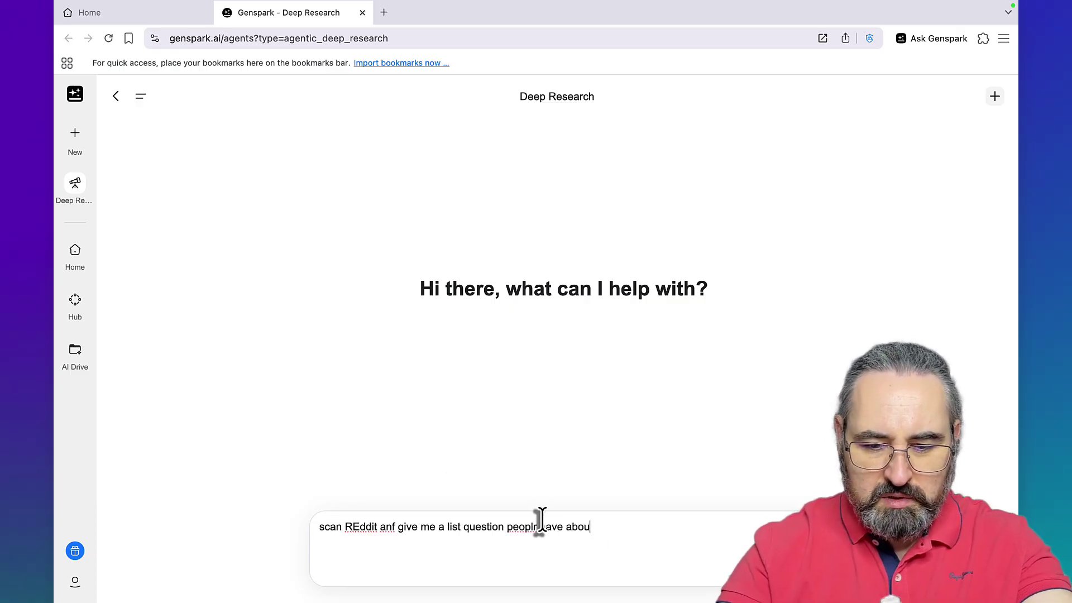
type("ation\" foirmat tgen")
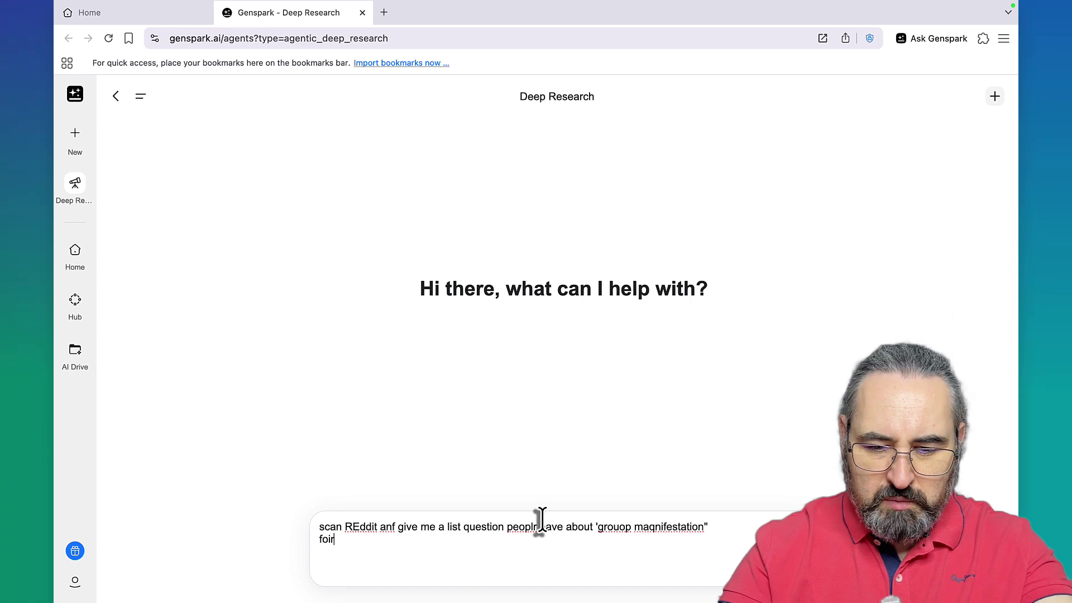
type(" omtoi sh")
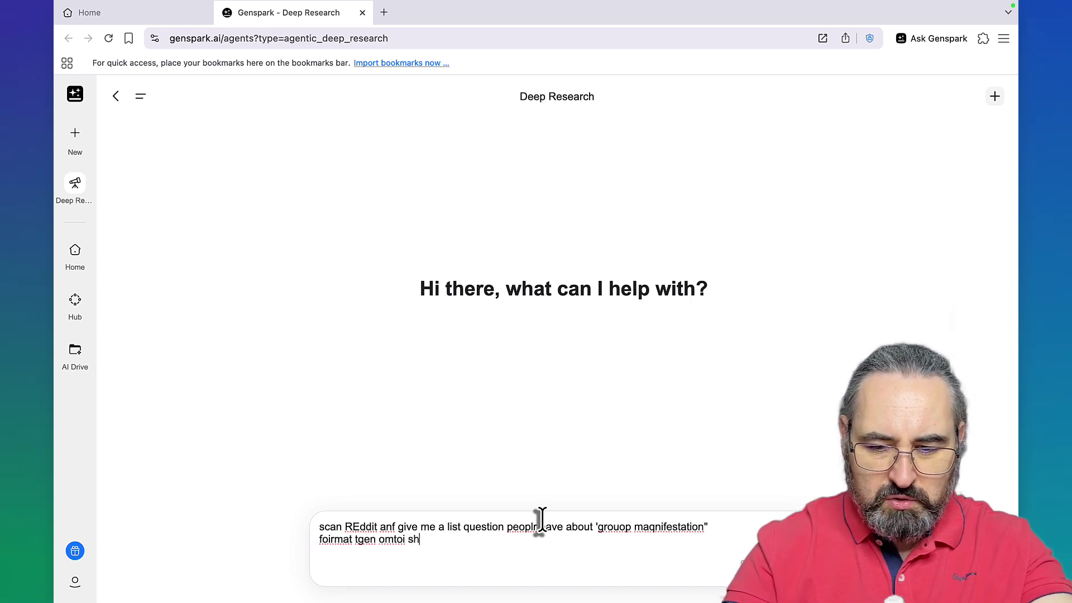
type("oirter searchavle qye")
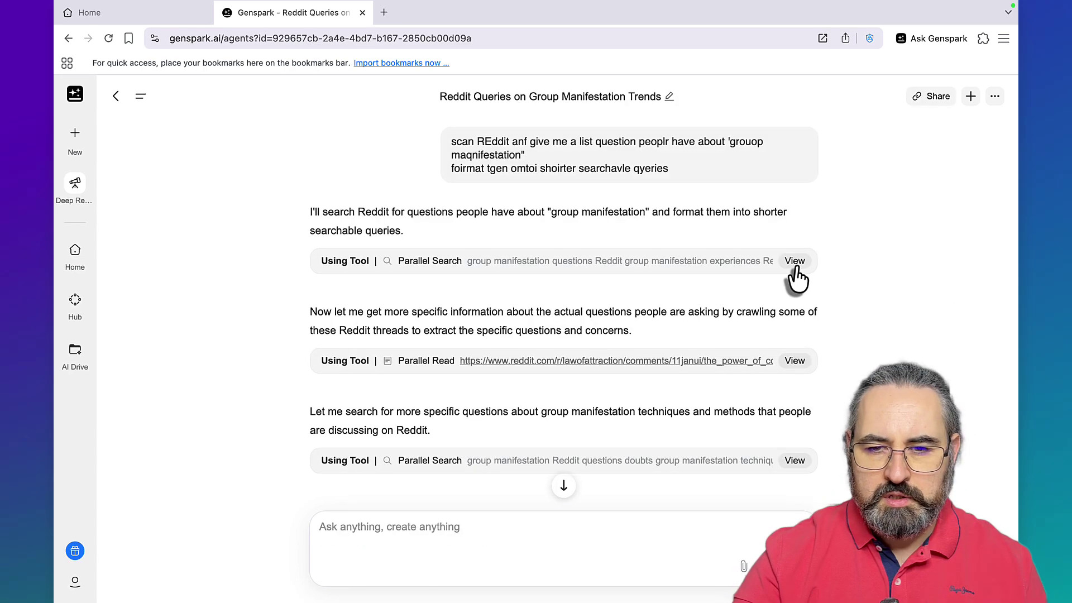
Step: Check the Reddit results, then select the question list from Basic Understanding Questions to the toxic-groups question
left_click(794, 261)
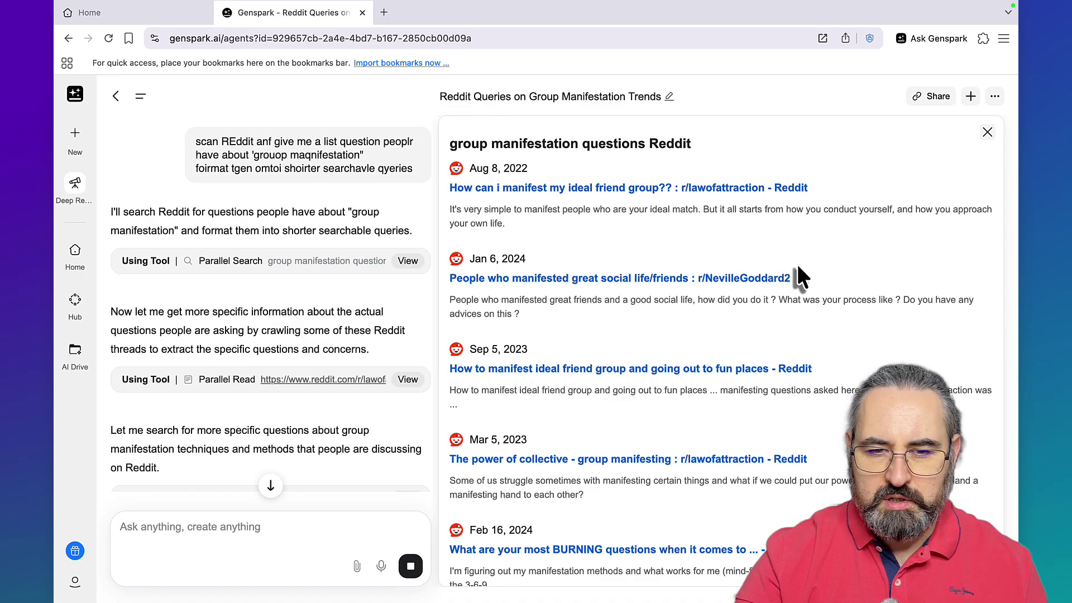
left_click(987, 132)
left_click(798, 363)
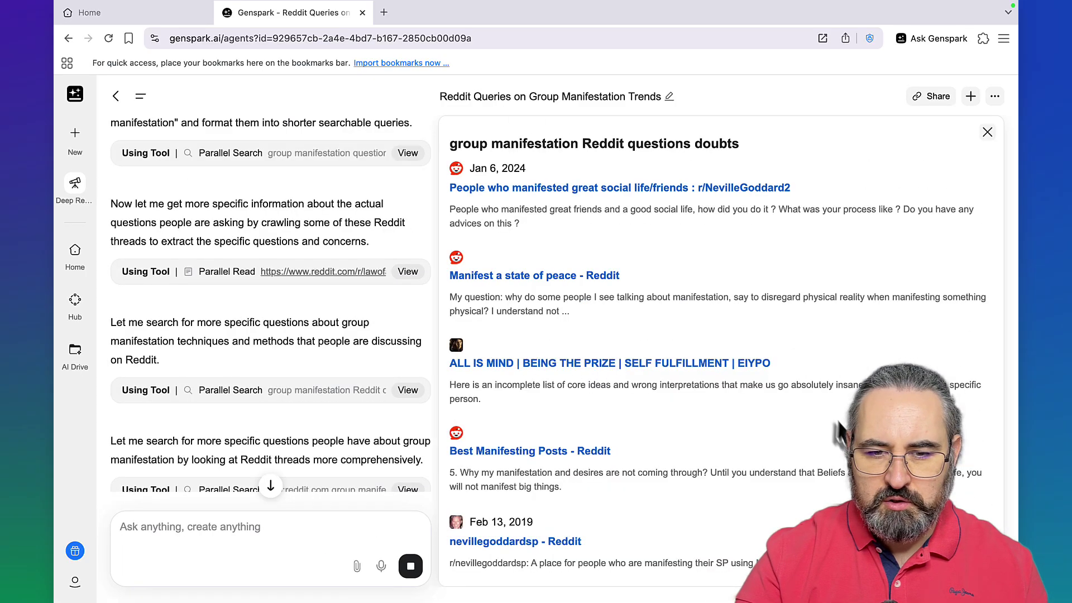
left_click(986, 129)
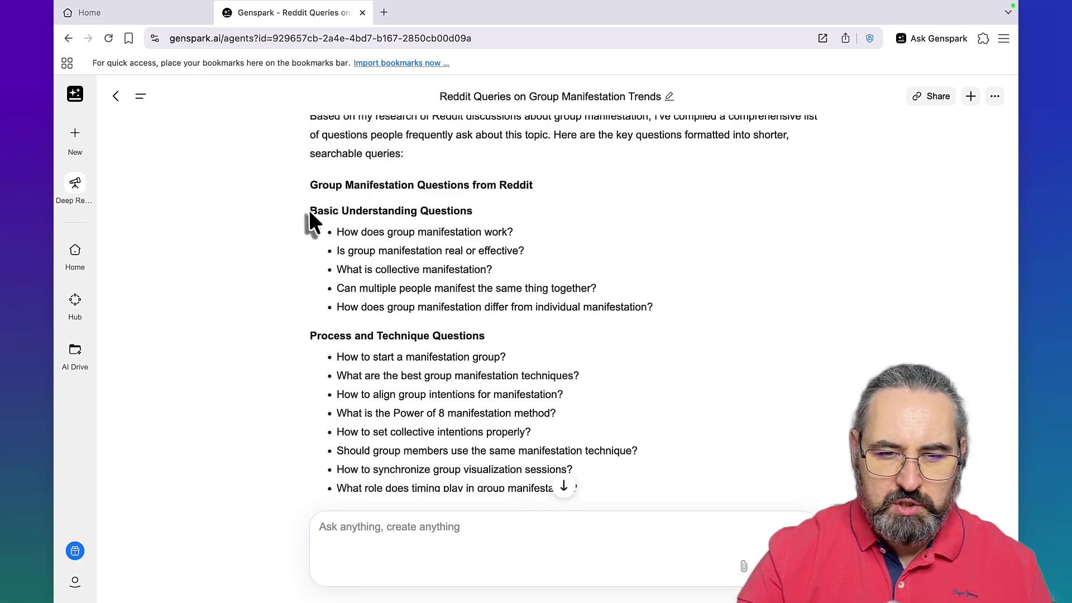
left_click_drag(309, 209, 614, 136)
scroll(558, 413, "up", 3)
Step: Ask whether the pasted Reddit questions have search volume; only 'collective manifestation' returns 20, low competition
left_click(282, 580)
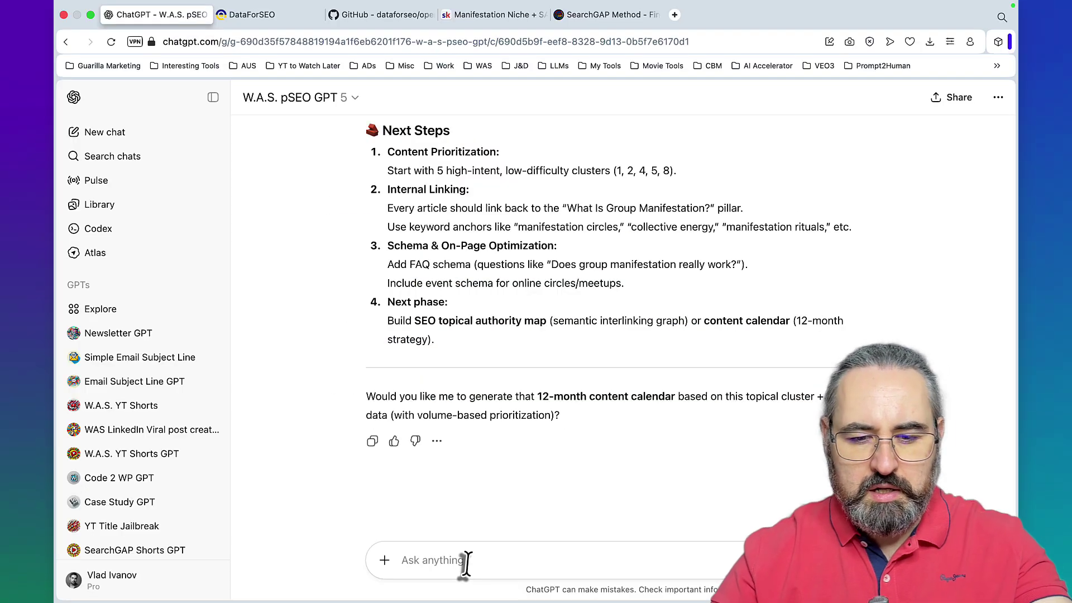
type("do any of the p")
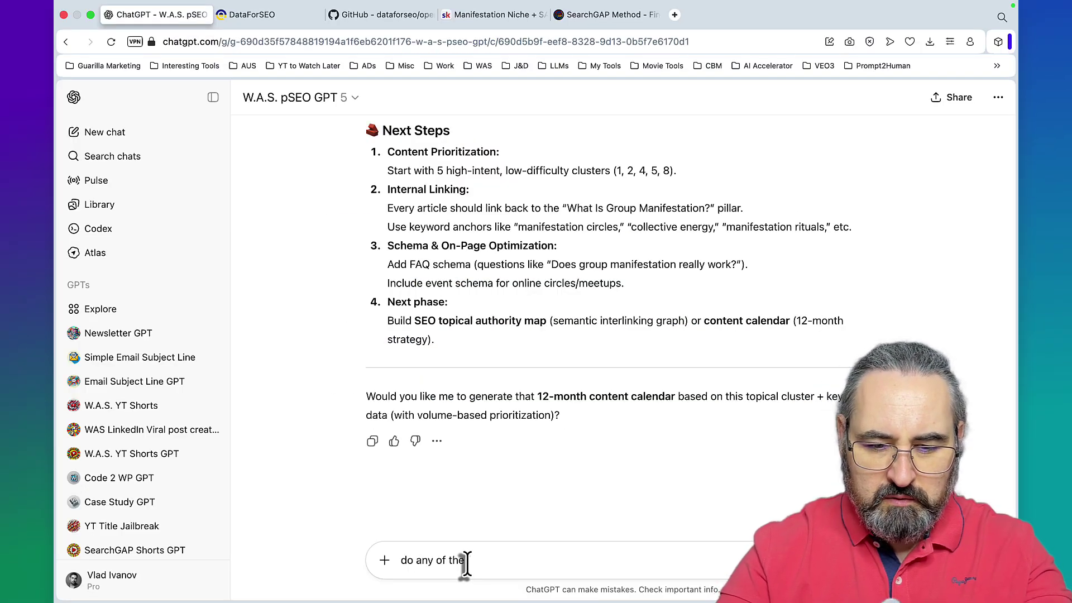
type("elow have search v")
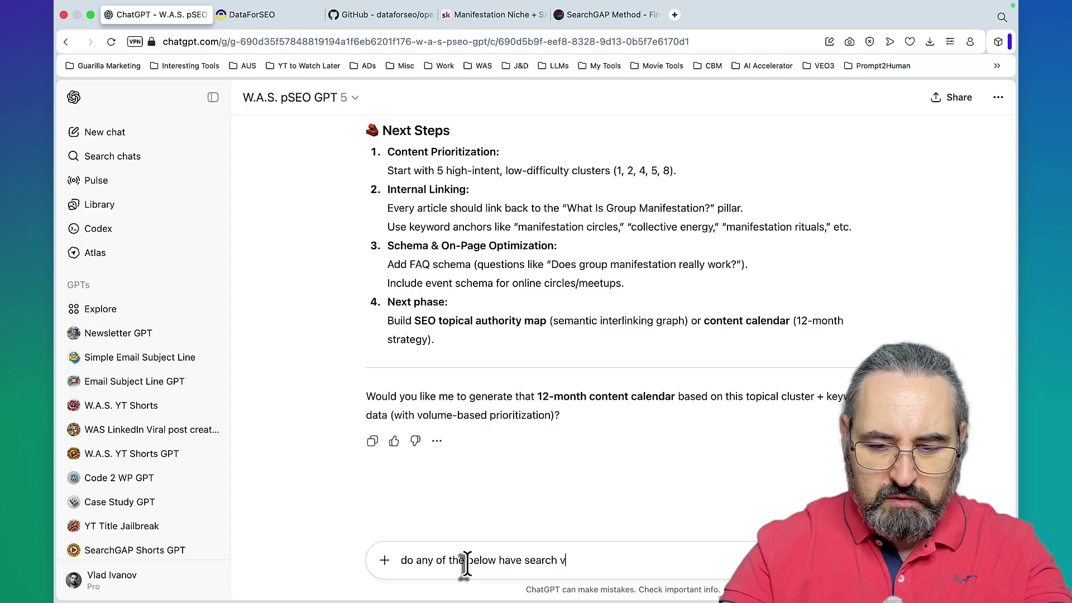
type("olume?")
key("shift+Return")
key("super+v")
key("Return")
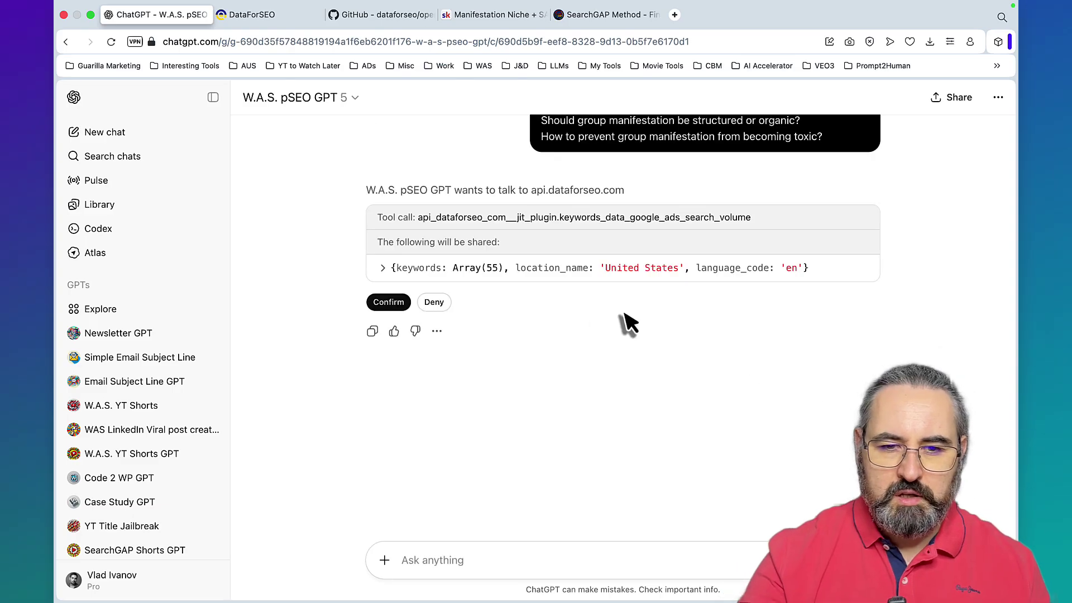
left_click(403, 306)
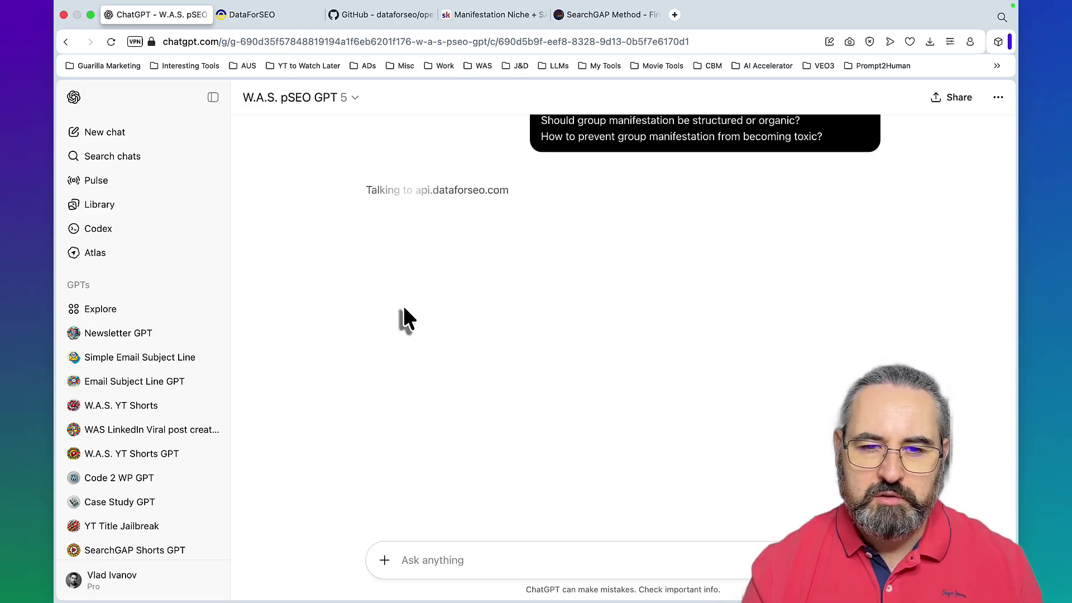
scroll(606, 472, "down", 5)
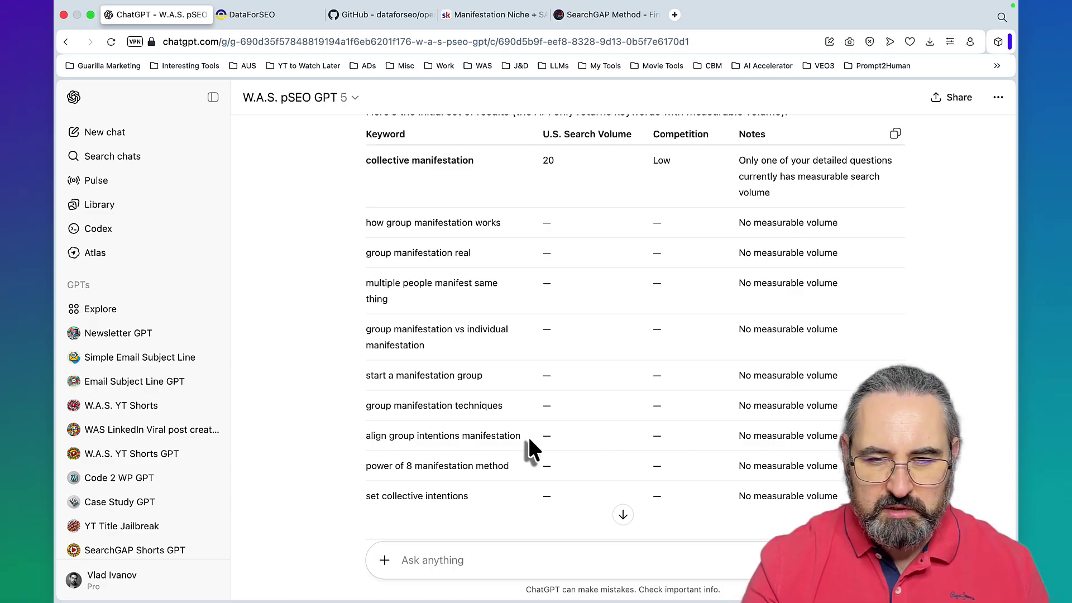
Step: Request the 20 lowest-competition manifestation keywords and review them, e.g. 'manifestation for beginners' at 2,900
scroll(528, 437, "down", 10)
left_click(452, 558)
type("ins")
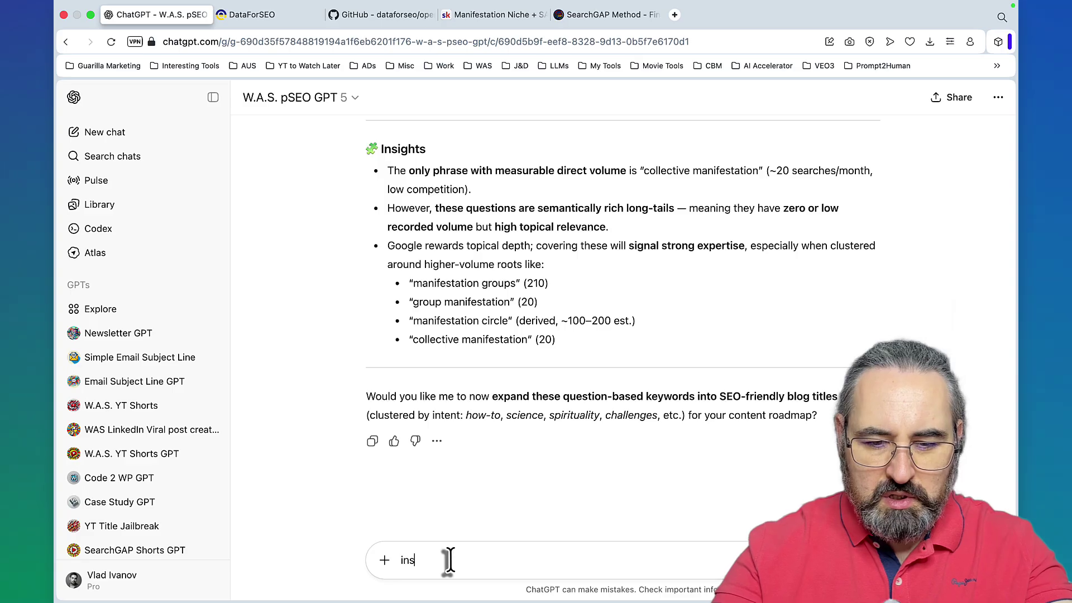
type("ie")
type("e of the")
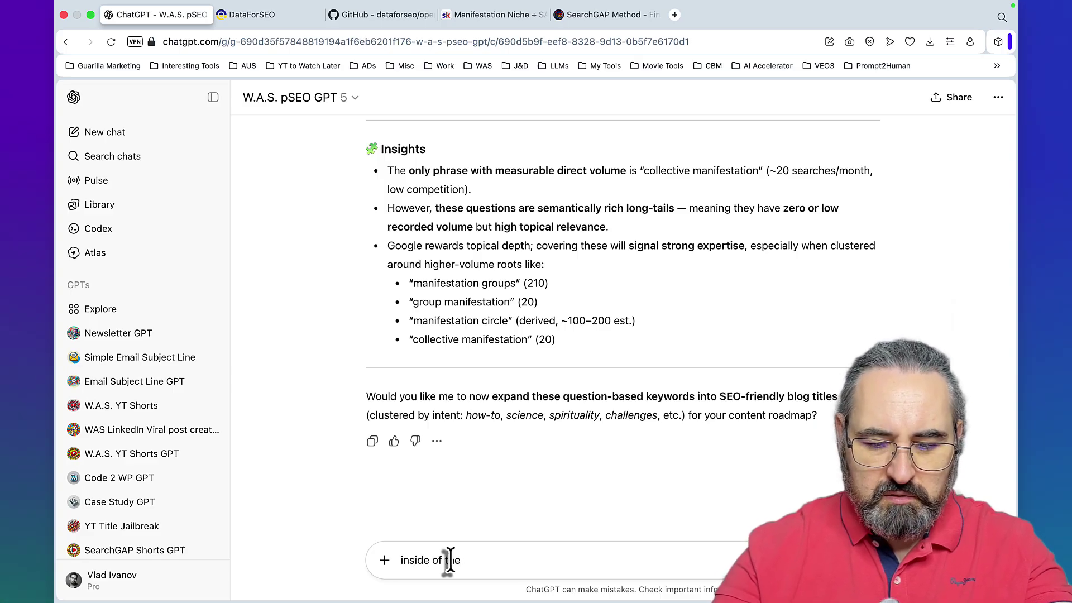
type(" manifestat")
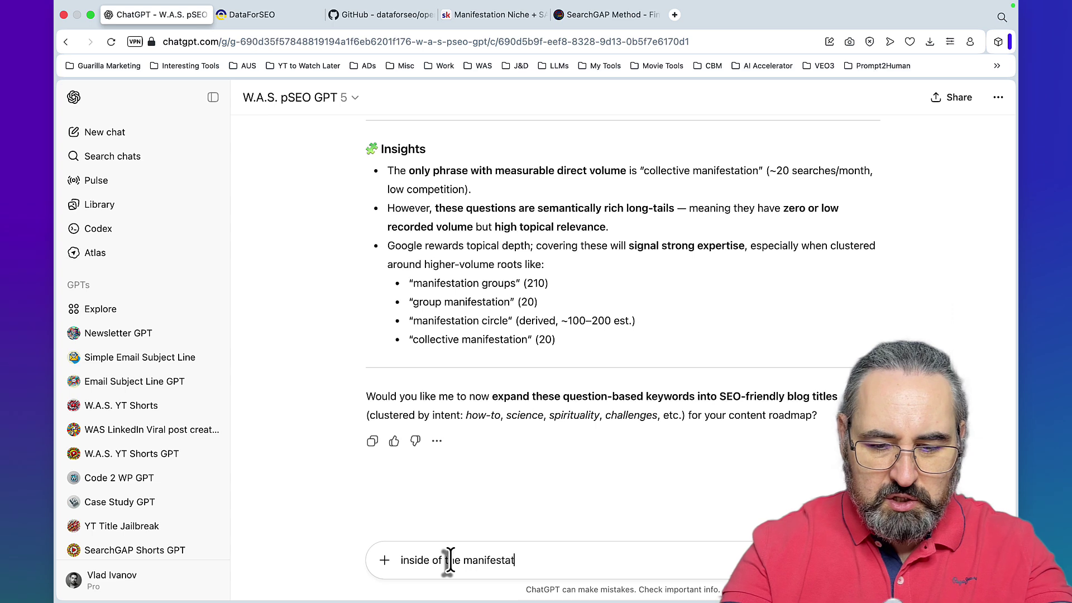
type("ion niche")
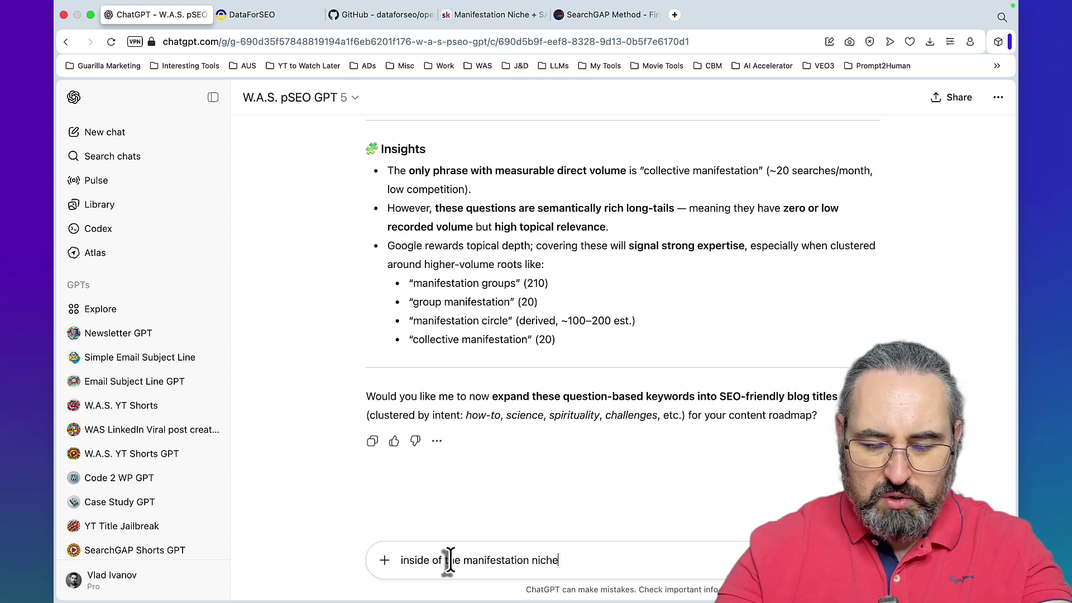
type(", find me 20 ")
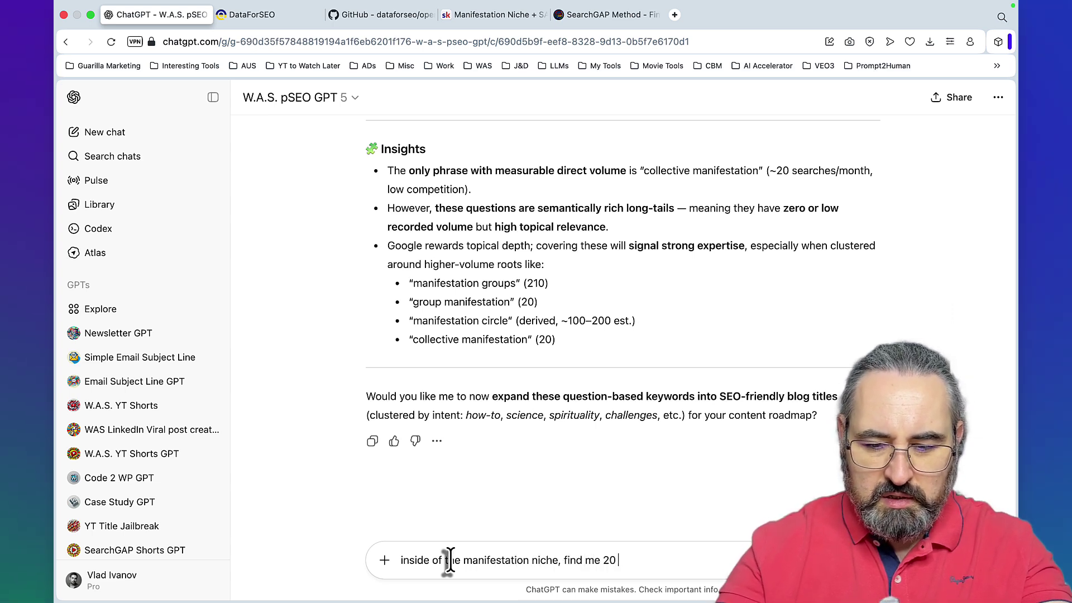
type("lowest competiton ke")
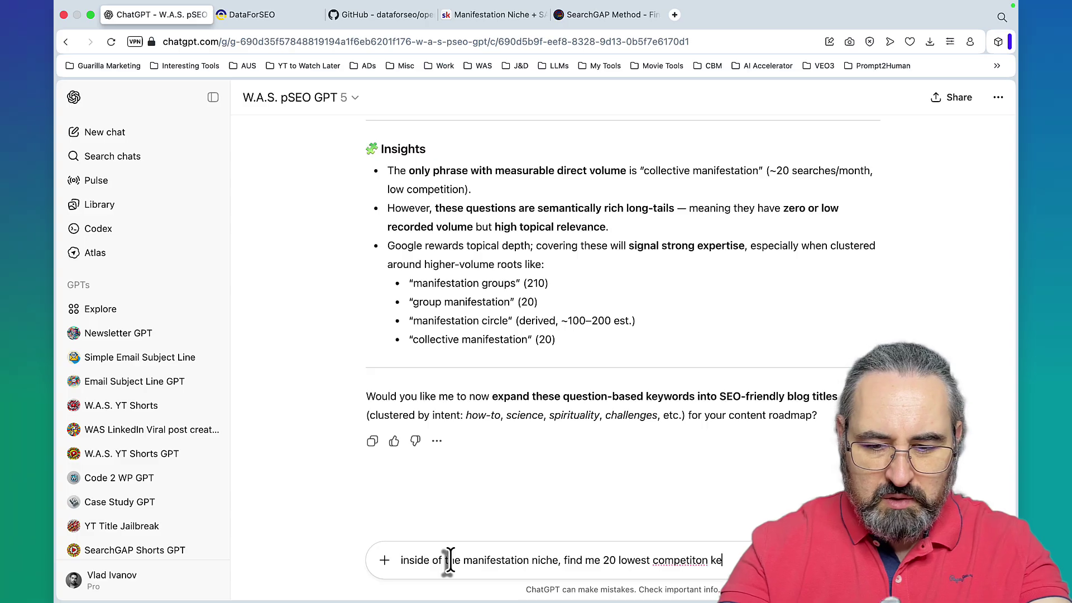
type("ywirds")
key("Return")
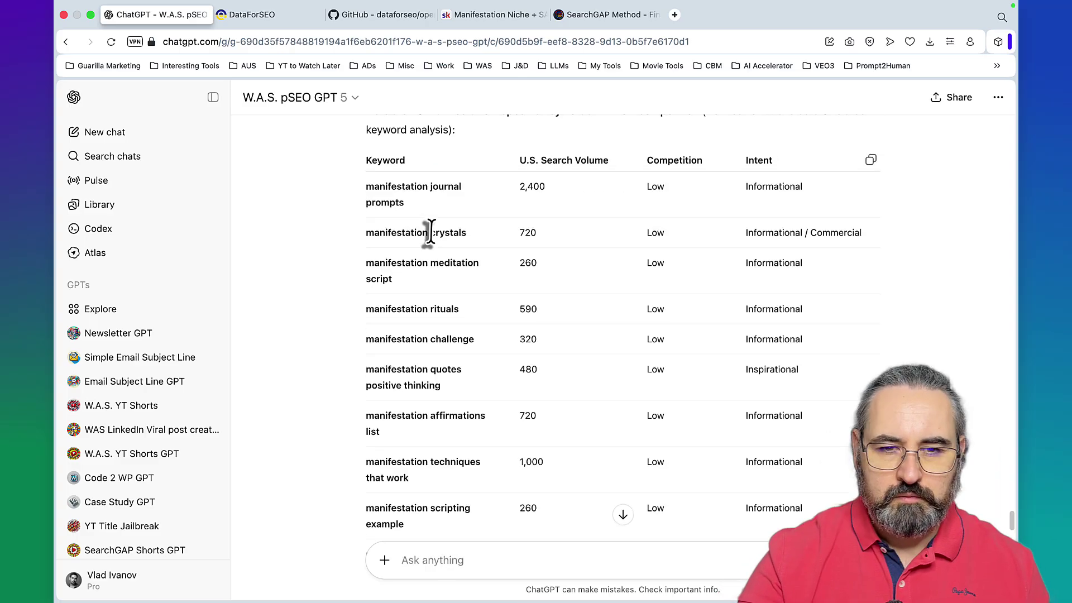
scroll(431, 230, "up", 1)
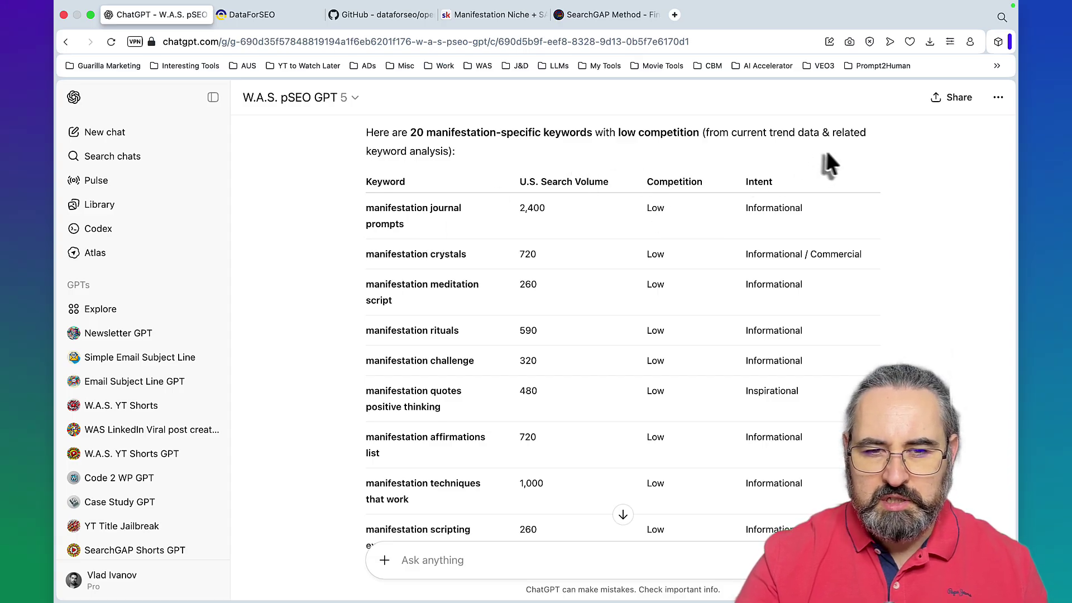
scroll(686, 296, "down", 9)
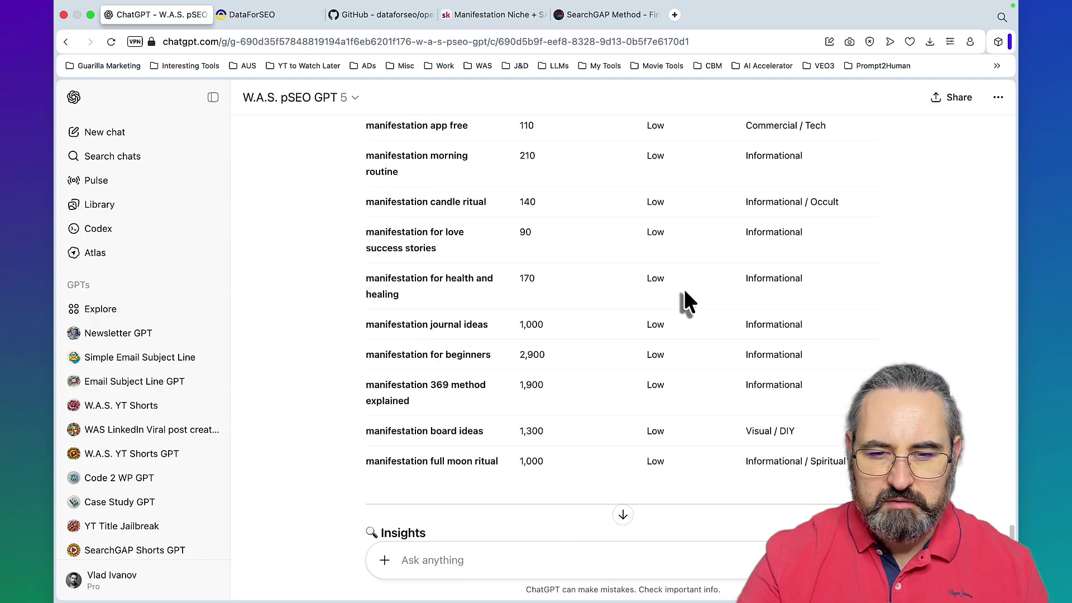
scroll(684, 289, "down", 4)
scroll(684, 289, "up", 1)
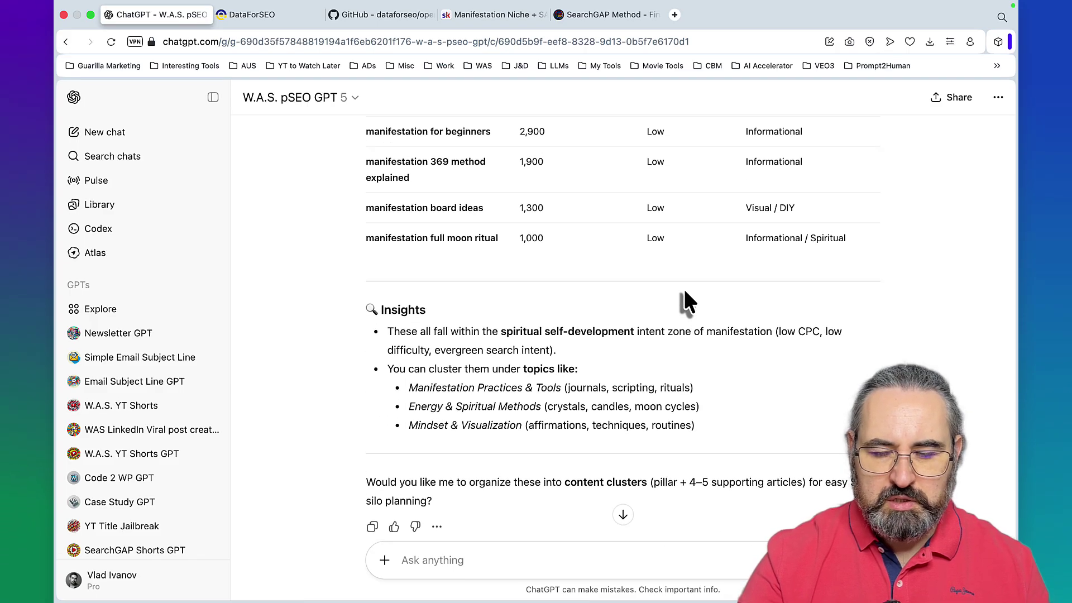
Step: Ask for 20 more semantically similar low-competition keywords and approve the DataForSEO lookup, e.g. 'deprogramming meditation' at 10
left_click(434, 564)
type("take th")
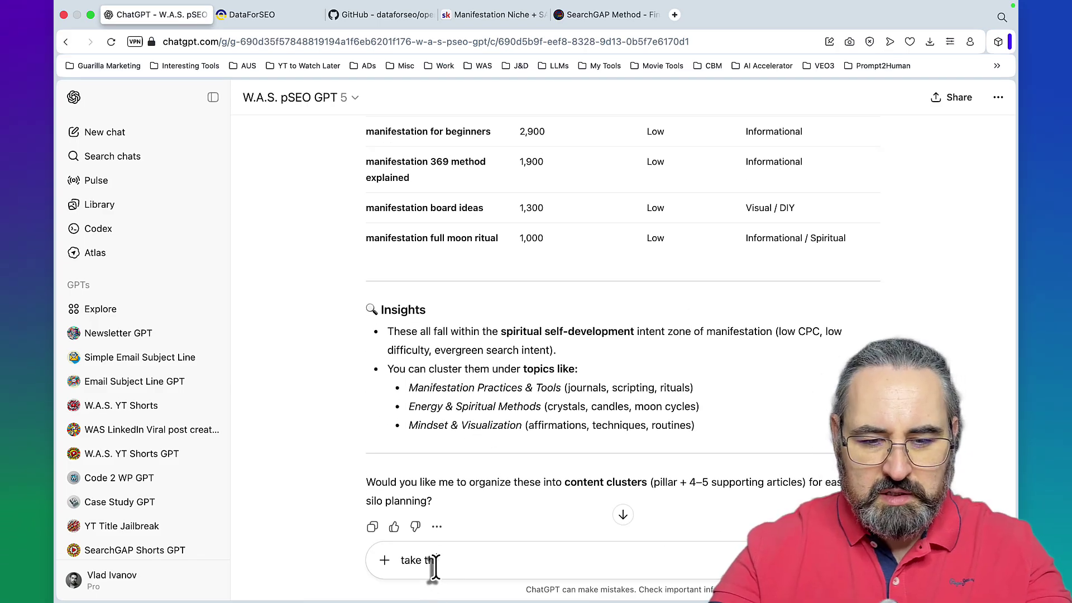
type("is list and propose a")
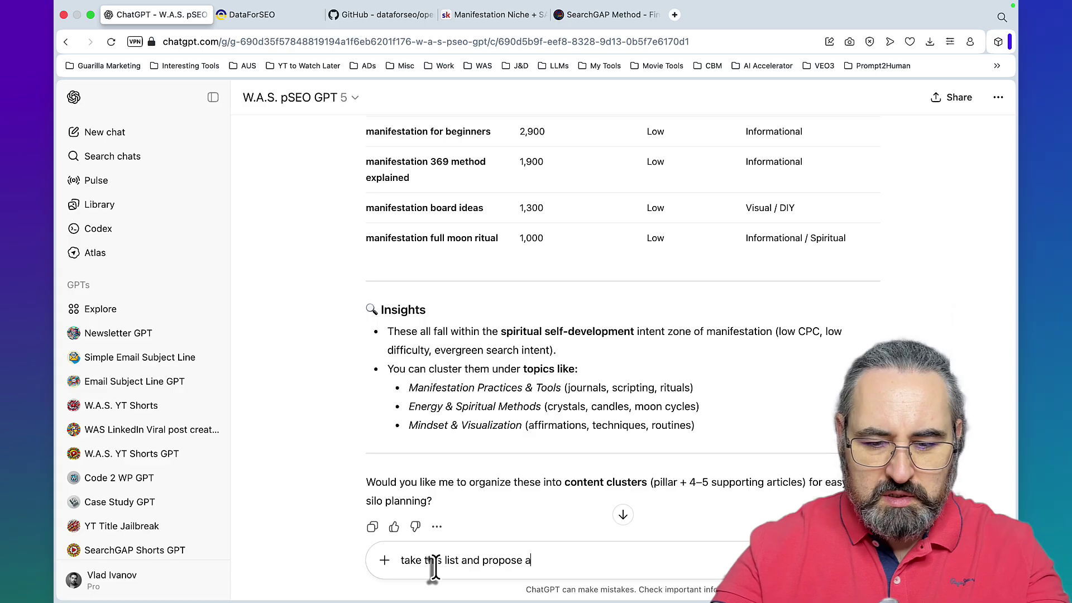
type("nother 20 keuyowrds that have the same se")
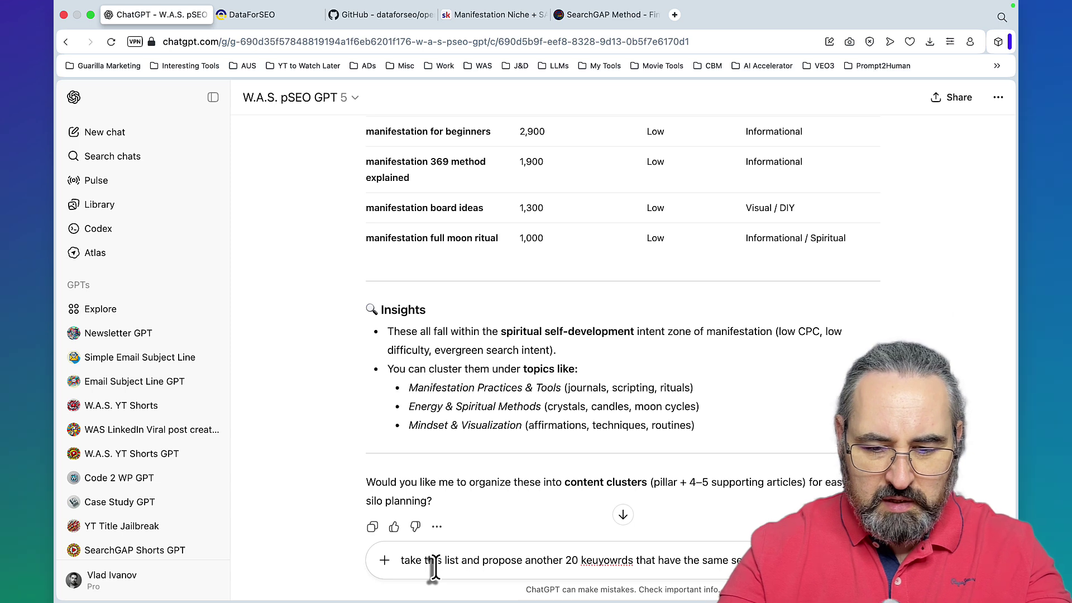
type("mantic")
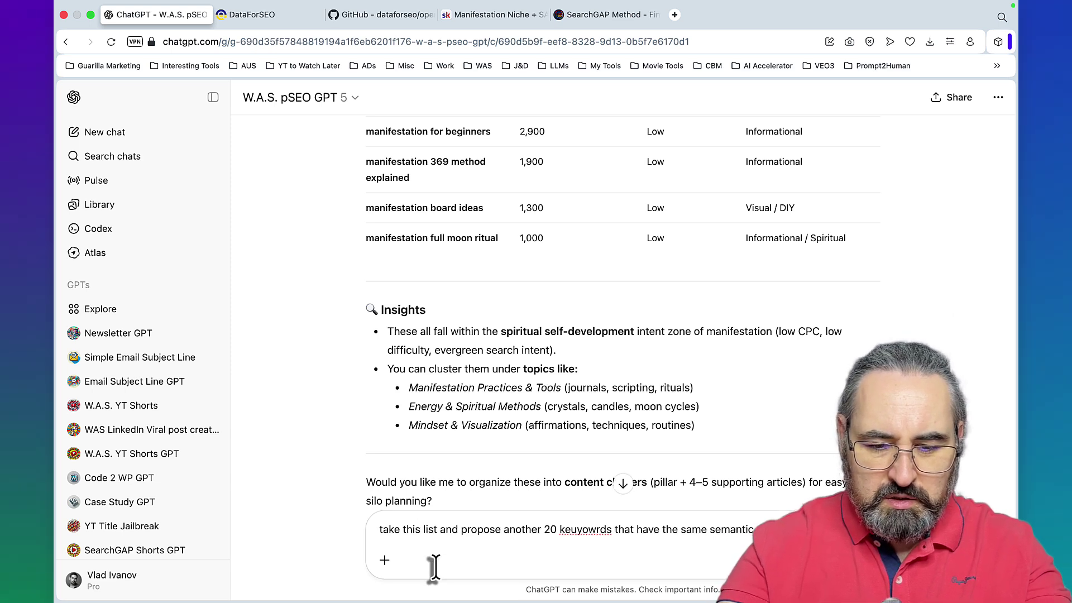
type(" value and are just as low")
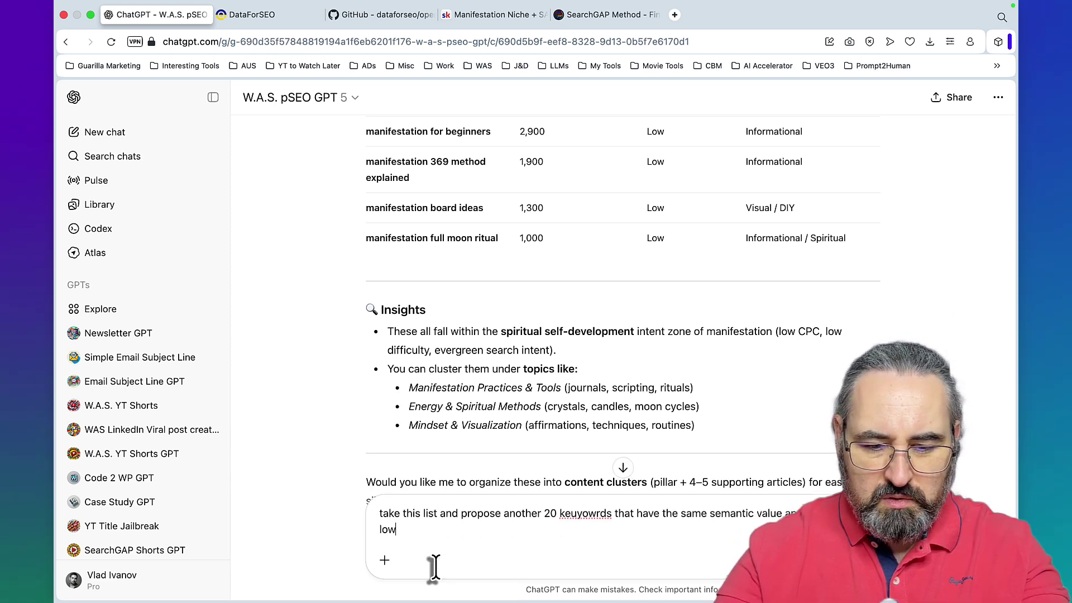
type(" of a competitio")
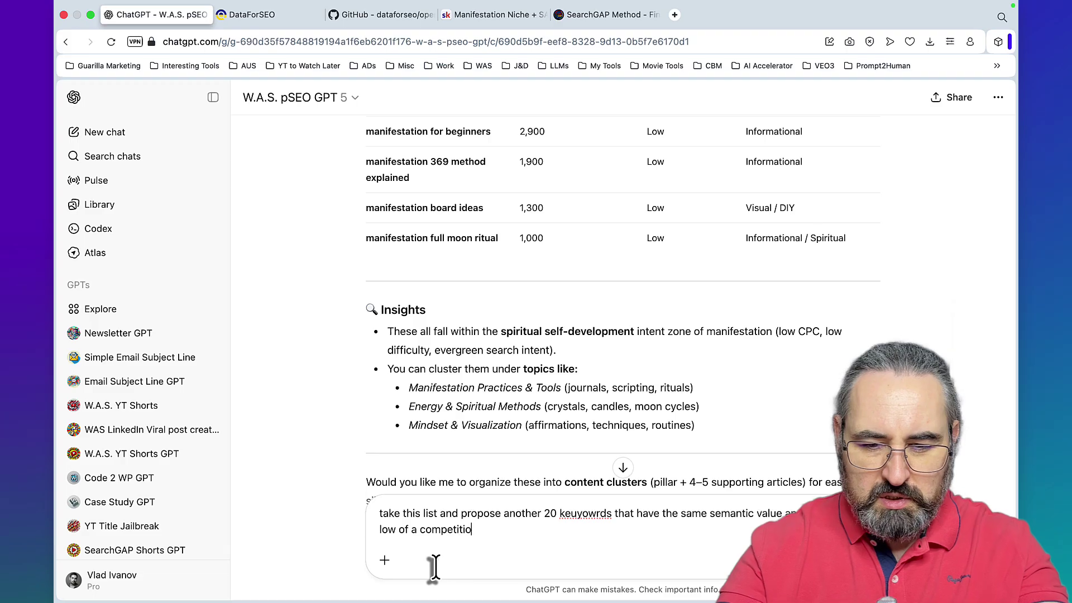
type("n")
key("Return")
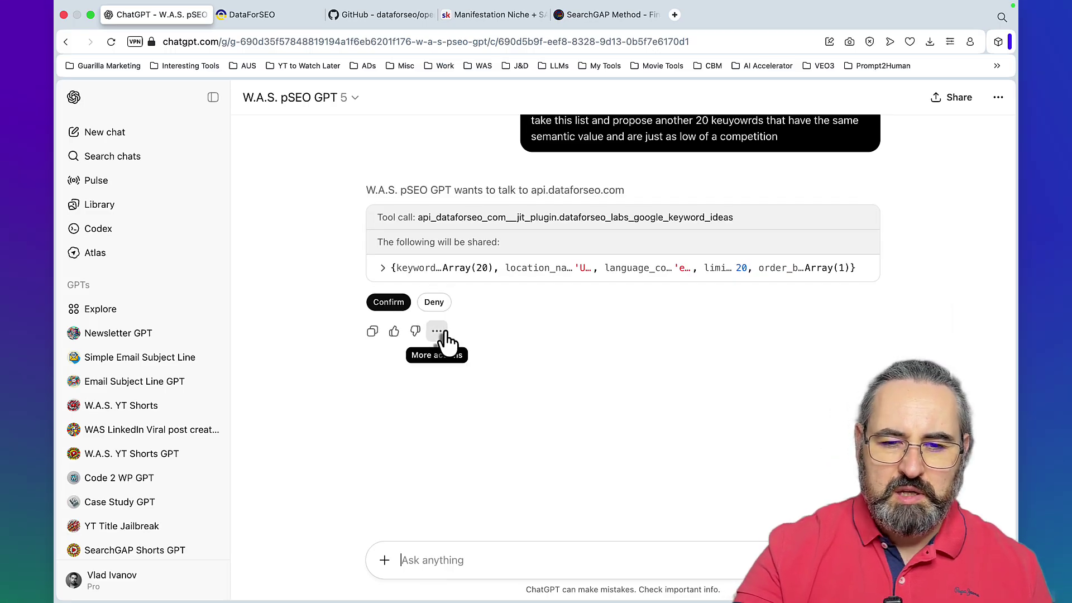
right_click(392, 306)
left_click(379, 294)
right_click(385, 300)
left_click(383, 306)
left_click(383, 303)
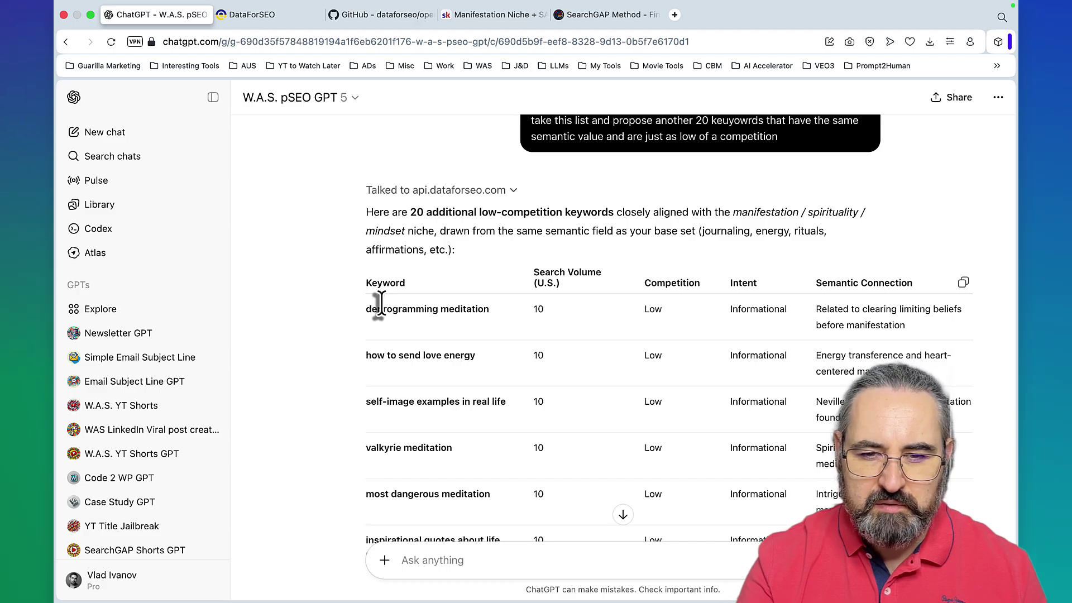
scroll(431, 307, "down", 3)
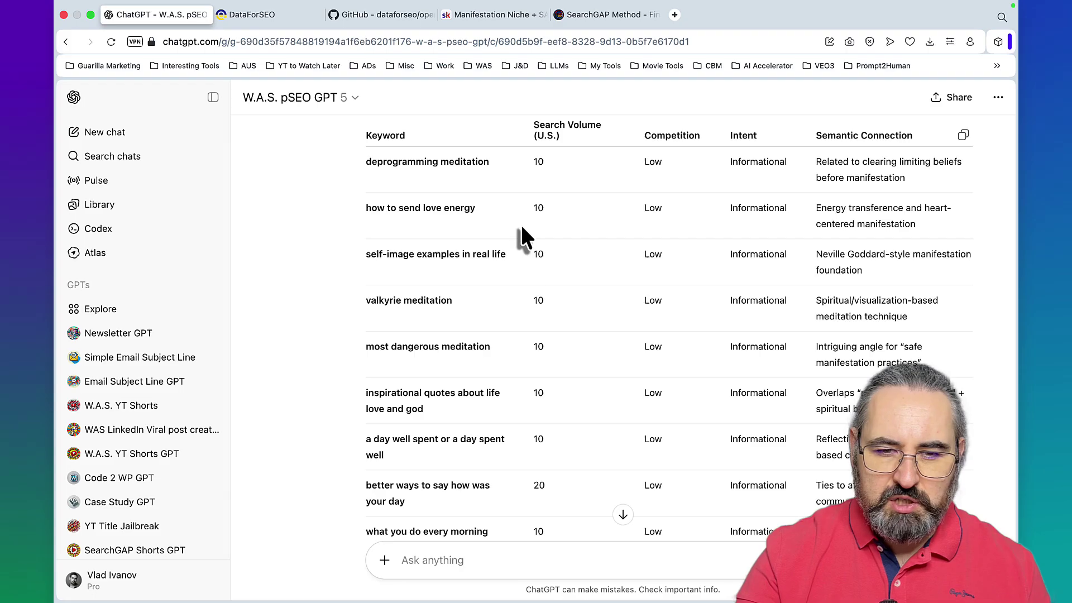
scroll(508, 352, "down", 1)
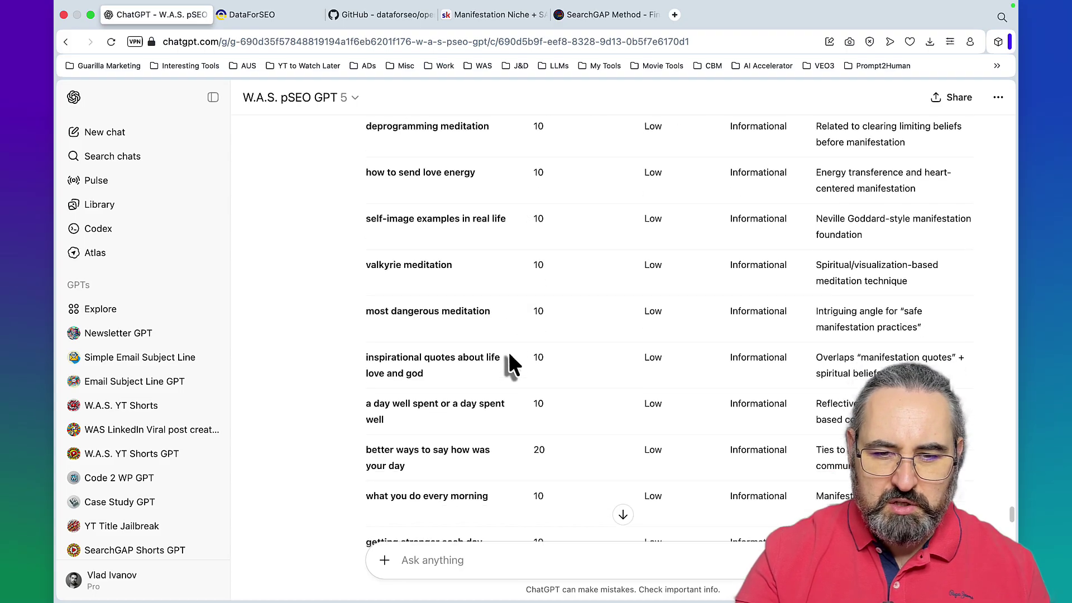
scroll(509, 364, "down", 1)
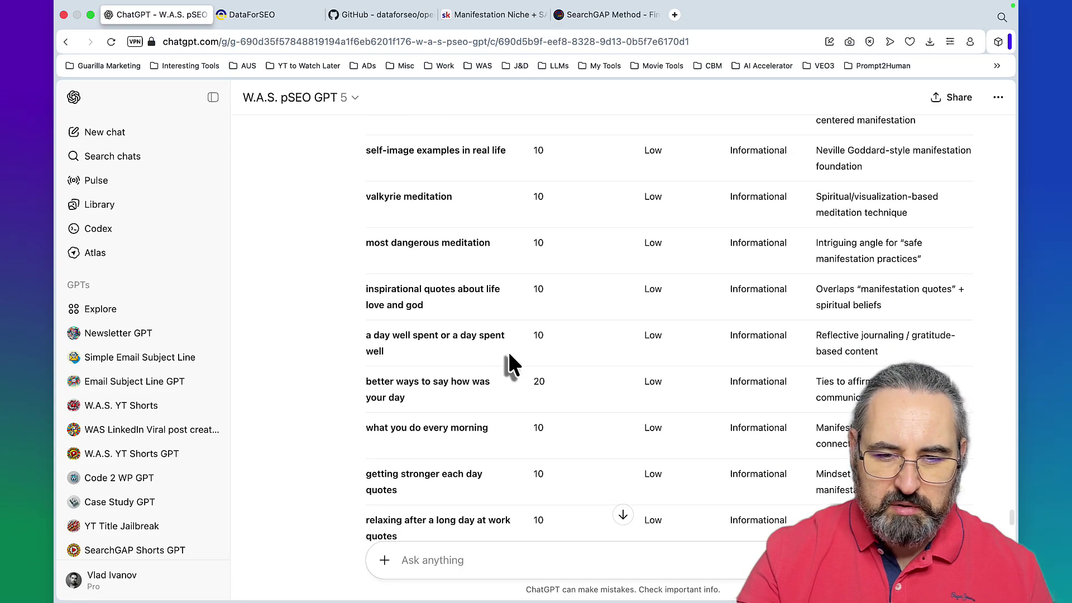
scroll(508, 358, "down", 3)
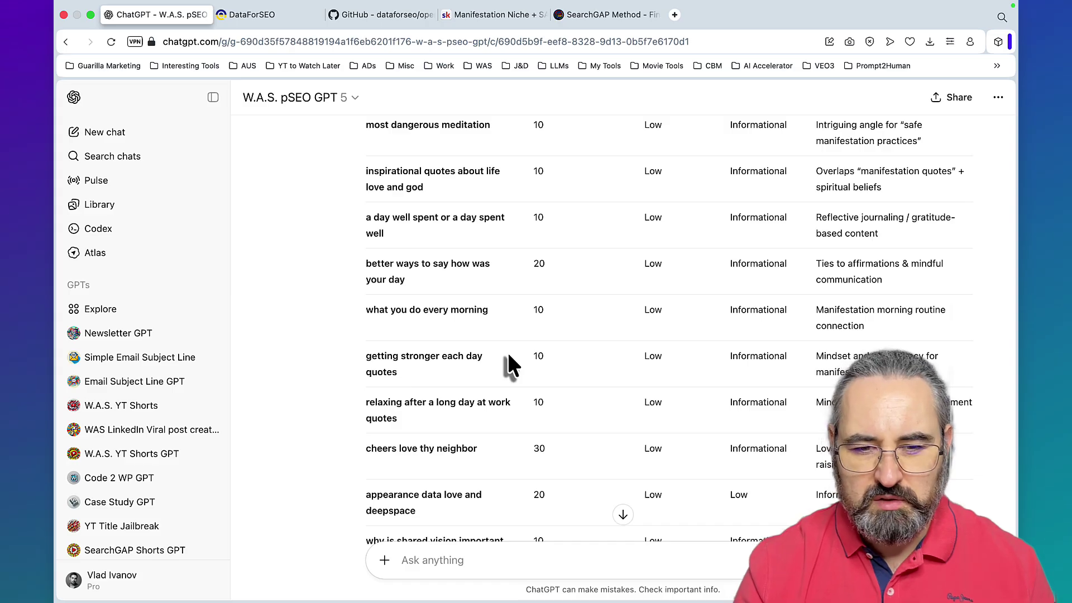
scroll(509, 364, "down", 10)
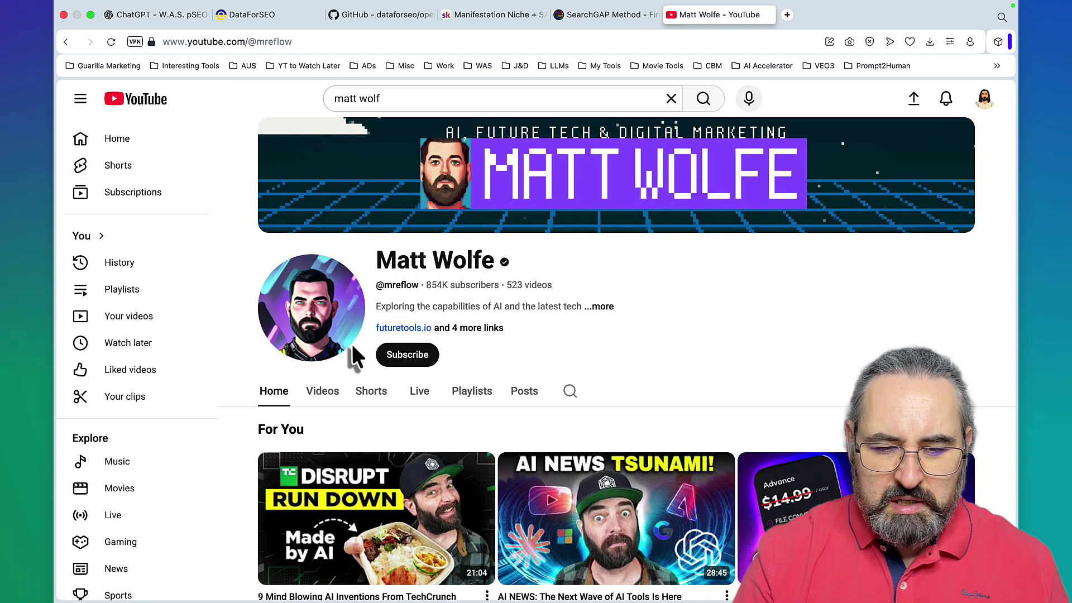
Step: Browse the channel's Videos list and briefly view 'AI NEWS: The Next Wave of AI Tools'
left_click(324, 392)
scroll(567, 313, "down", 3)
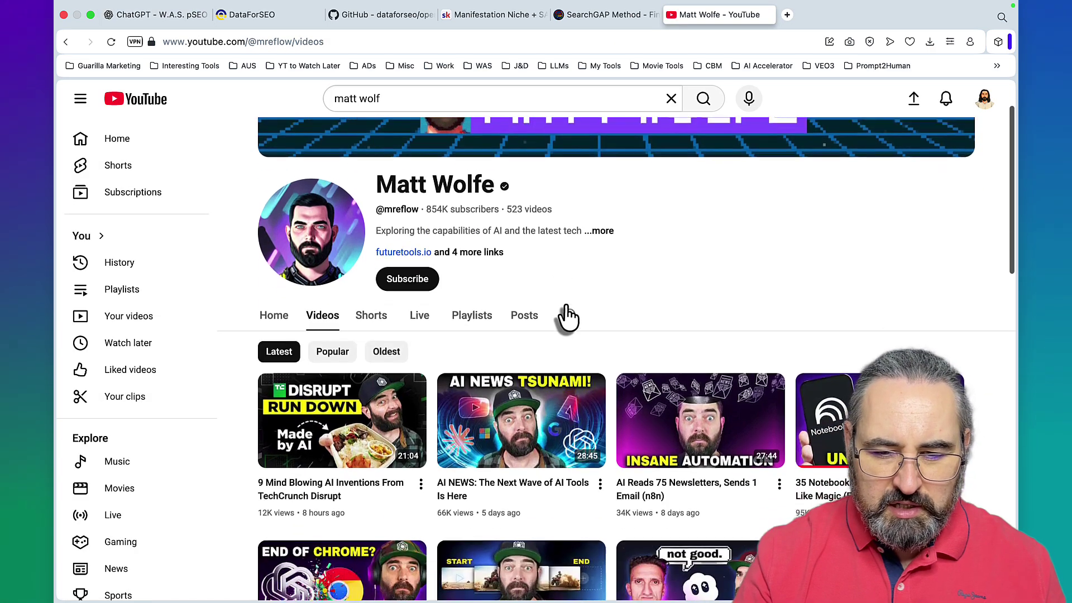
scroll(568, 316, "down", 2)
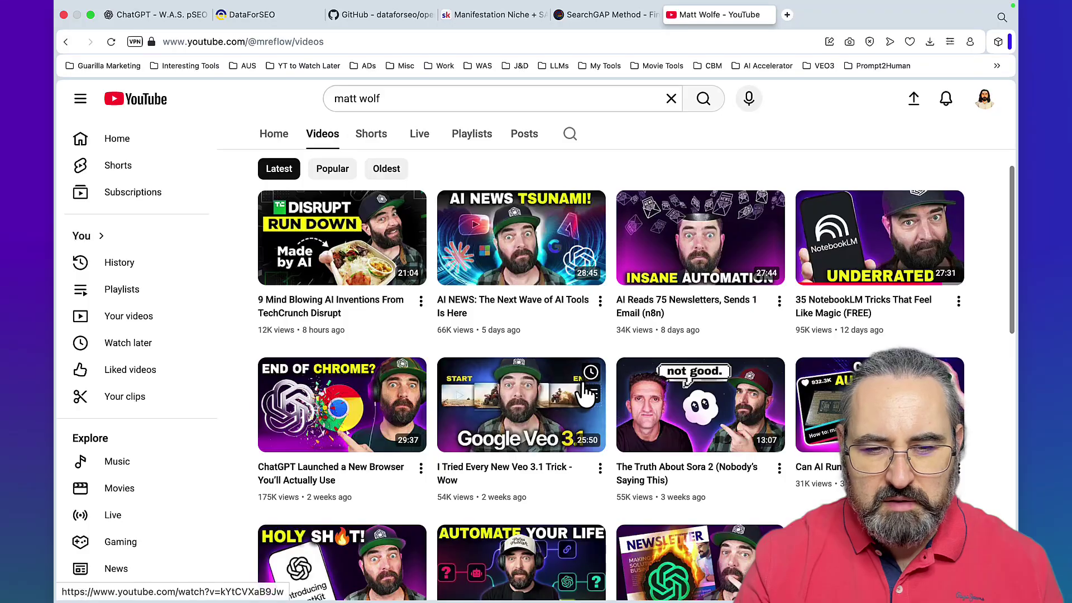
left_click(531, 308)
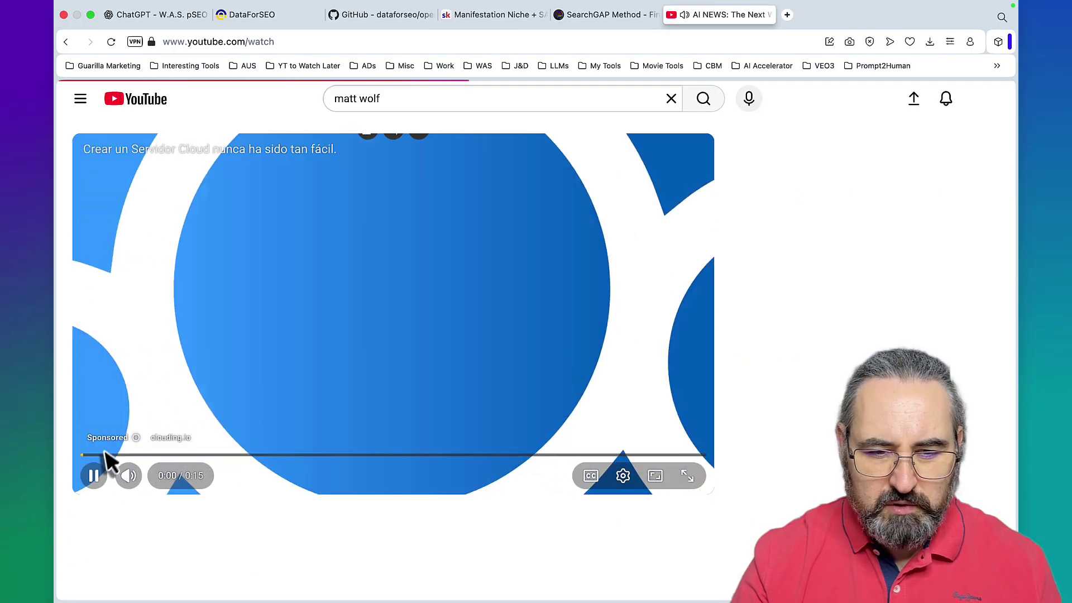
scroll(328, 359, "down", 4)
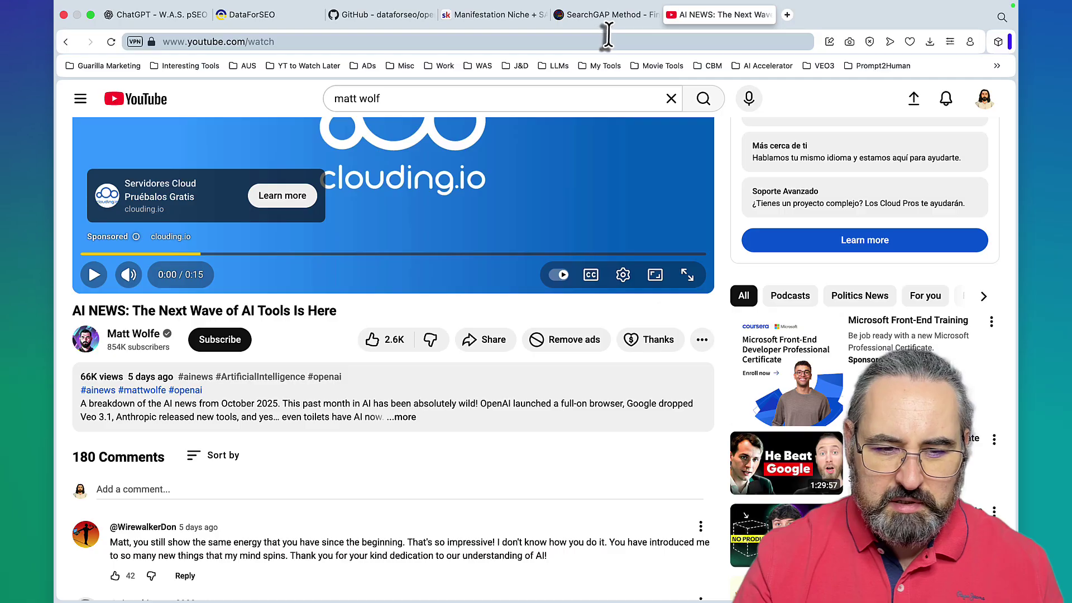
left_click(606, 14)
left_click(717, 15)
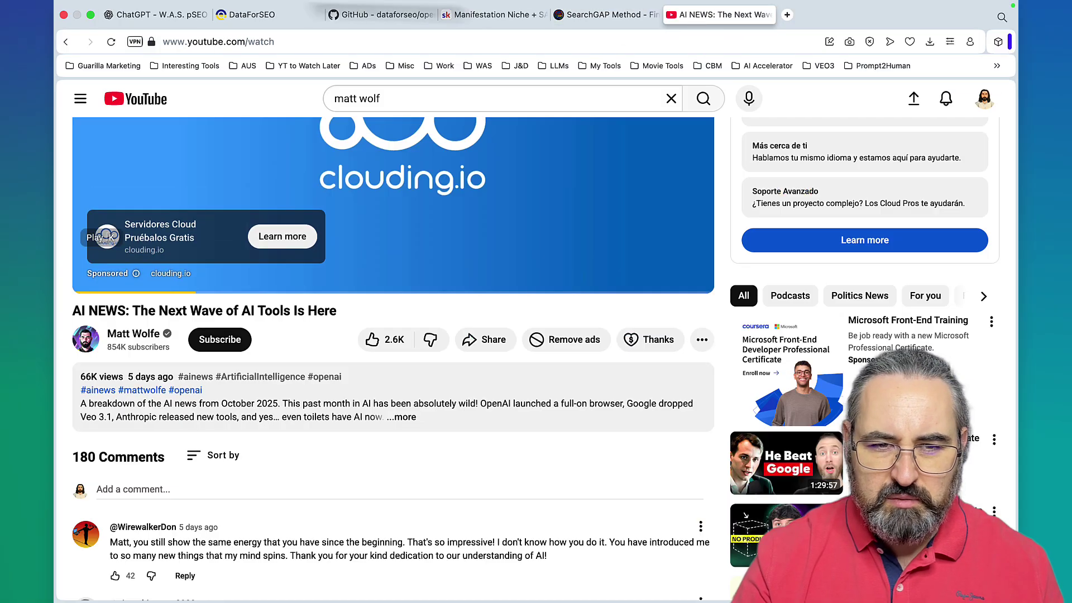
left_click(67, 40)
Step: Open the '50+ INSANE Ways To Use Nano Banana' video and select its URL for copying
scroll(653, 376, "down", 1)
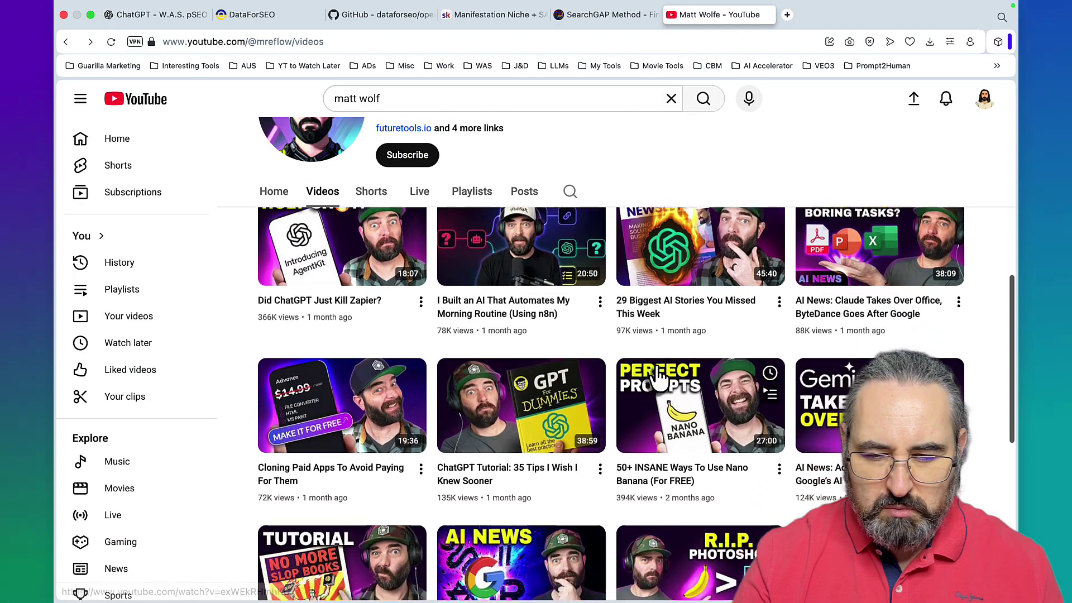
mouse_move(641, 479)
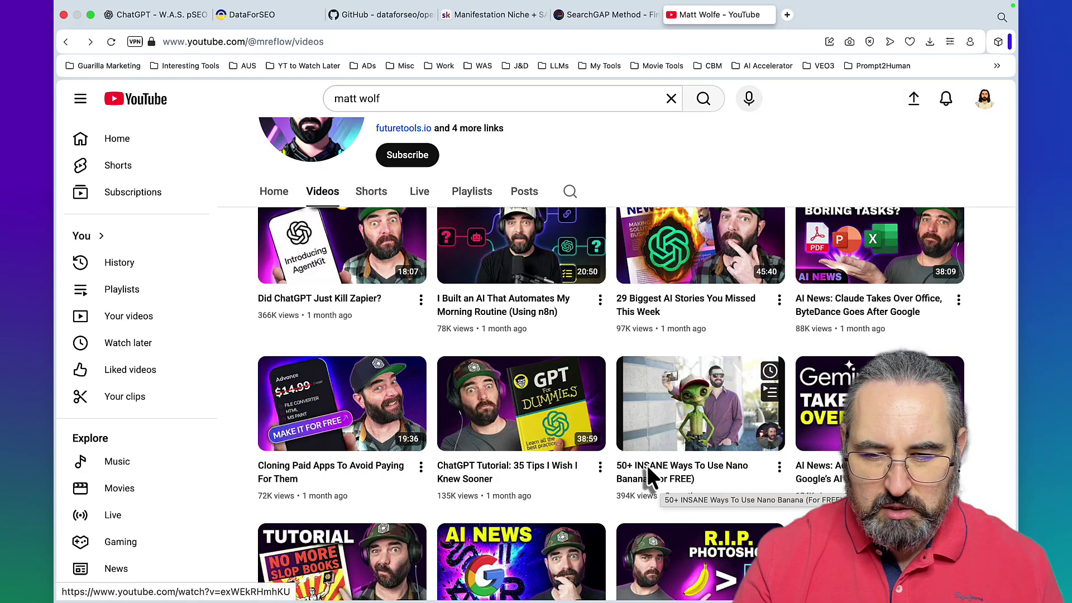
left_click(648, 468)
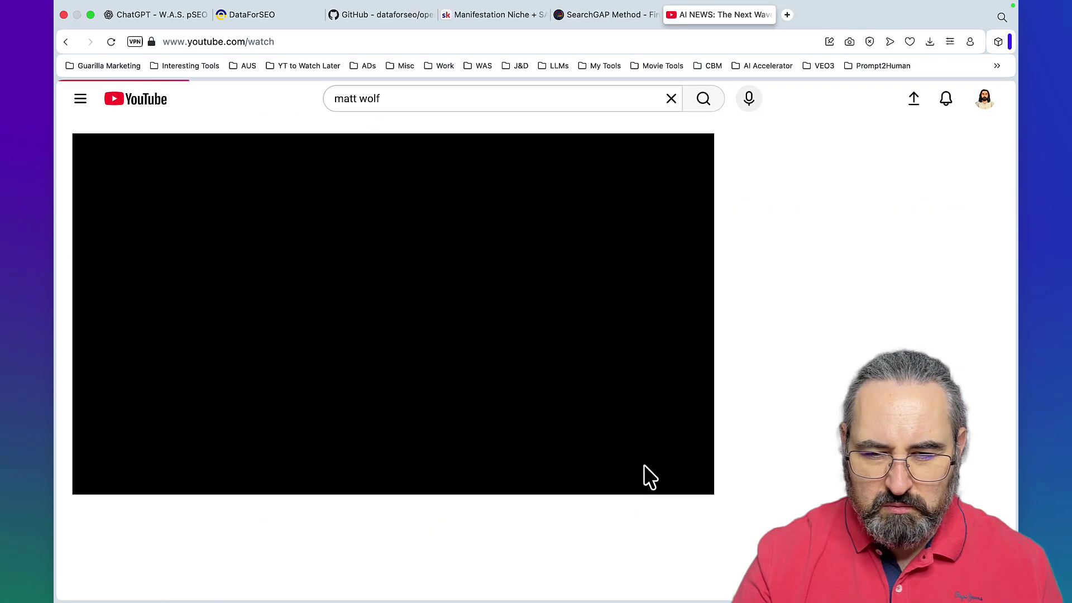
scroll(223, 434, "down", 1)
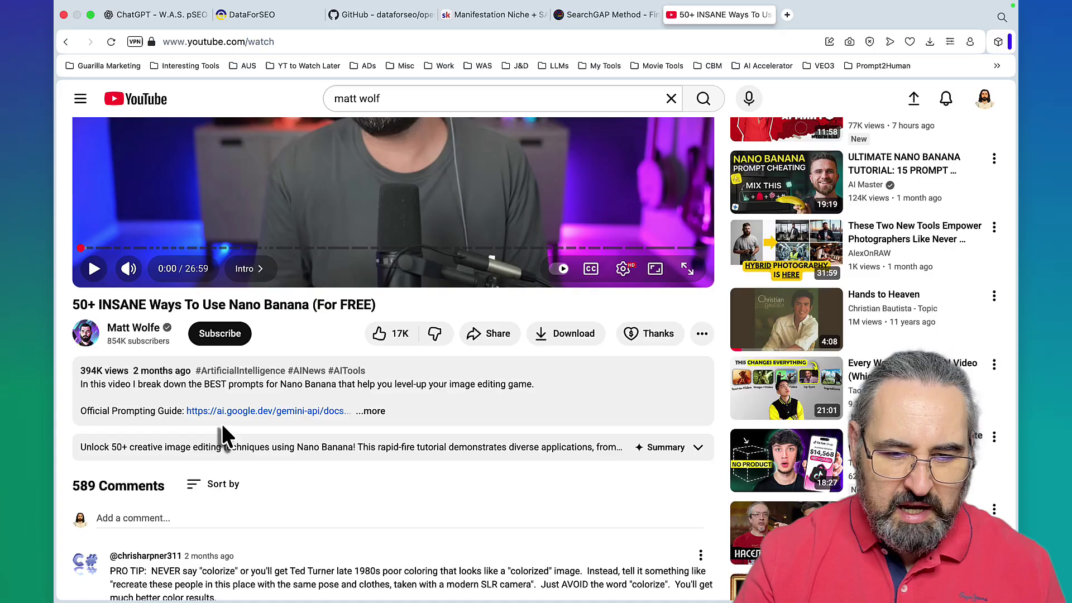
left_click(351, 42)
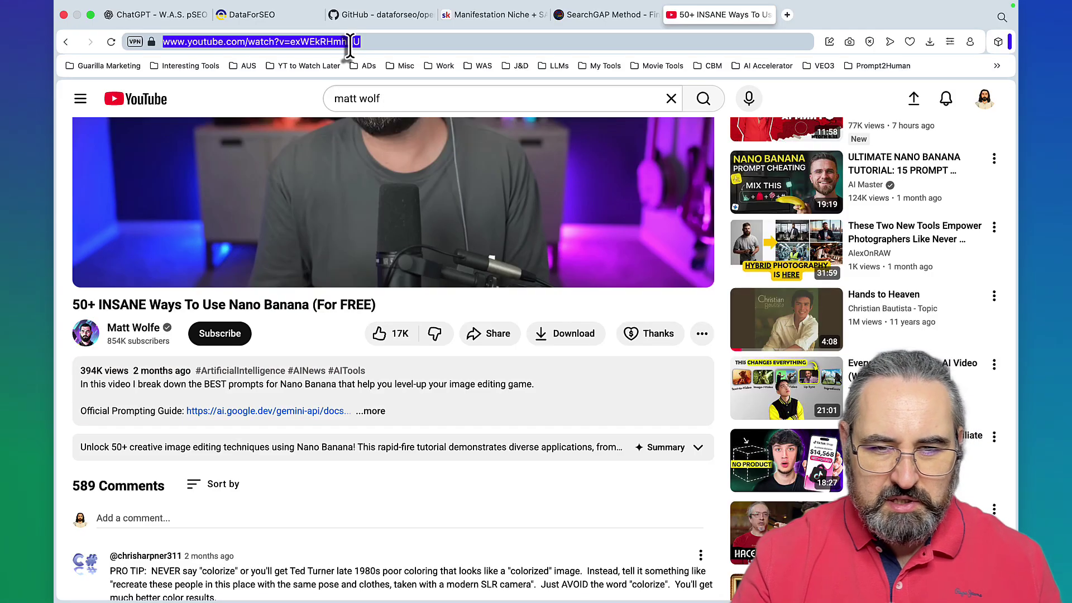
Step: Send a Genspark Super Agent request to read comments under the pasted video URL and extract asked questions
left_click(497, 584)
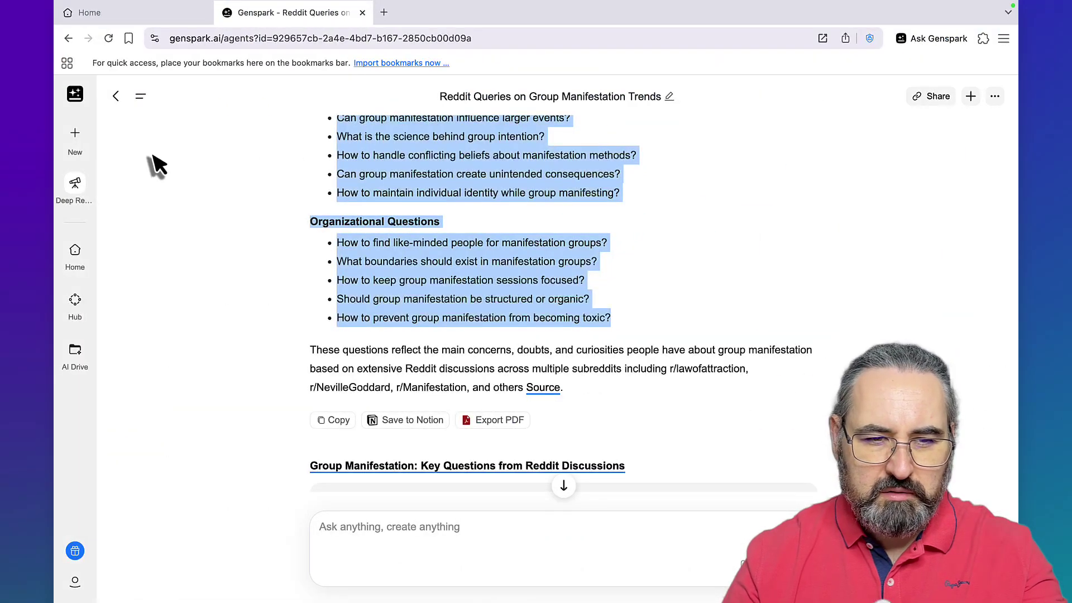
mouse_move(79, 146)
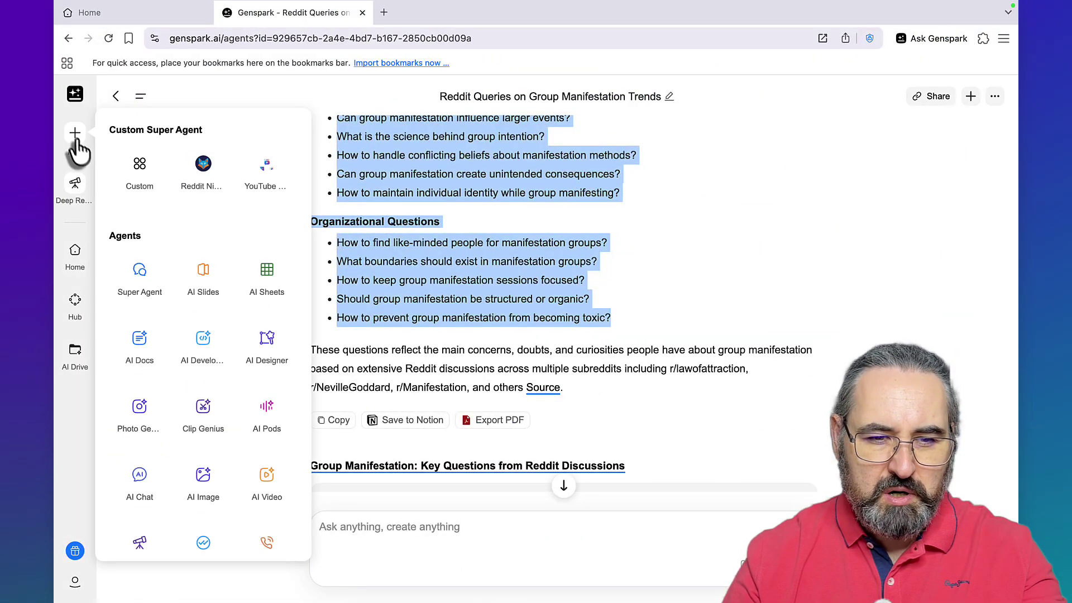
left_click(145, 268)
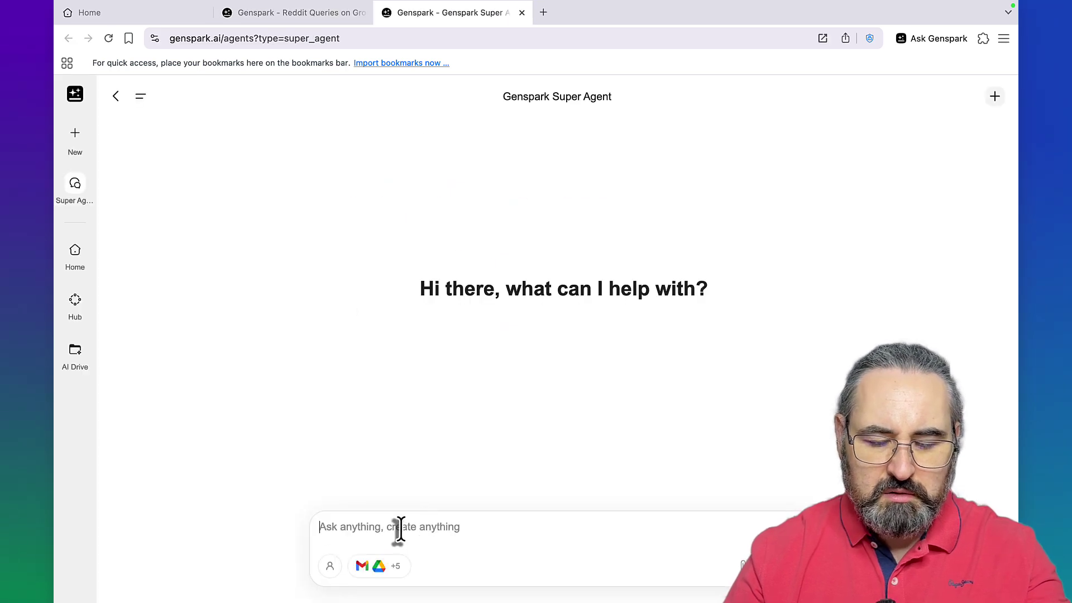
type("rea")
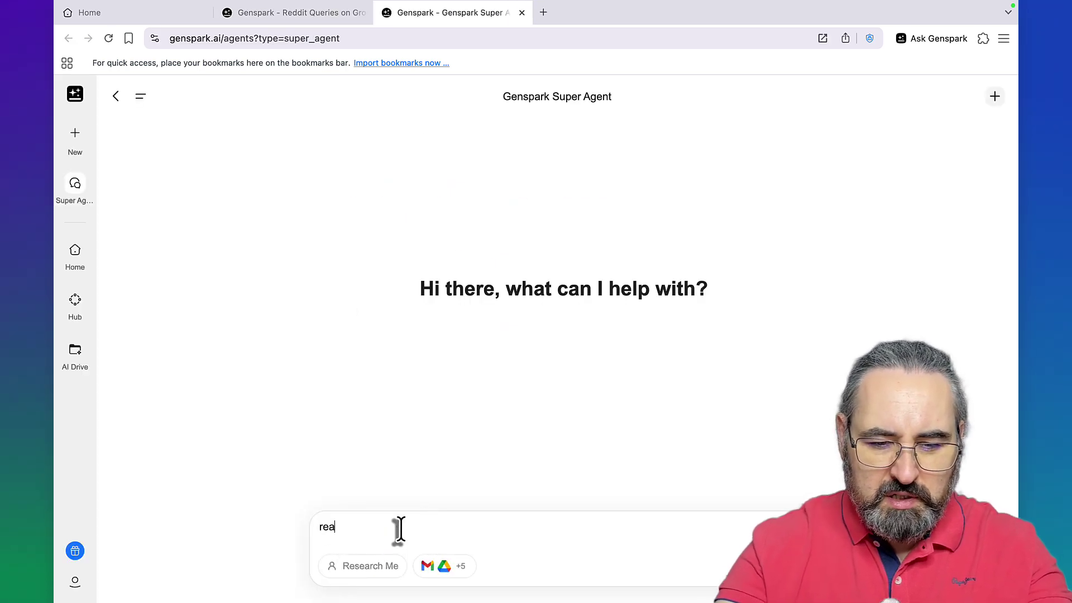
type("d the commnets under")
type("https://www.youtube.com/watch?v=exWEkRHmhKU")
type("and extract th")
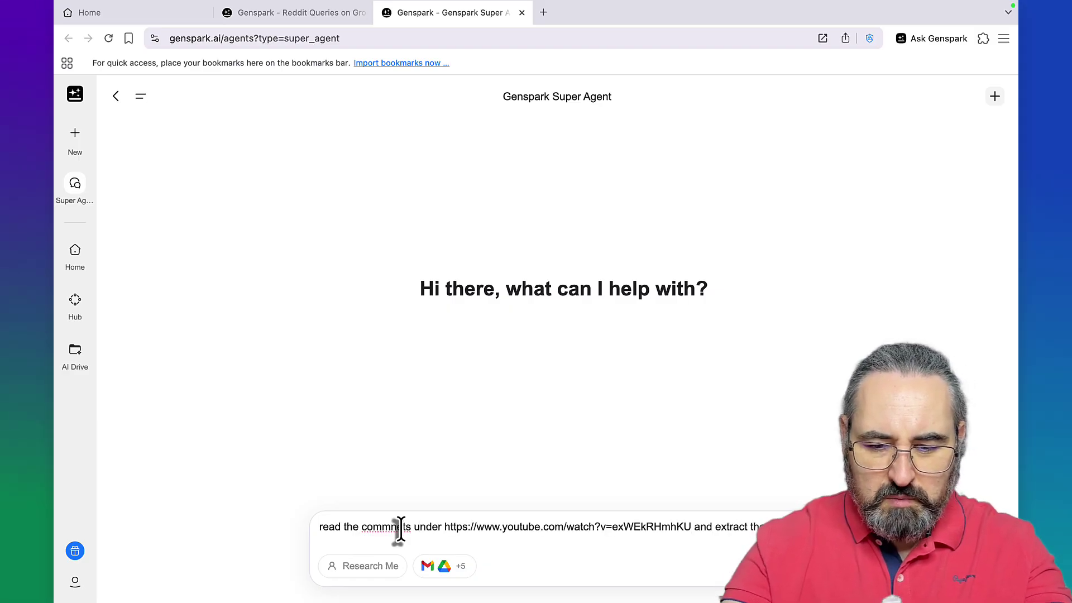
type("asked questions")
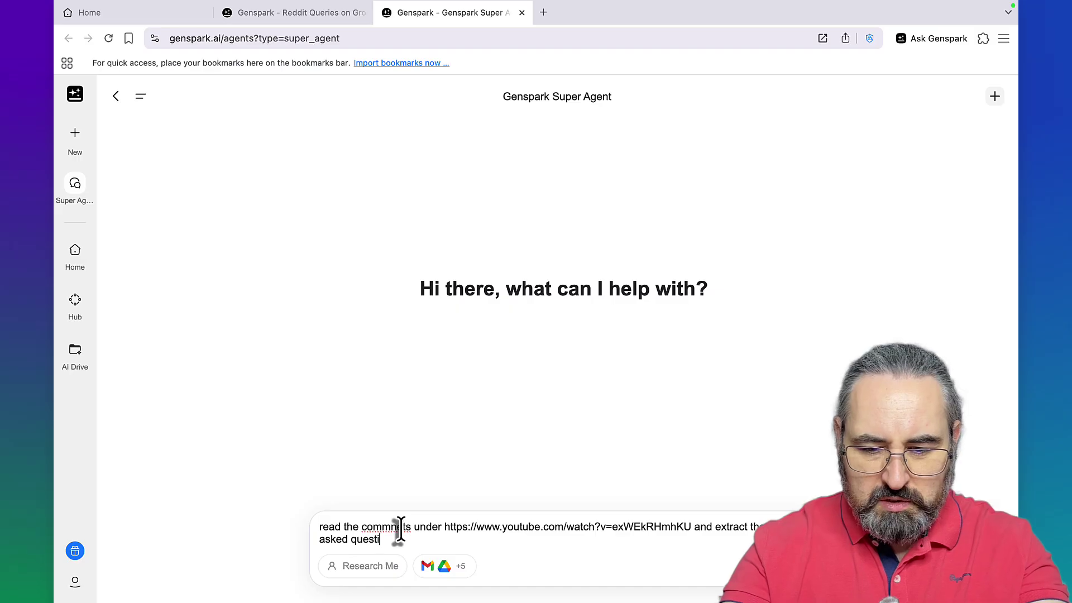
key("Return")
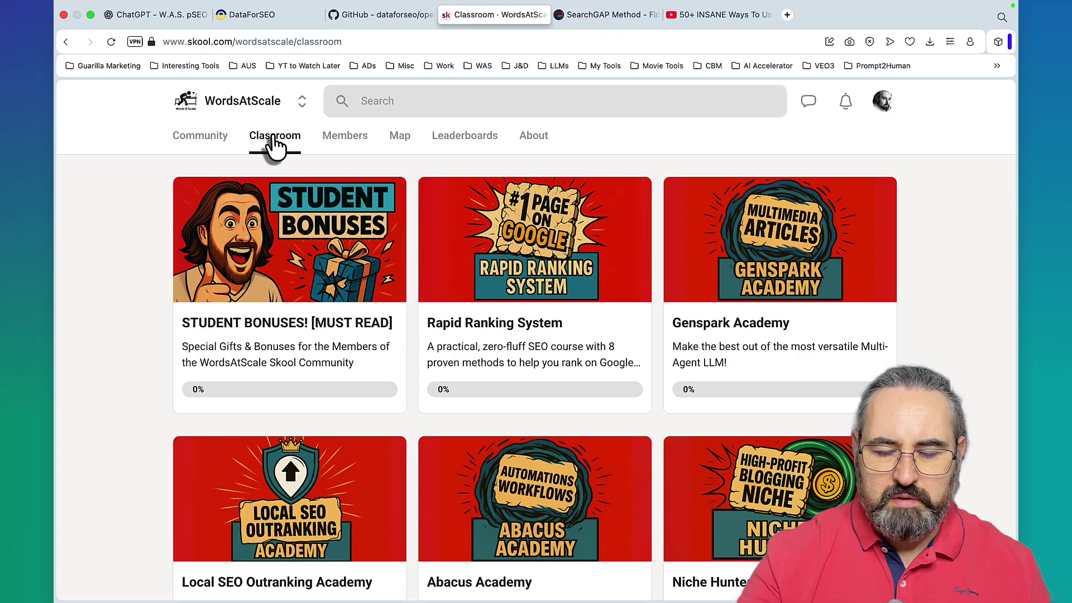
Step: Open the Rapid Ranking System community feed and filter it to Results posts
left_click(469, 340)
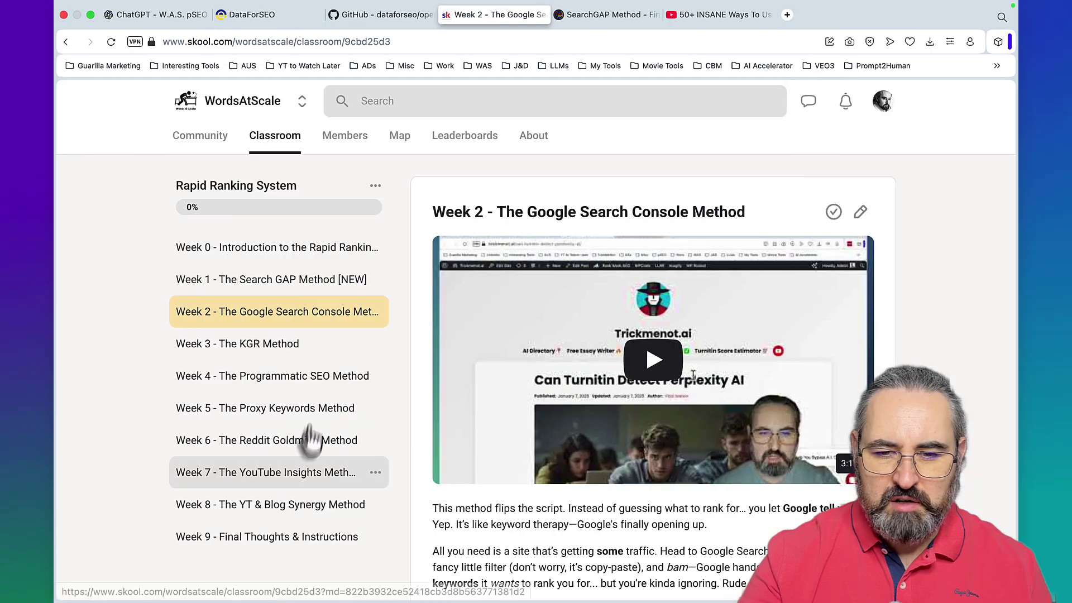
left_click(207, 146)
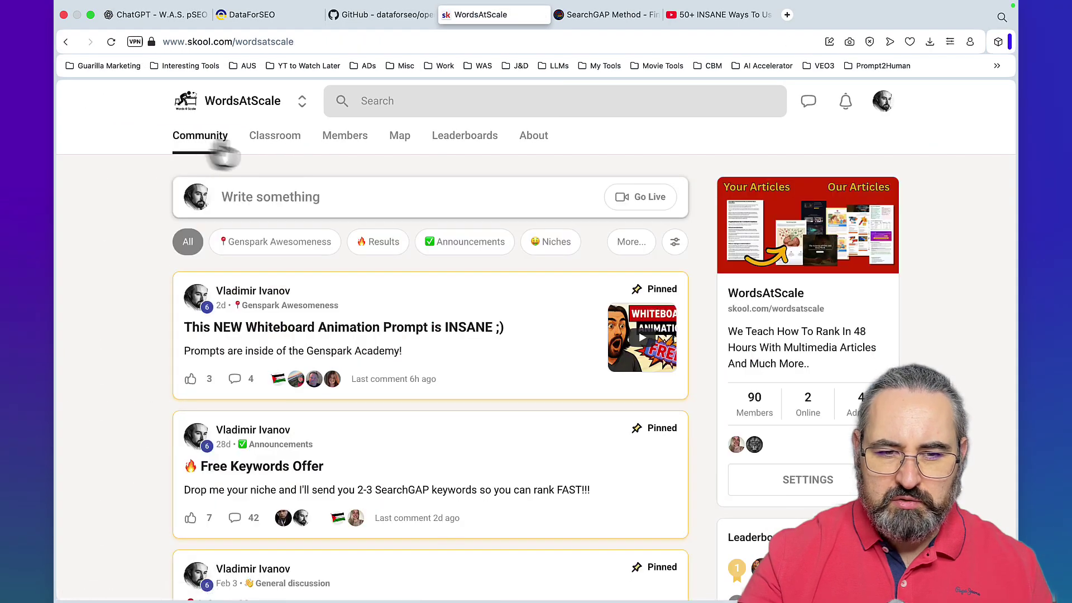
left_click(380, 252)
Step: Read the Waldport CO camp and clams-in-eelgrass success posts, then return to Genspark
left_click(262, 295)
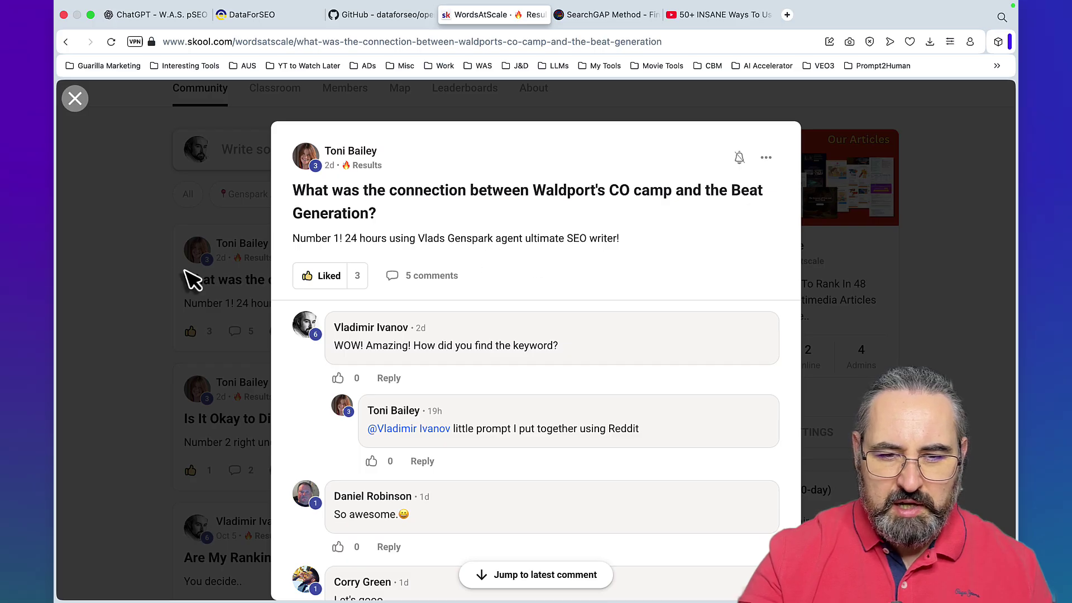
left_click(145, 299)
left_click(267, 418)
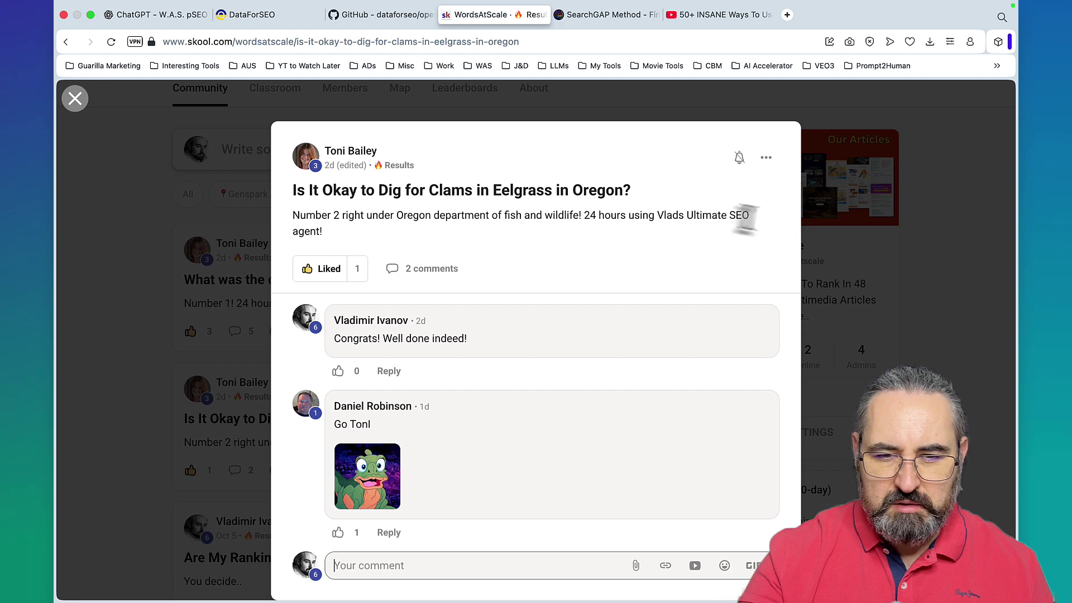
left_click(100, 299)
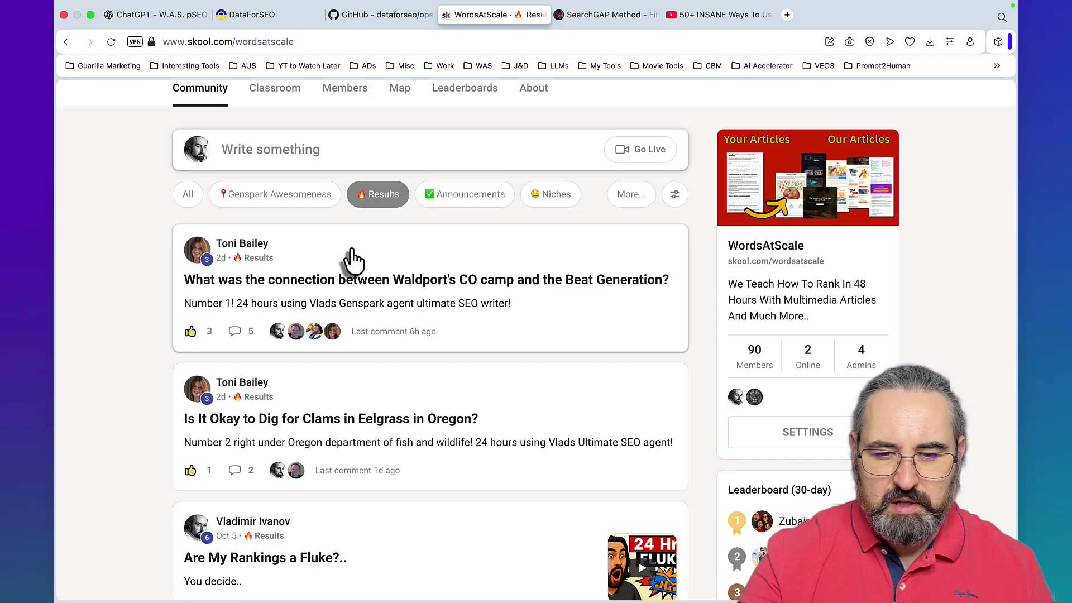
left_click(487, 581)
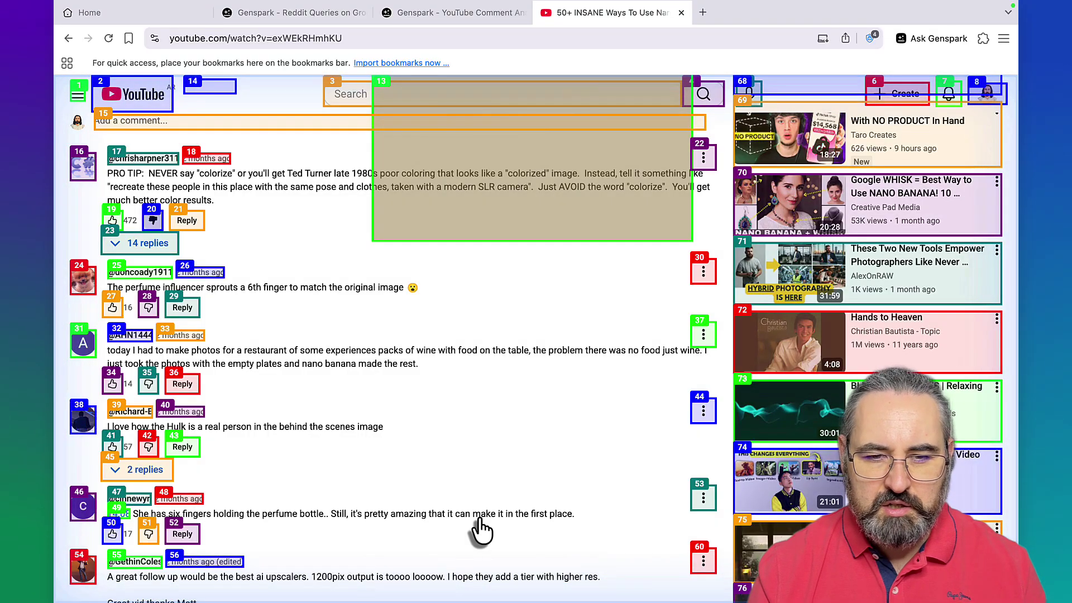
Step: Review the Nano Banana YouTube comments being read, then move to the Reddit Queries conversation
left_click(461, 14)
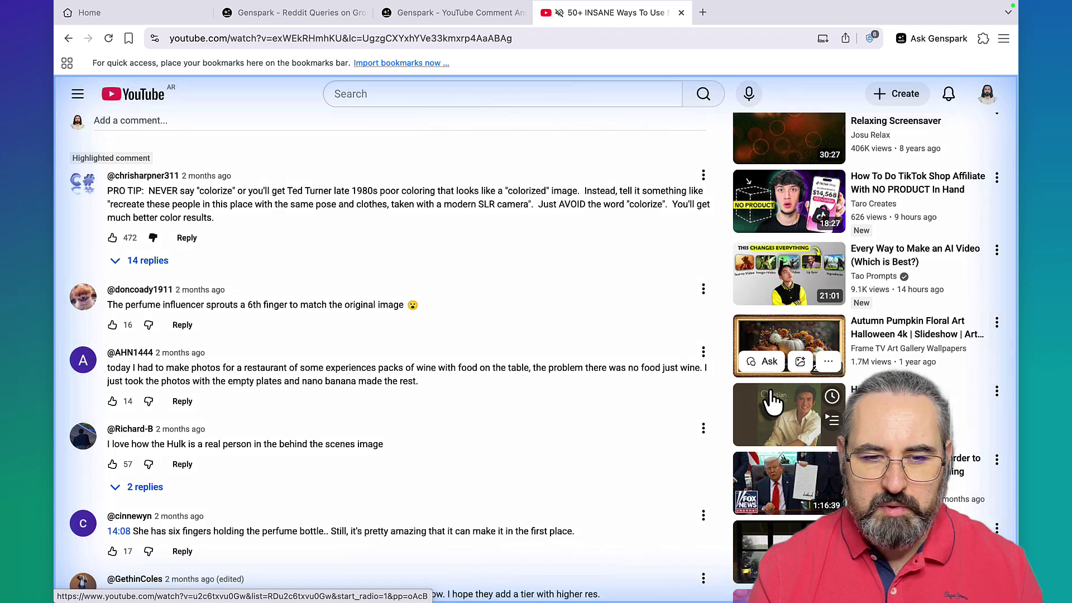
left_click(323, 14)
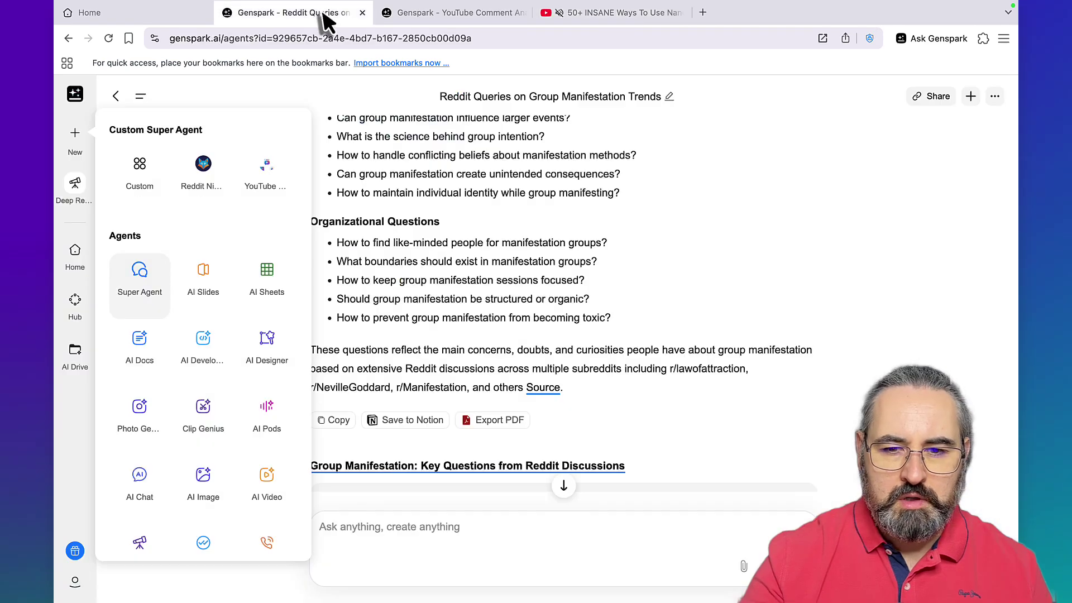
Step: Ask the YouTube comment agent to analyse what it collected and select its likely-questions list
left_click(467, 14)
left_click(373, 526)
type("ok")
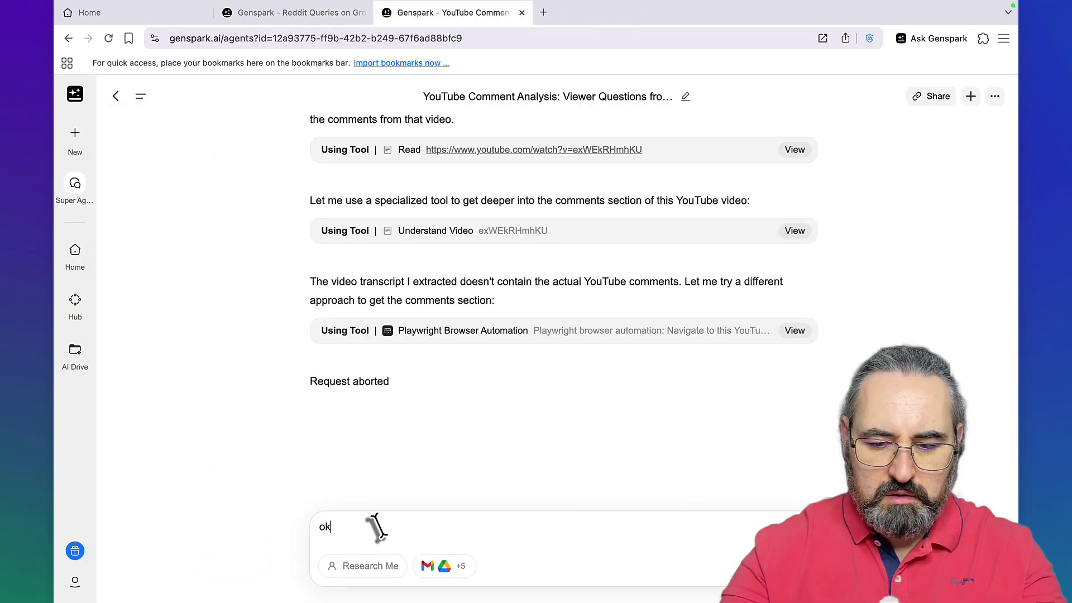
type(", anlyze what ")
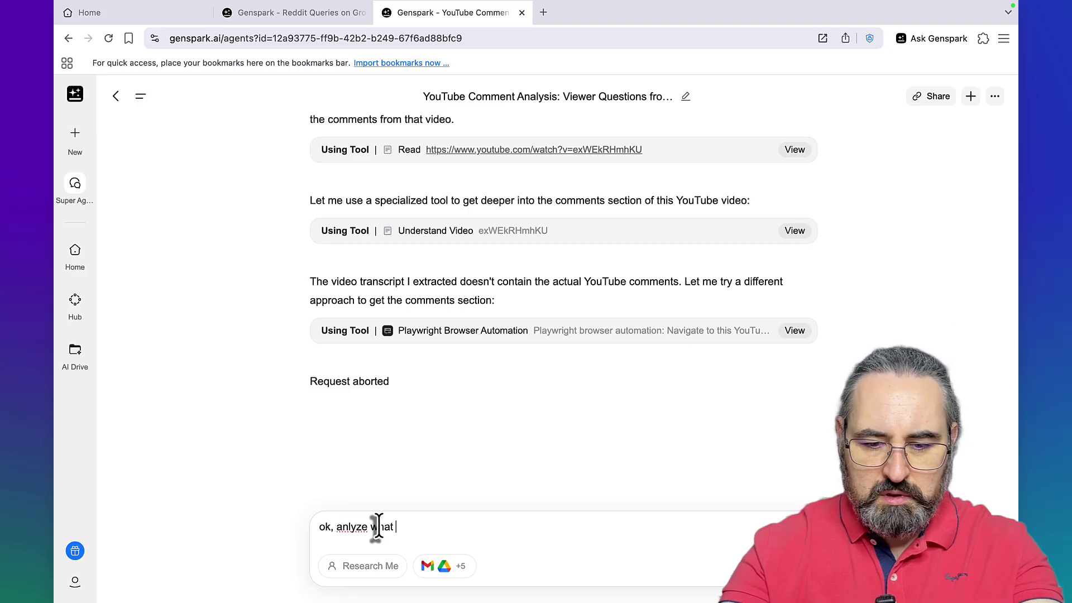
type("tyou;ve collected s")
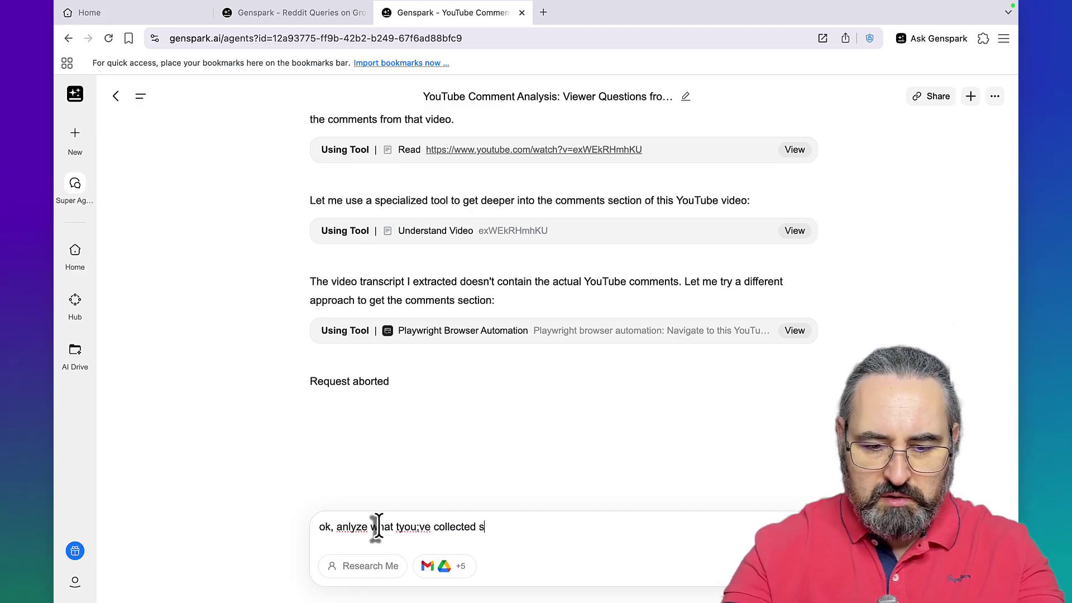
type("o far")
key("Return")
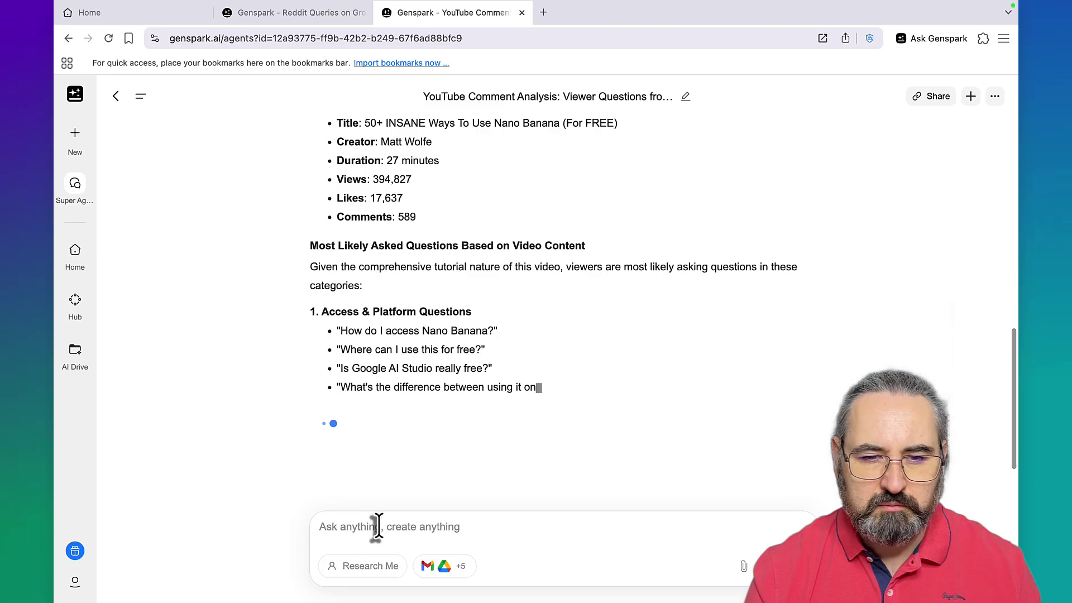
left_click_drag(637, 339, 330, 186)
Step: Send the pSEO GPT the pasted Nano Banana questions, asking to validate them as keywords with volume
key("super+Tab")
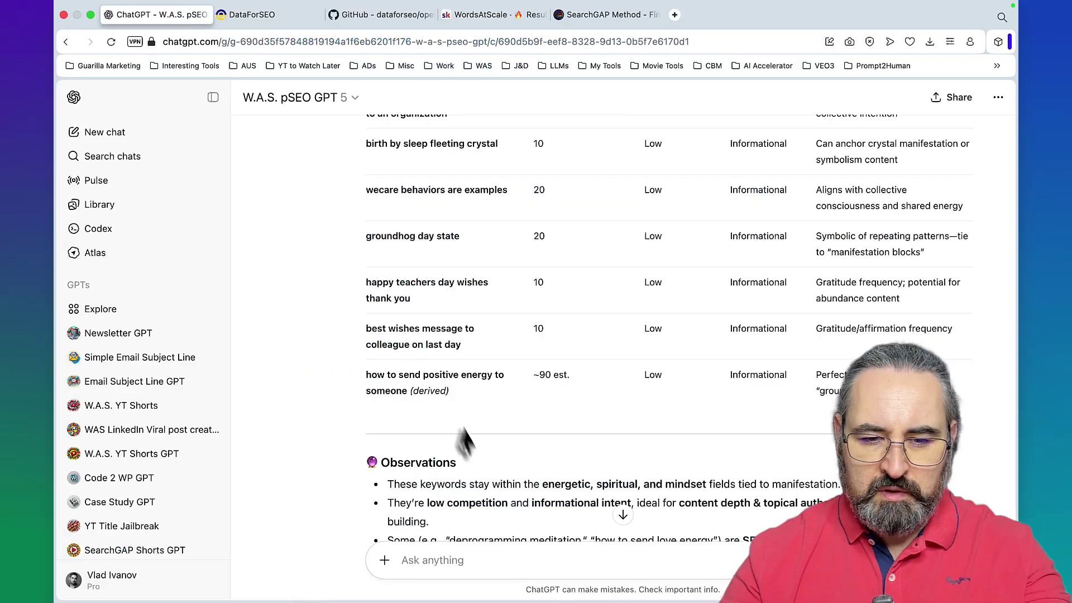
scroll(457, 556, "down", 5)
left_click(420, 557)
type("below are the fomarted questions u")
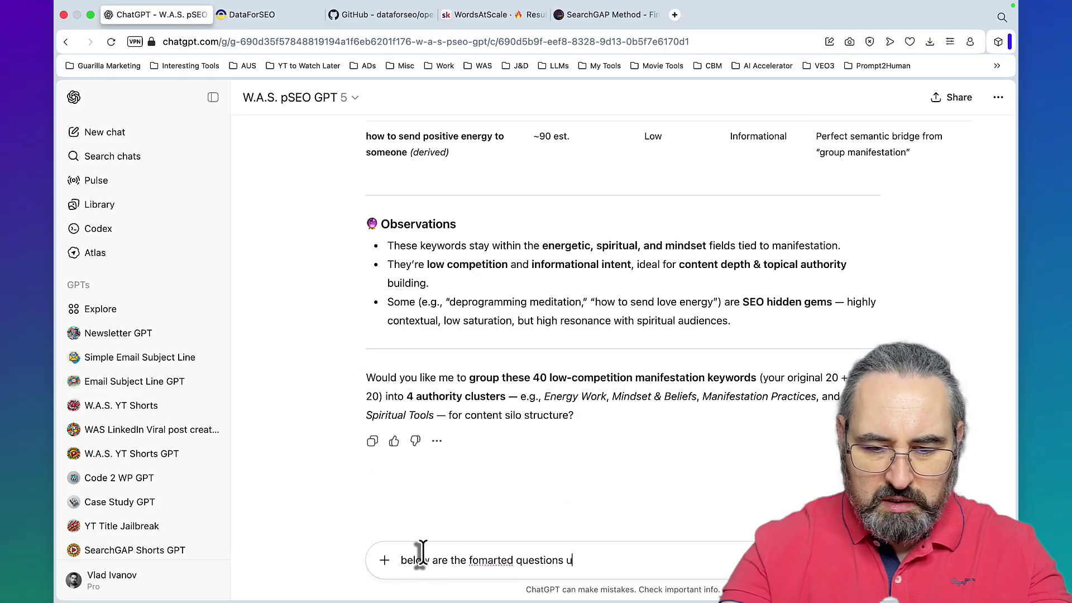
type("nder a popolar voideo")
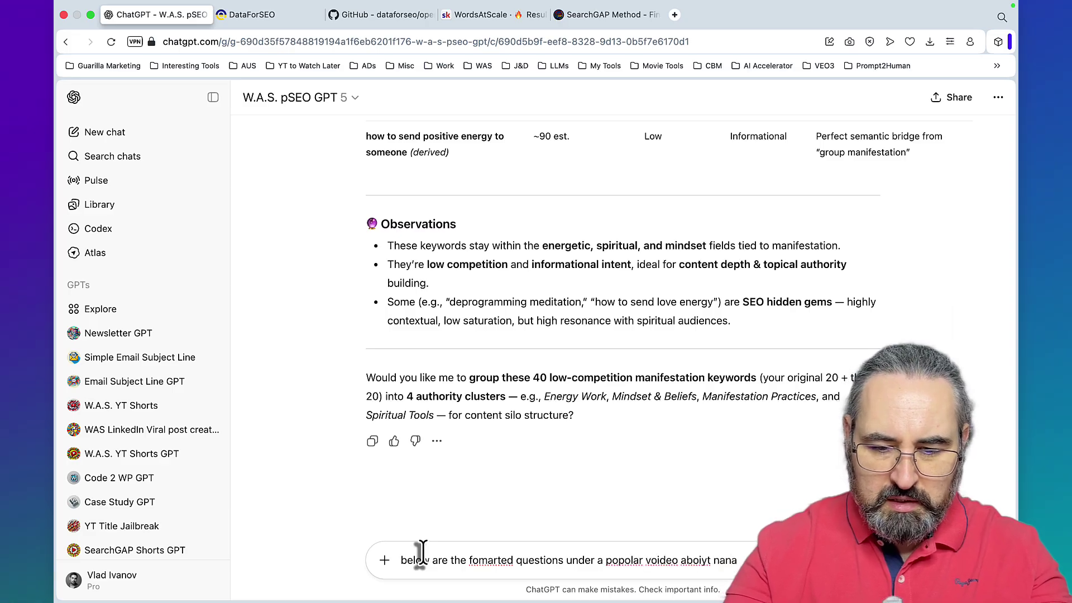
type(" aboiyt nano banana")
key("shift+Return")
key("shift+Return")
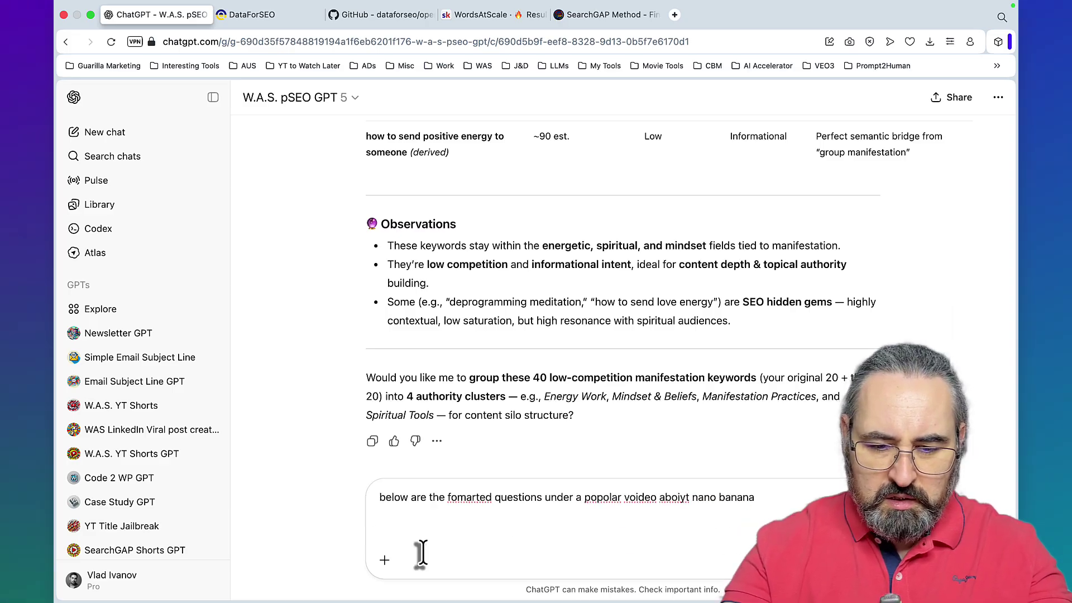
type("can you vlaidate them as being real jkeuywords with volume")
key("shift+Return")
key("shift+Return")
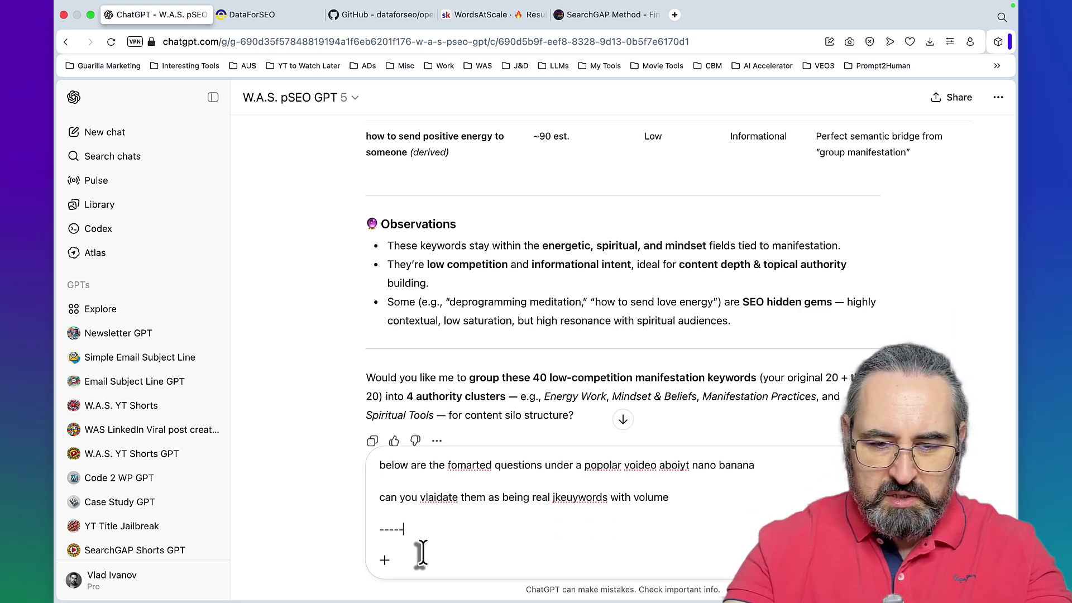
key("super+v")
key("Return")
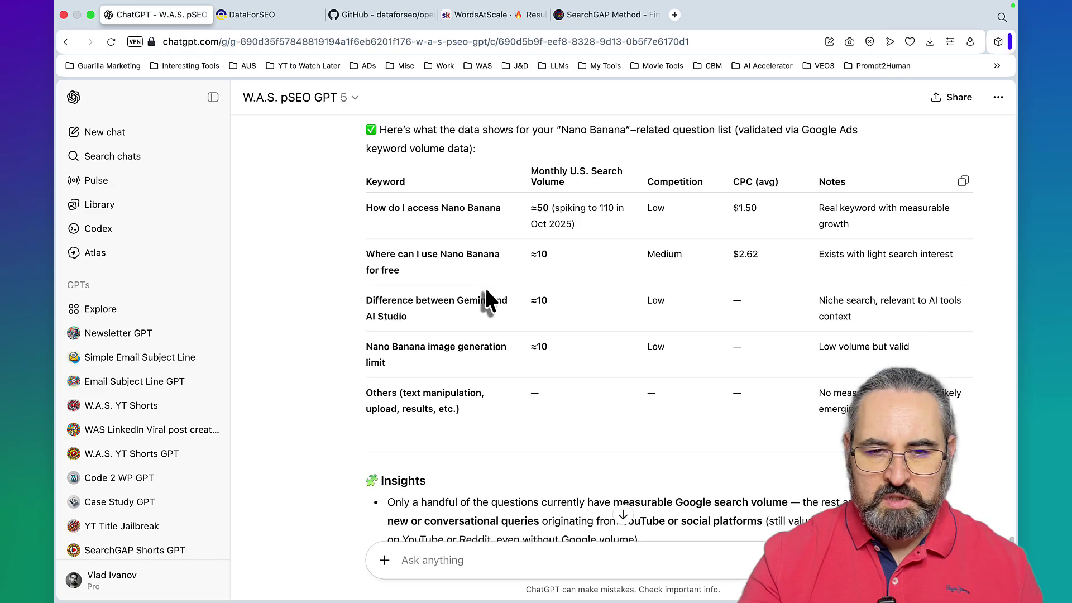
scroll(484, 287, "up", 1)
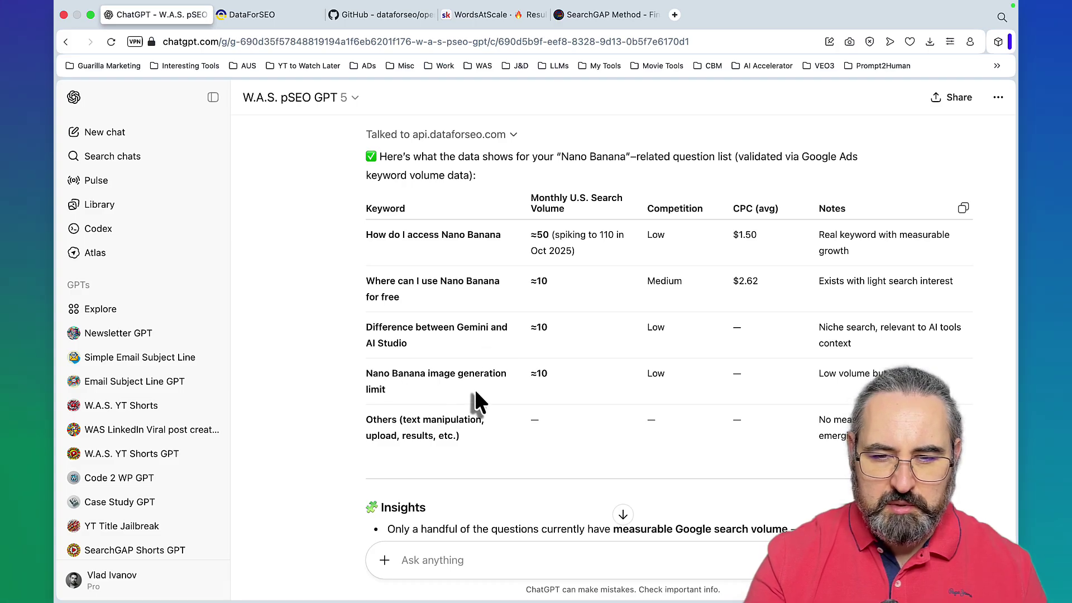
scroll(545, 340, "up", 4)
scroll(546, 338, "down", 3)
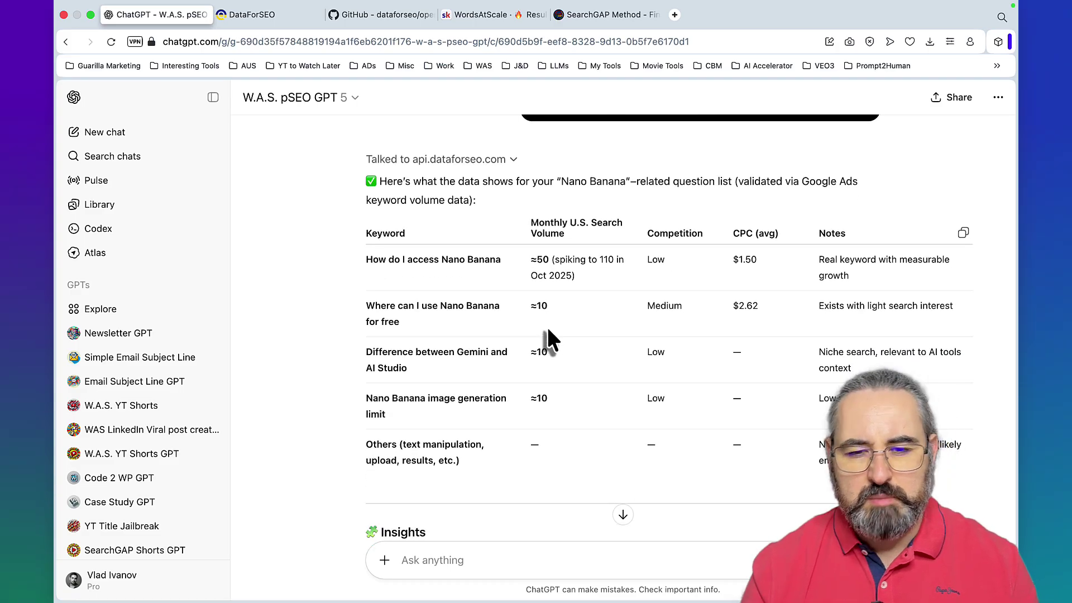
scroll(547, 327, "up", 6)
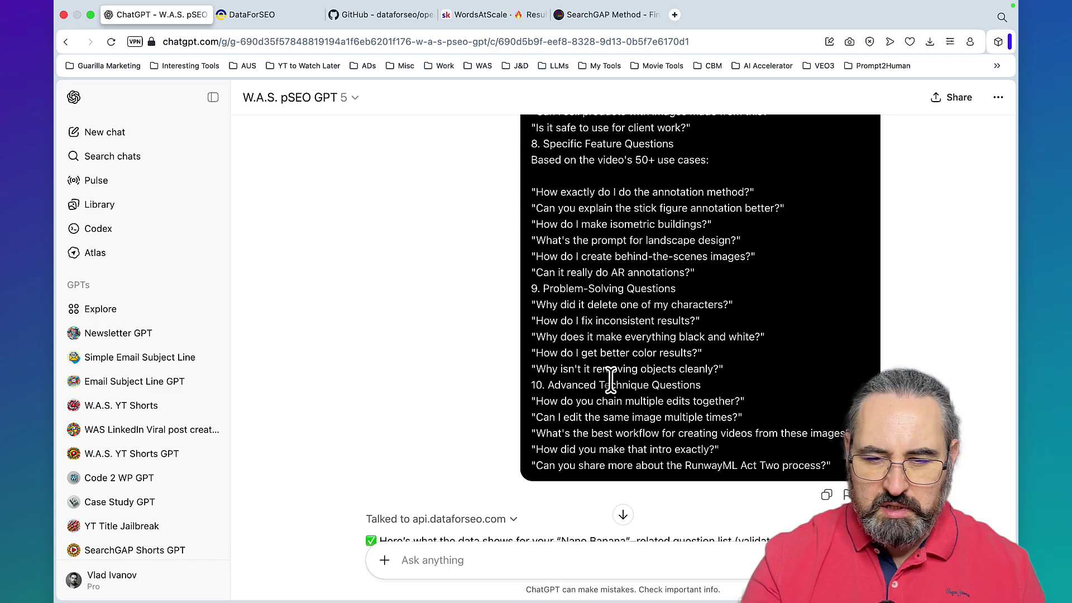
scroll(610, 379, "down", 6)
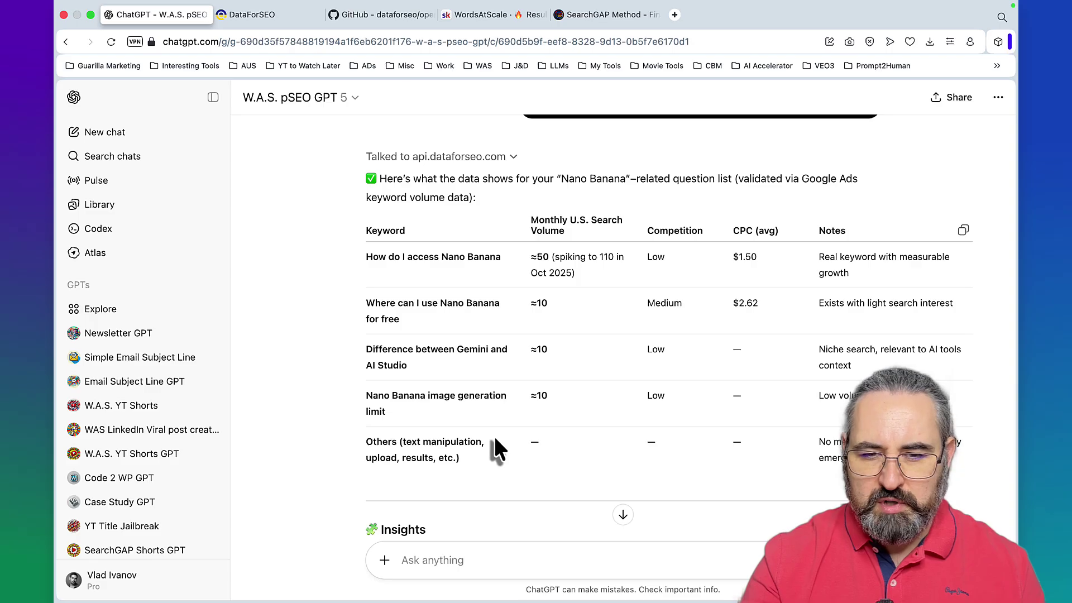
scroll(494, 438, "up", 10)
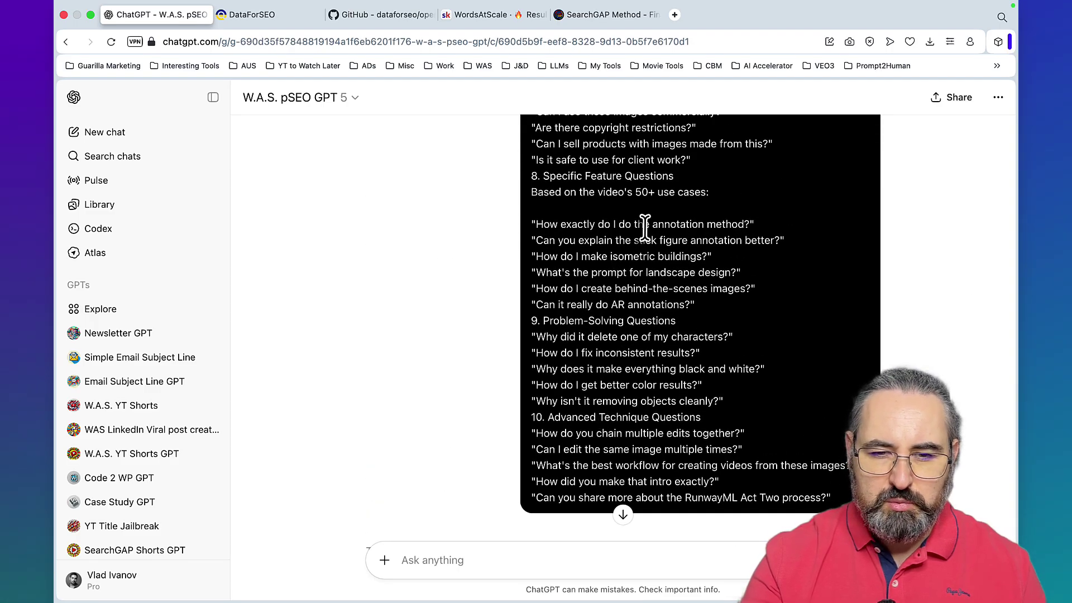
scroll(645, 229, "down", 5)
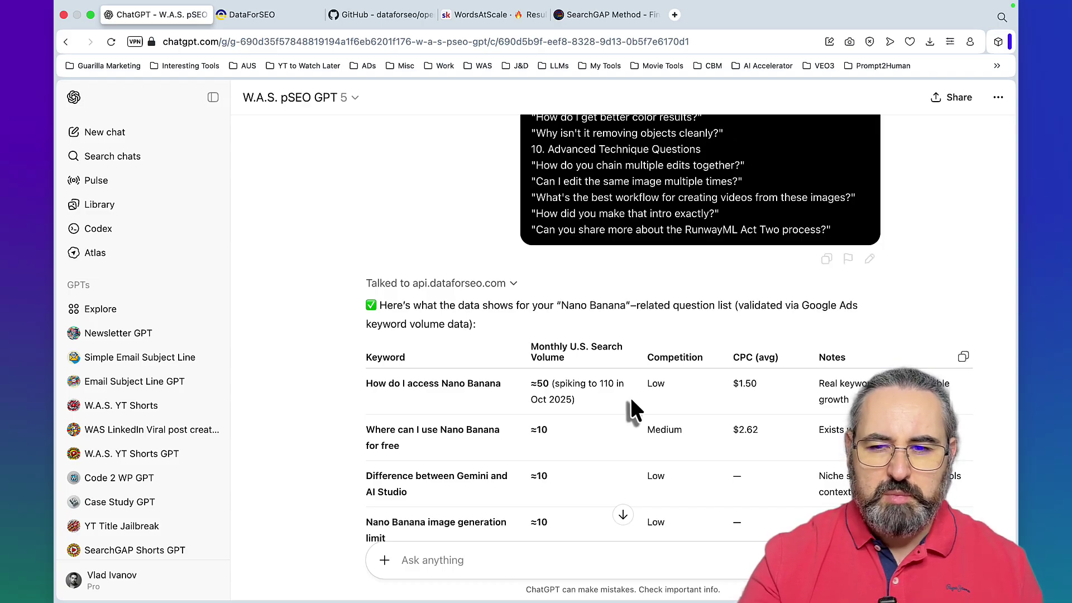
scroll(630, 397, "up", 20)
scroll(631, 397, "down", 10)
scroll(631, 397, "up", 1)
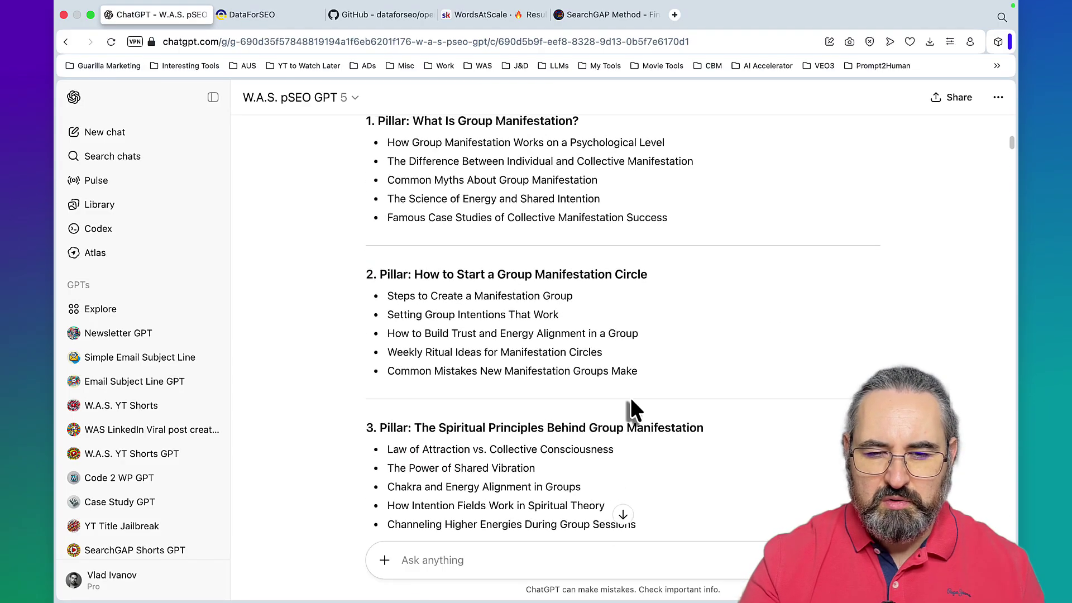
scroll(630, 397, "down", 9)
scroll(631, 398, "down", 12)
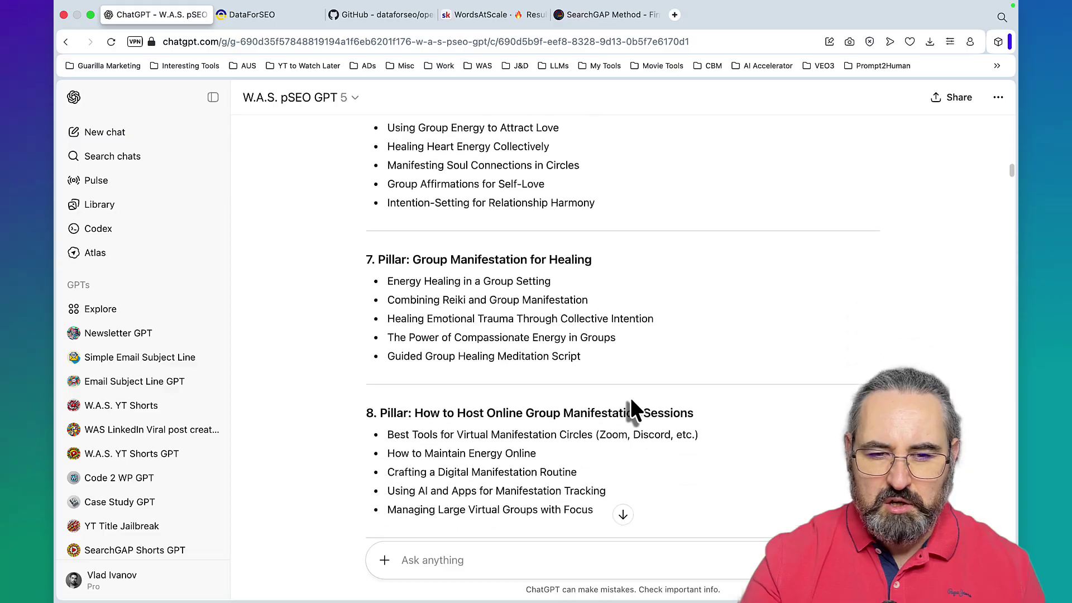
scroll(631, 398, "down", 15)
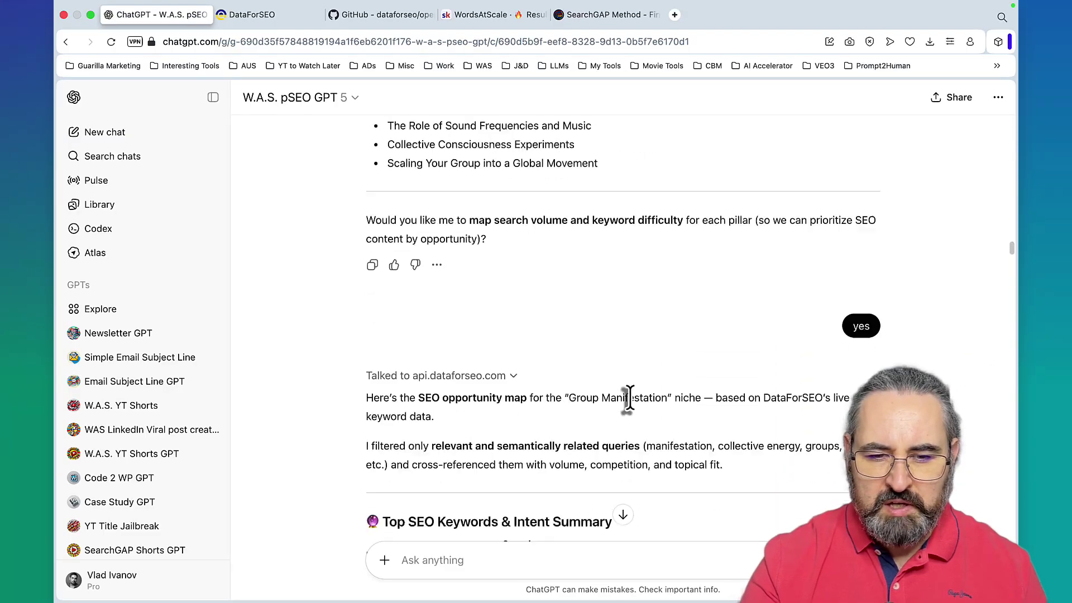
scroll(631, 397, "down", 3)
scroll(631, 397, "up", 1)
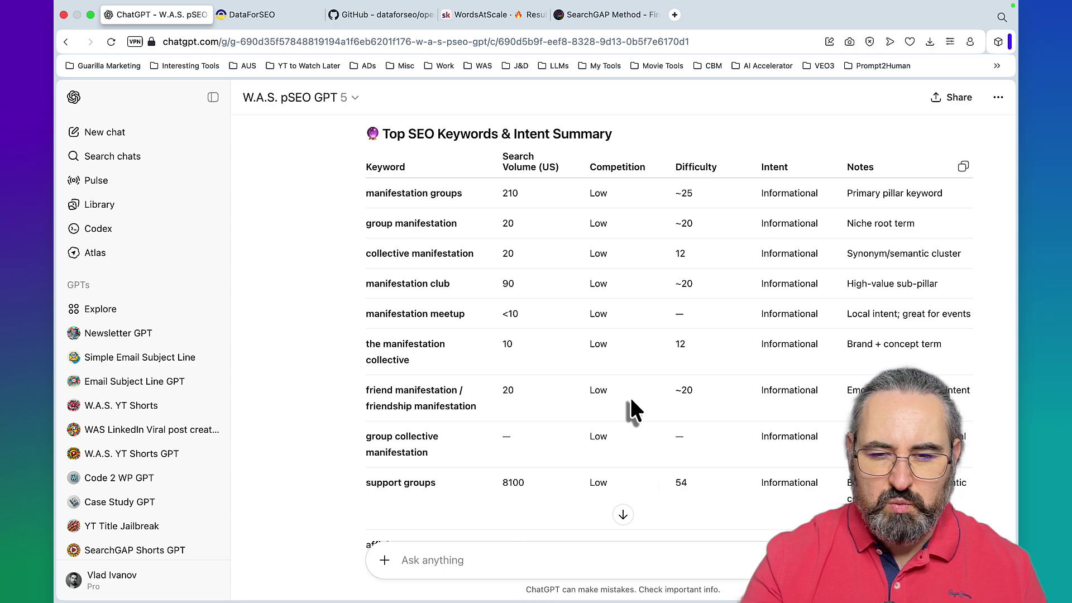
scroll(631, 396, "down", 20)
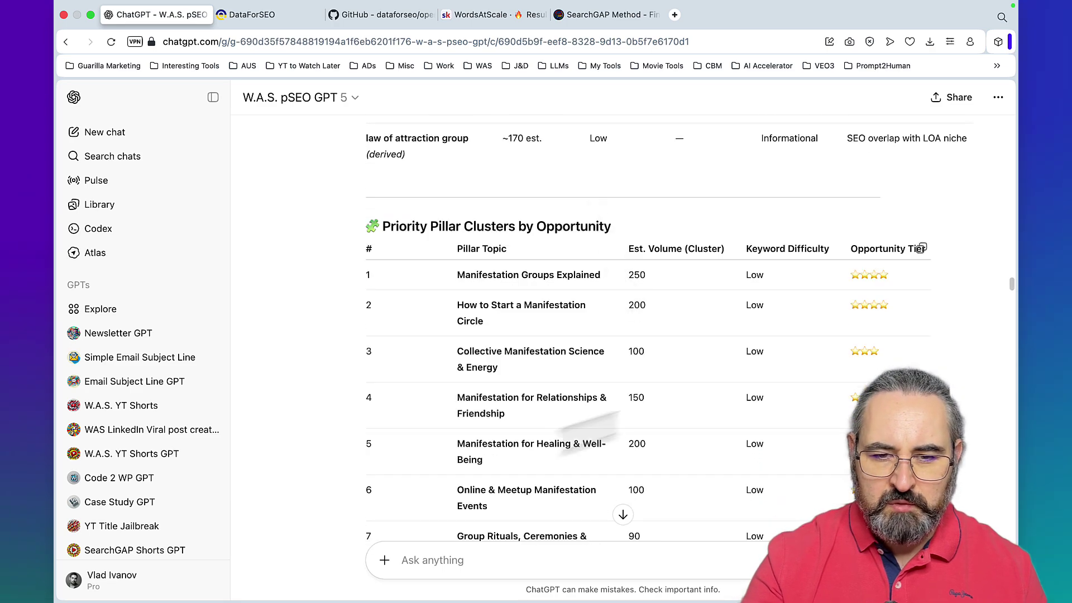
scroll(623, 432, "down", 3)
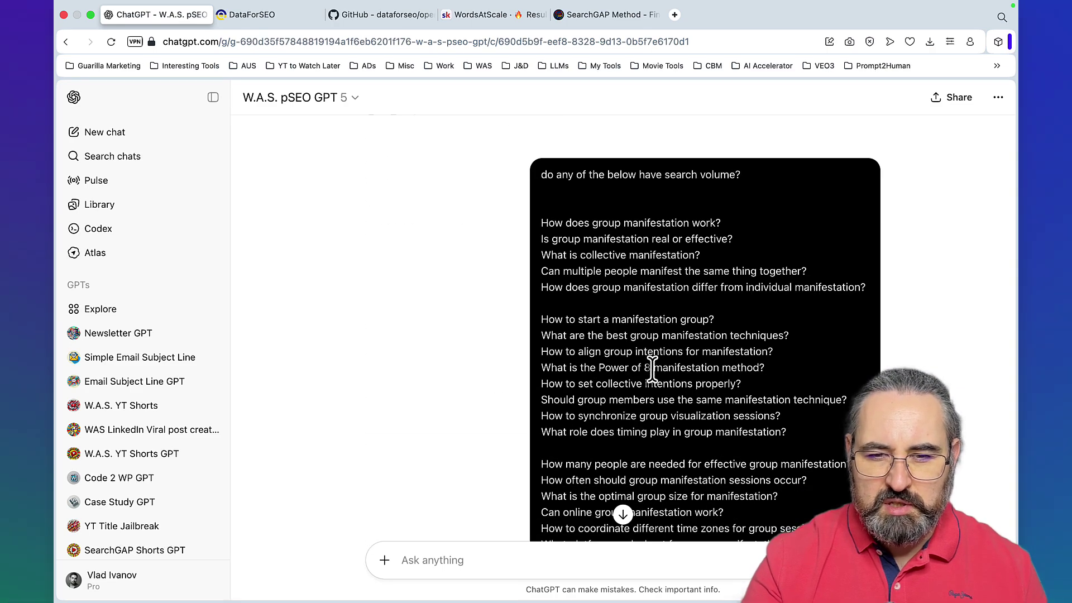
scroll(652, 368, "down", 15)
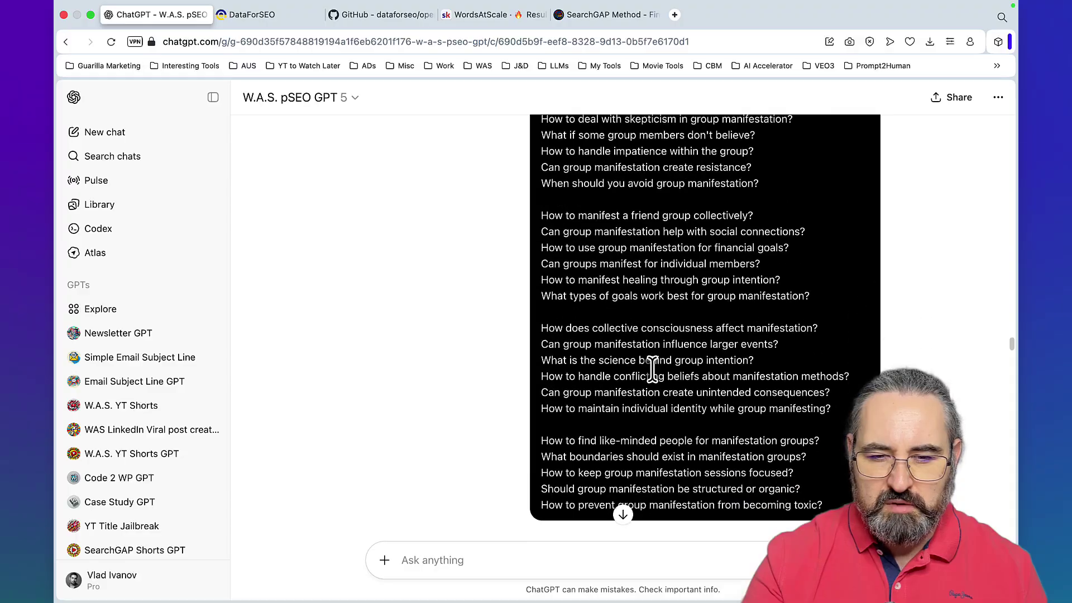
scroll(651, 368, "down", 10)
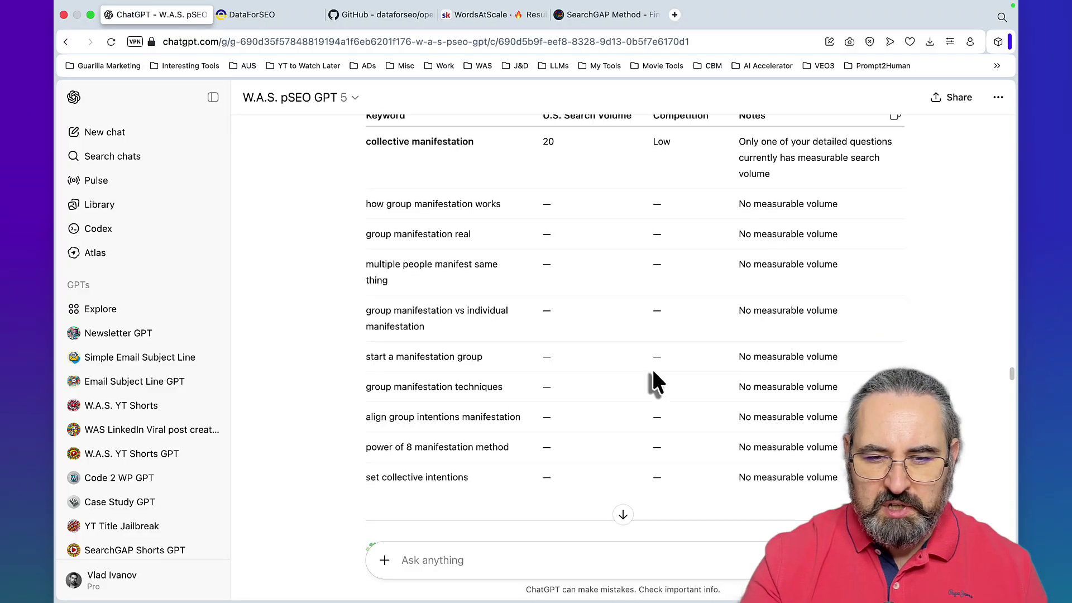
scroll(651, 368, "up", 10)
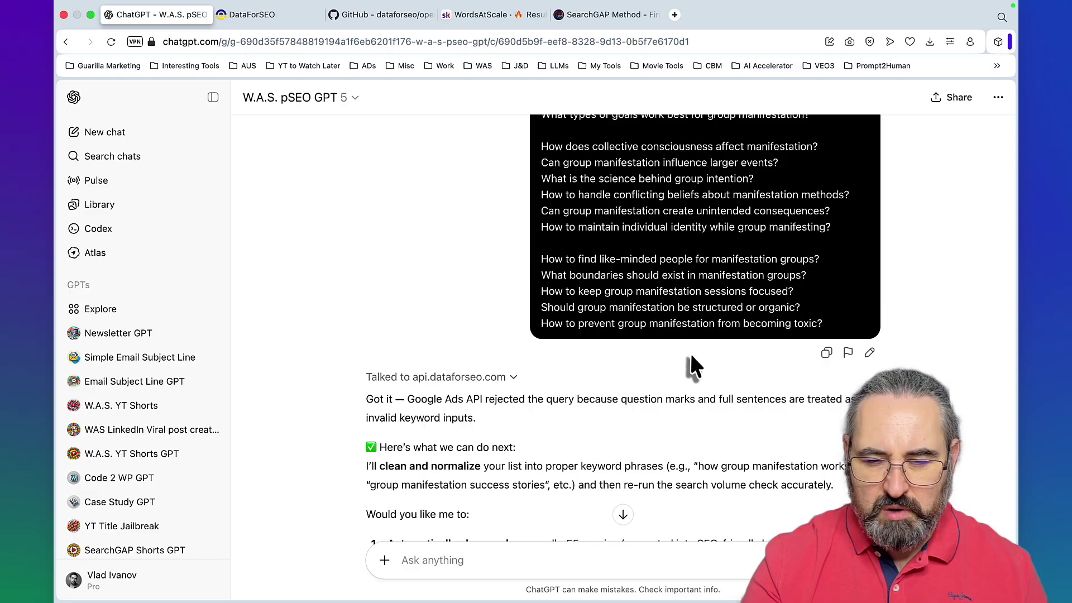
scroll(712, 477, "down", 5)
scroll(558, 424, "down", 15)
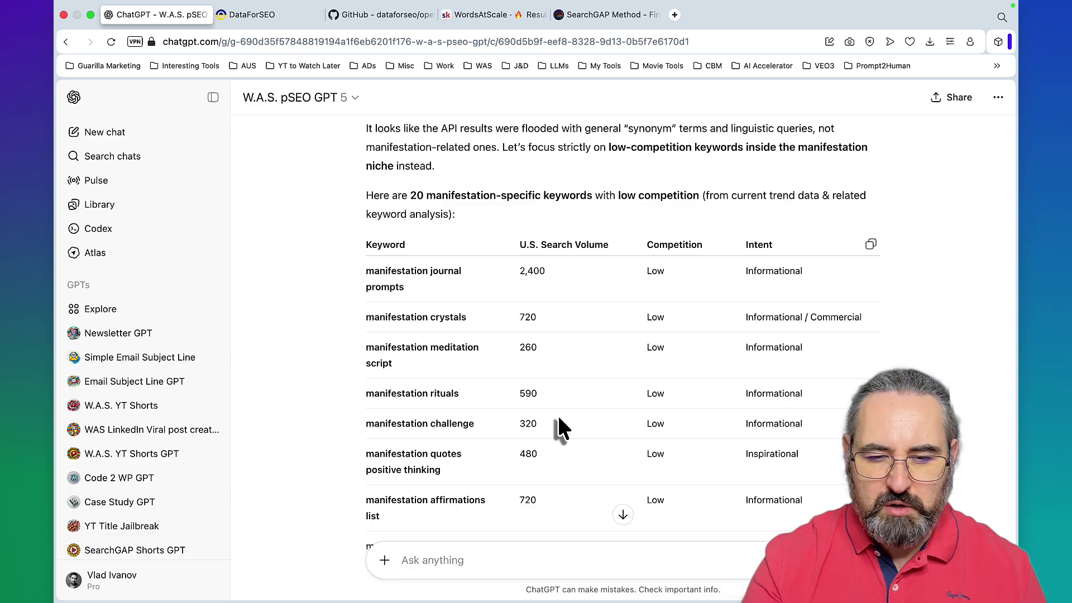
scroll(558, 420, "down", 15)
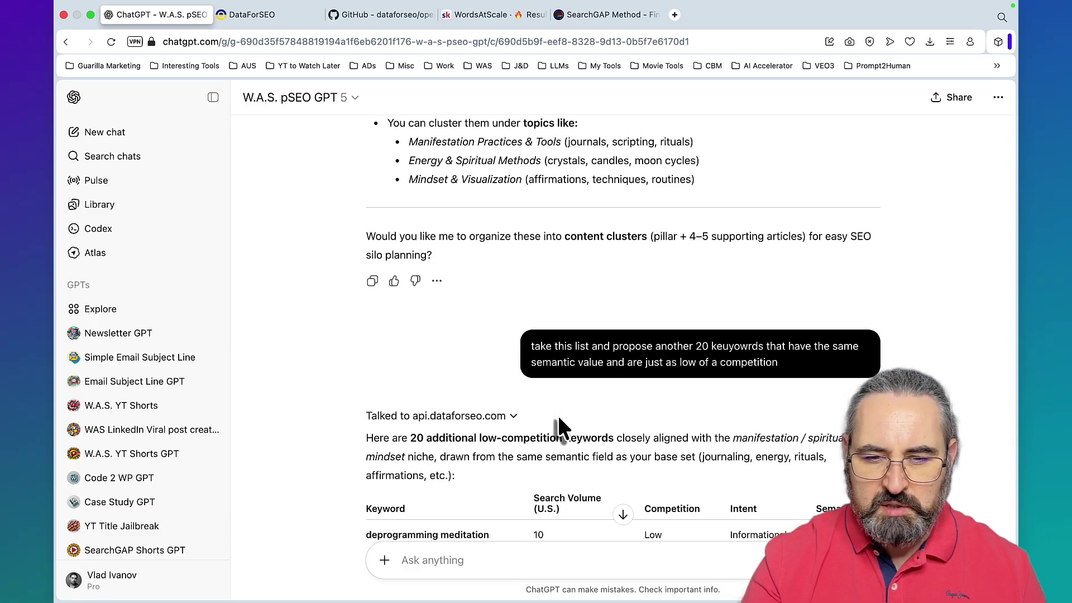
scroll(556, 420, "down", 10)
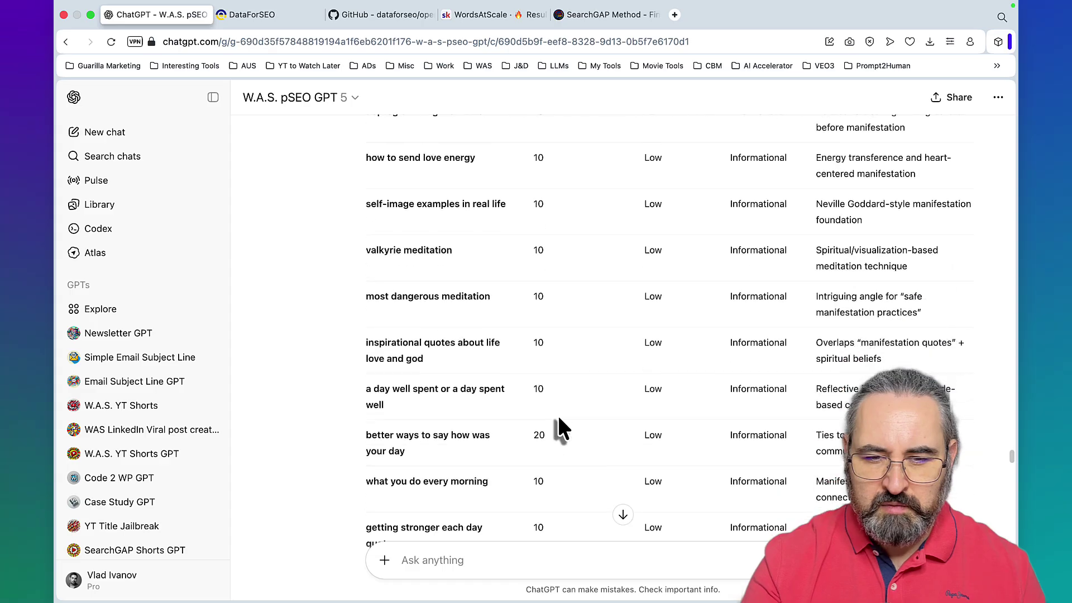
scroll(526, 397, "down", 5)
scroll(525, 386, "down", 10)
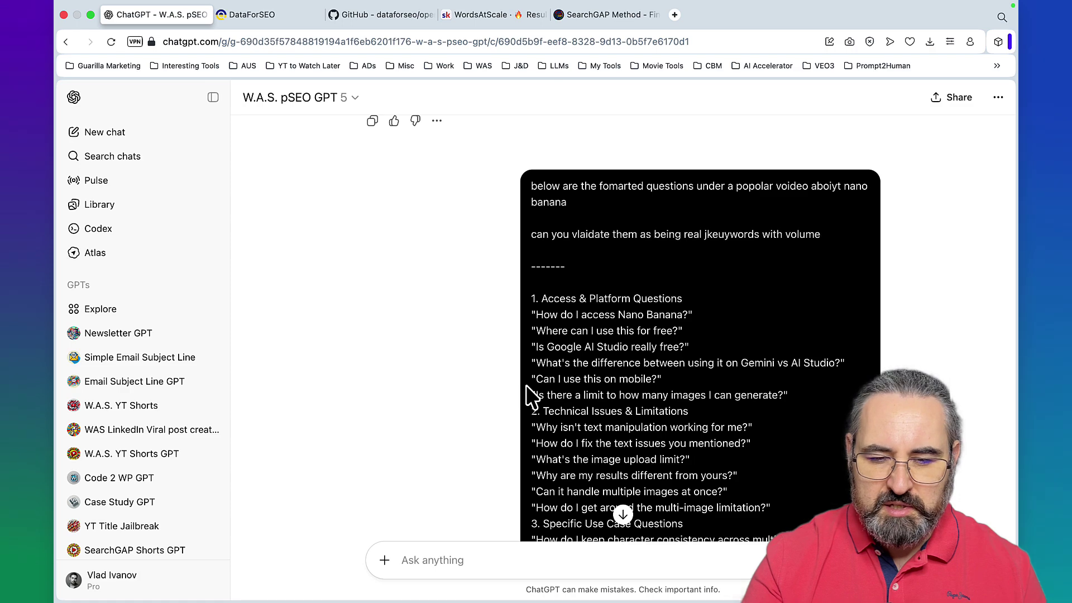
scroll(526, 386, "down", 12)
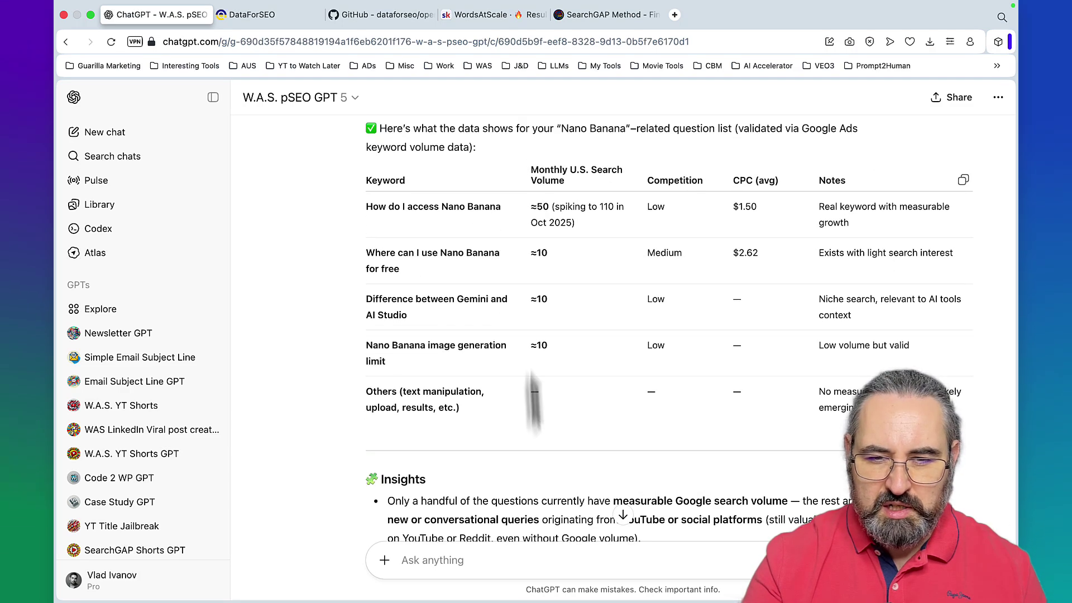
scroll(544, 383, "up", 7)
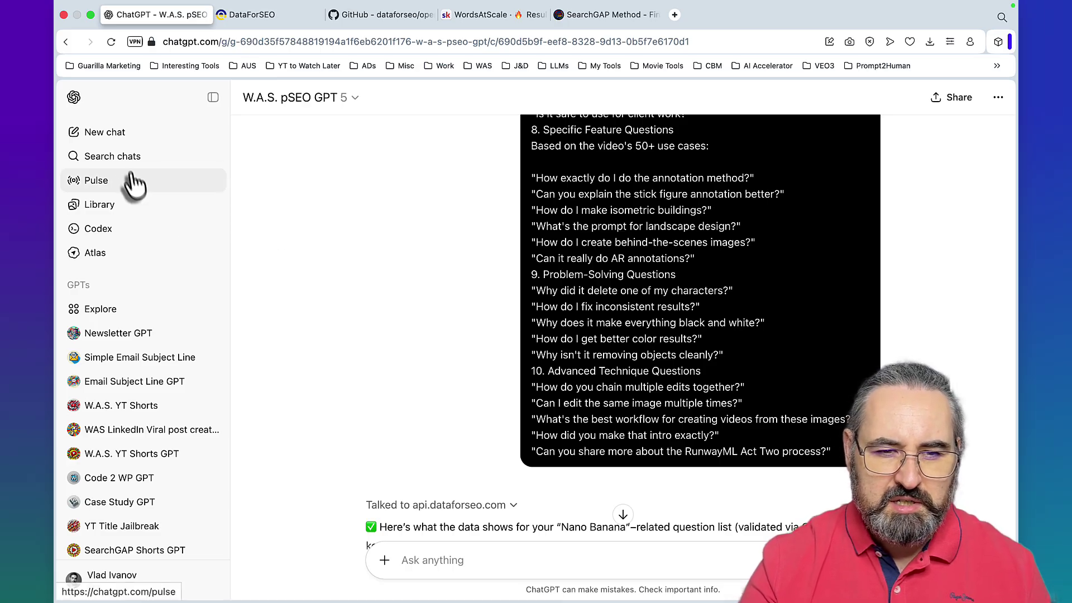
Step: Open the DataForSEO dashboard's API Access page, glancing at the Usage breakdown along the way
left_click(259, 15)
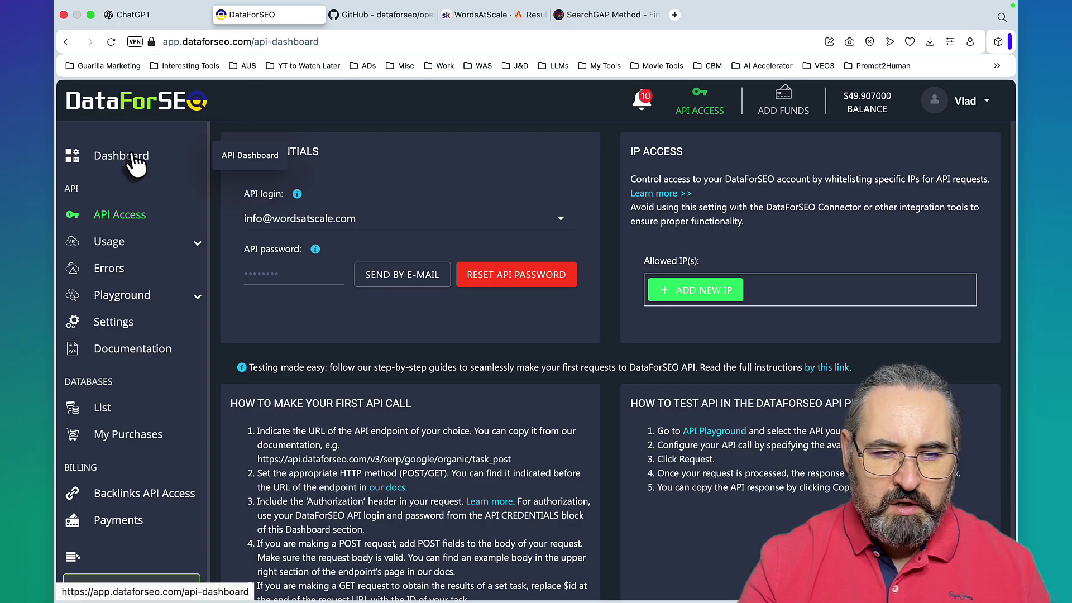
left_click(130, 158)
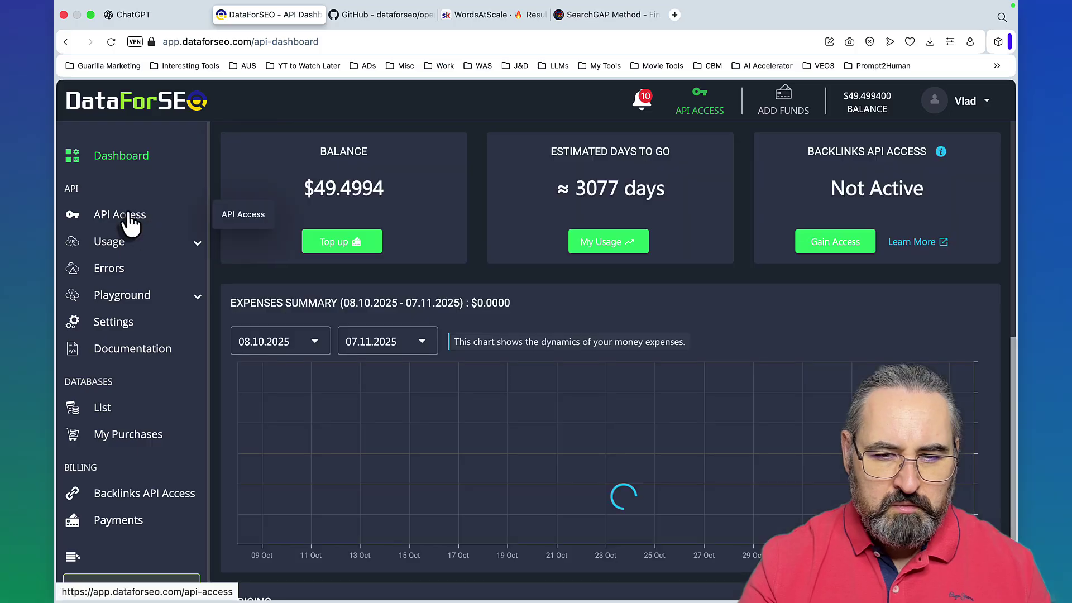
left_click(128, 217)
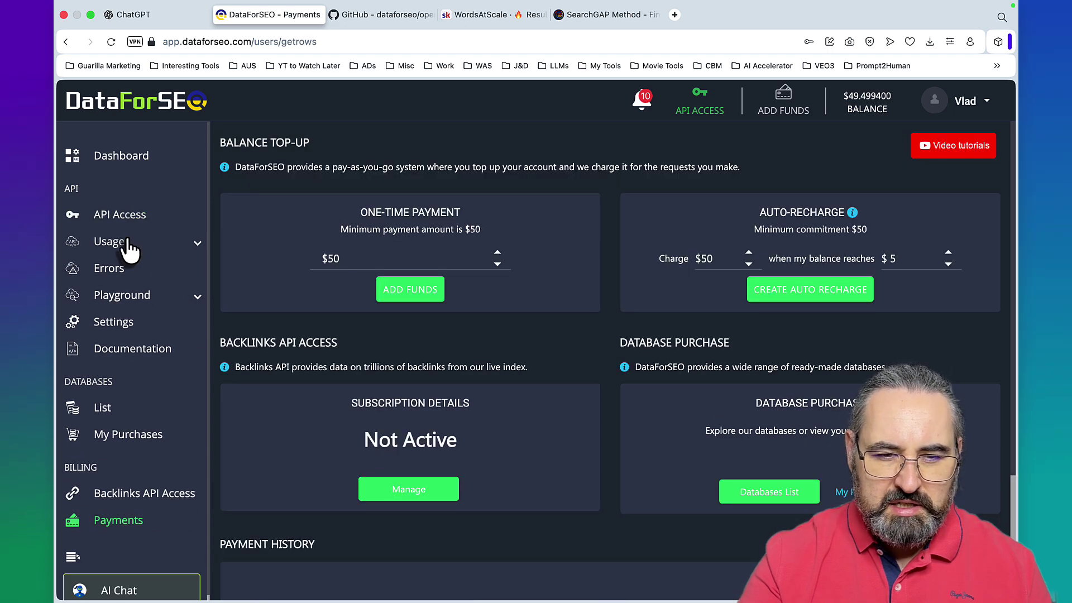
left_click(137, 251)
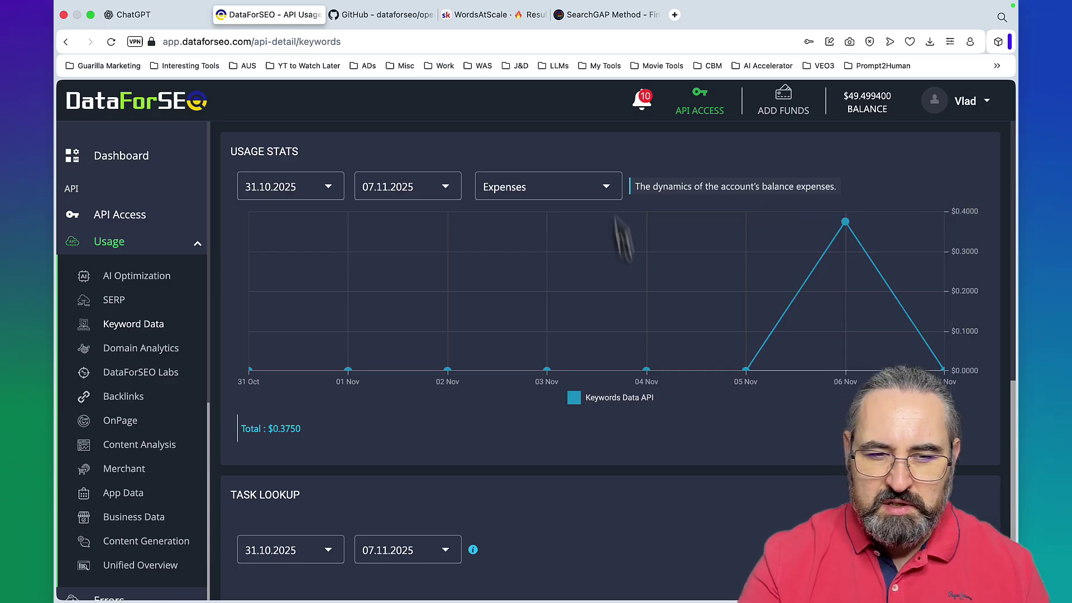
left_click(134, 216)
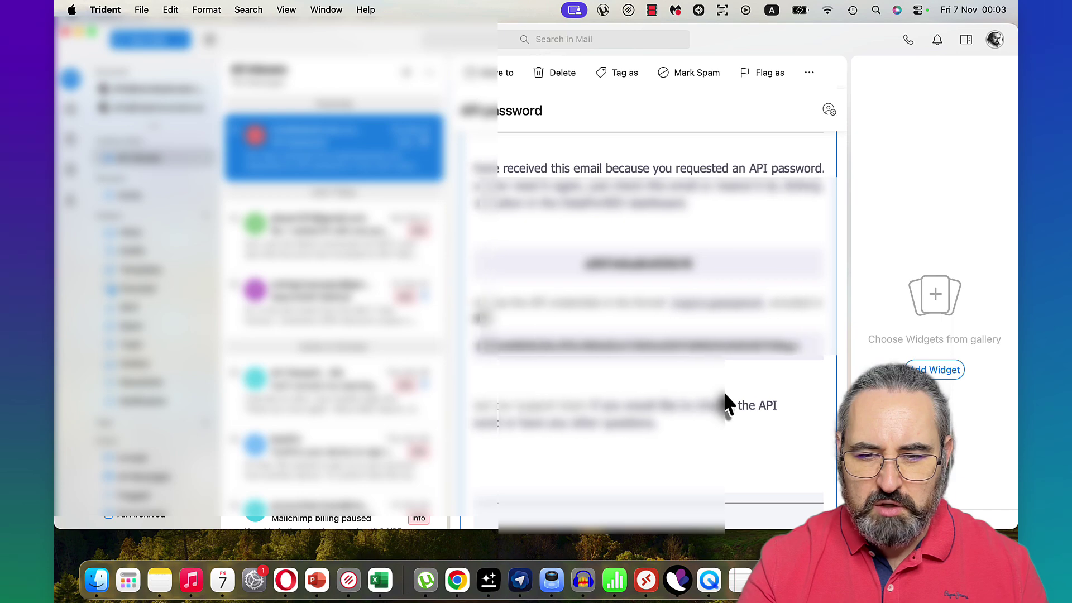
Step: Select the API password line in the DataForSEO email
scroll(724, 391, "up", 1)
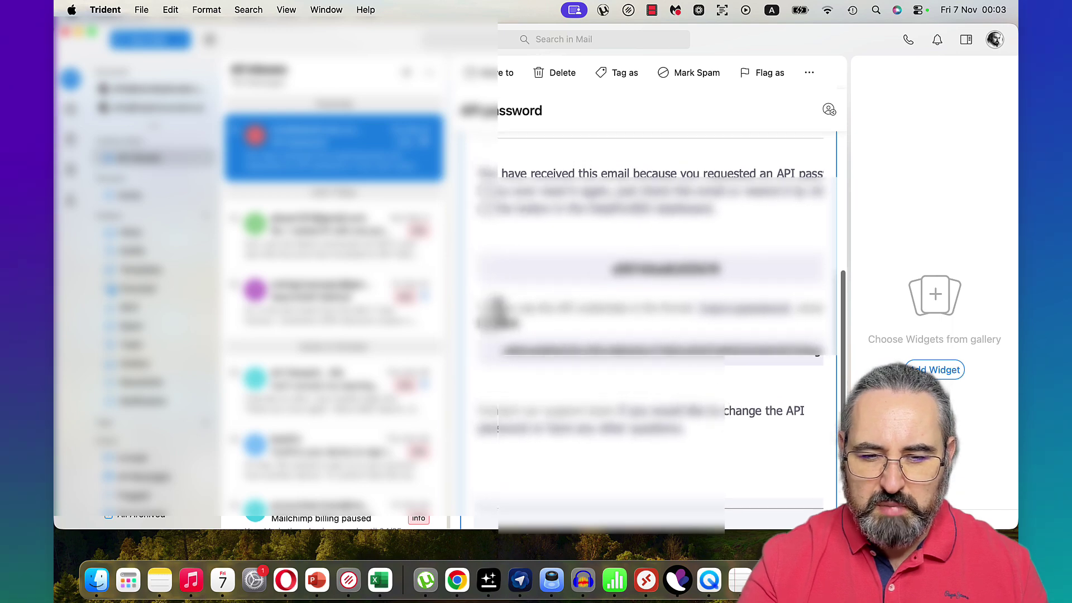
left_click_drag(503, 357, 785, 357)
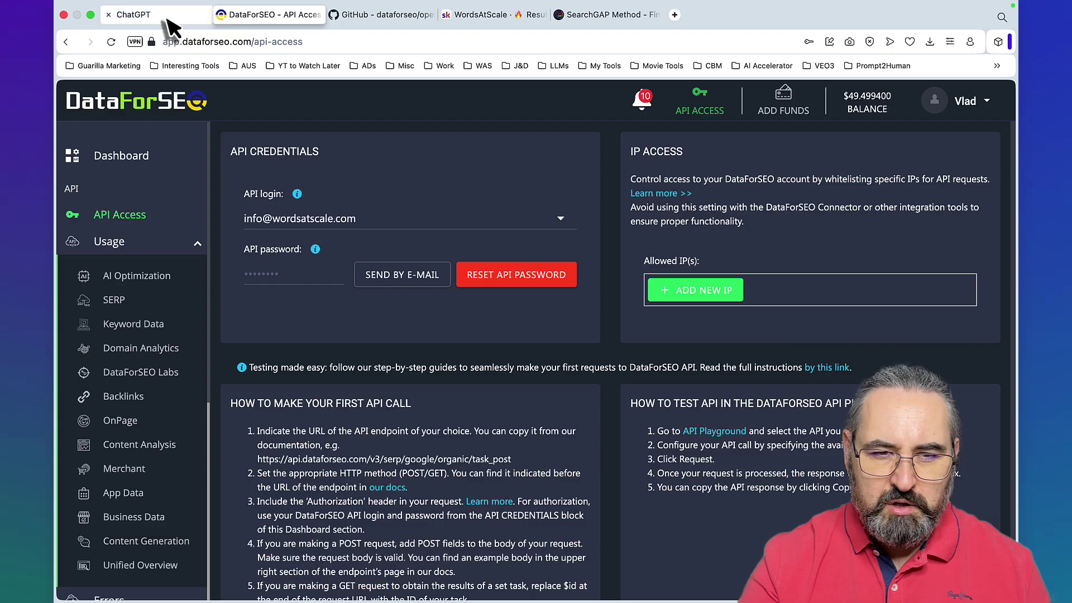
Step: Name the new GPT 'SEO Assiatnt', then bring up the DataForSEO open-ai-actions GitHub repository
left_click(165, 14)
scroll(136, 318, "down", 4)
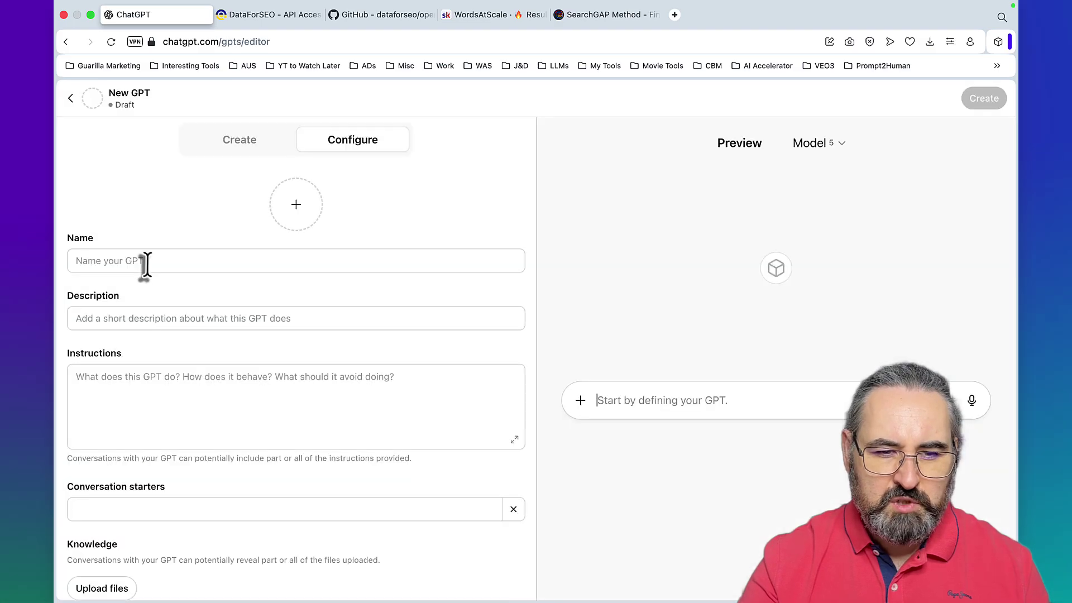
left_click(146, 261)
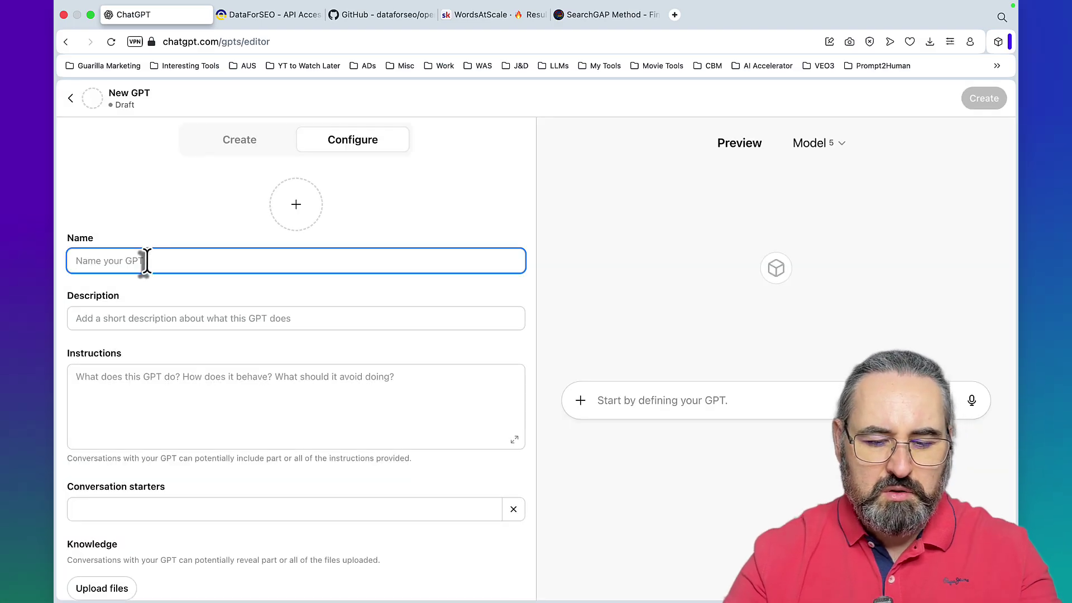
type("SEO ")
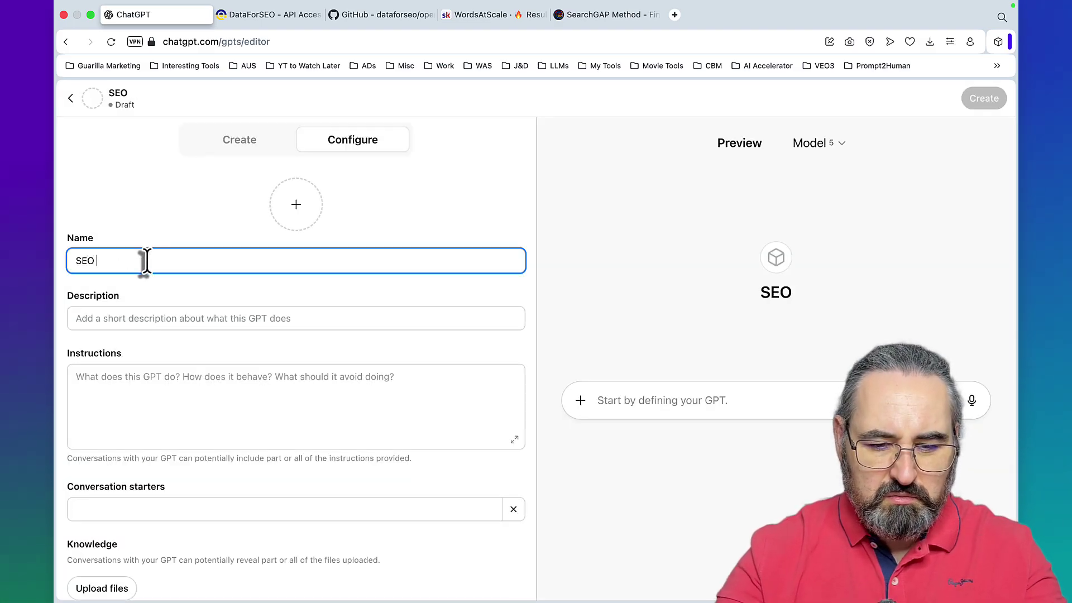
type("Assiatnt")
scroll(280, 316, "down", 5)
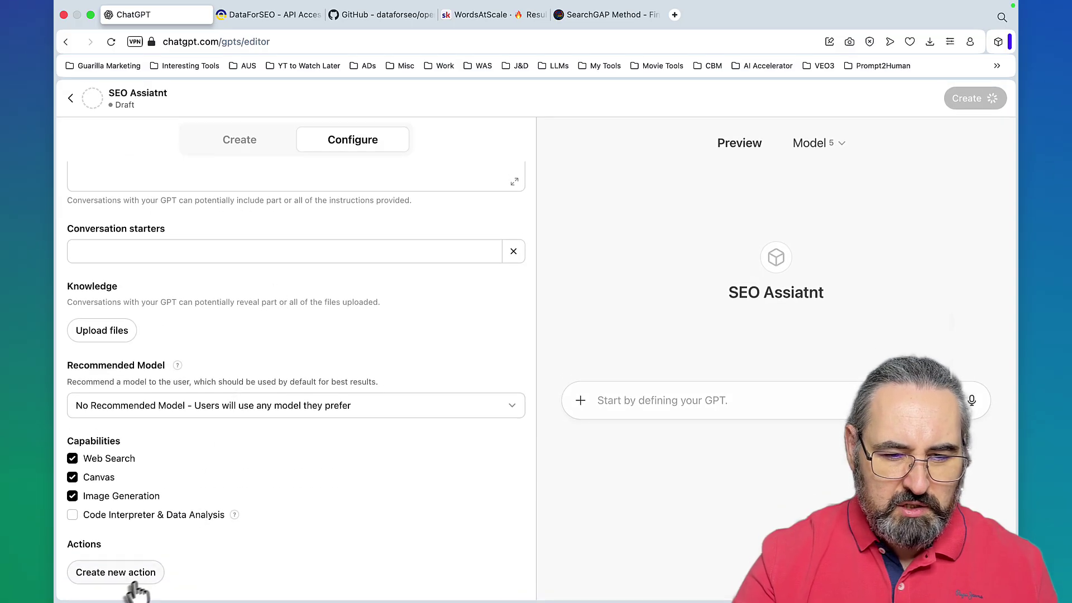
left_click(280, 17)
left_click(385, 15)
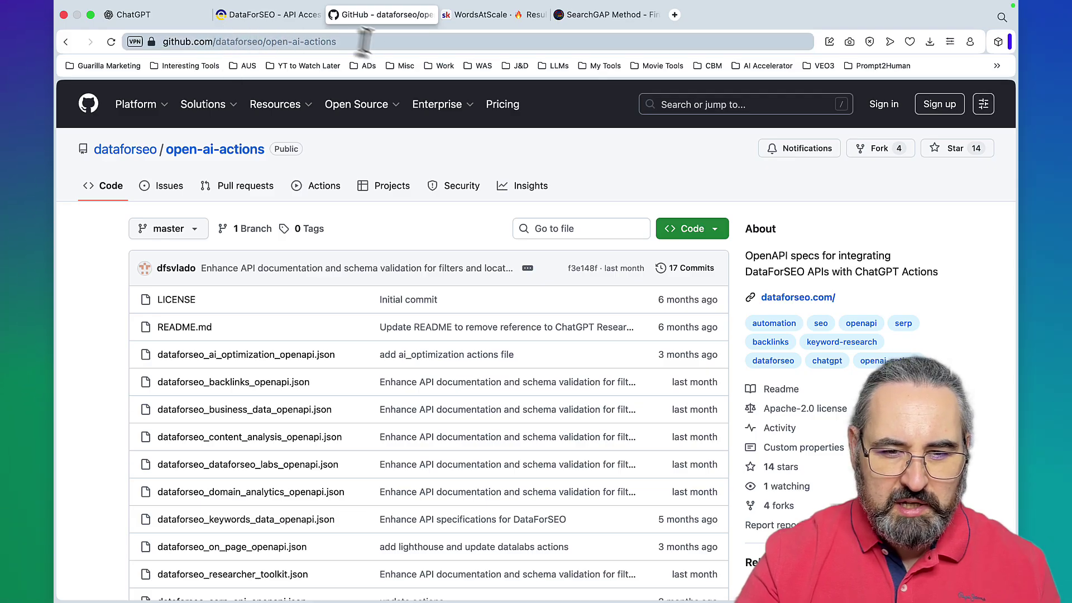
Step: Open dataforseo_researcher_toolkit.json and copy its full raw contents
scroll(391, 250, "down", 7)
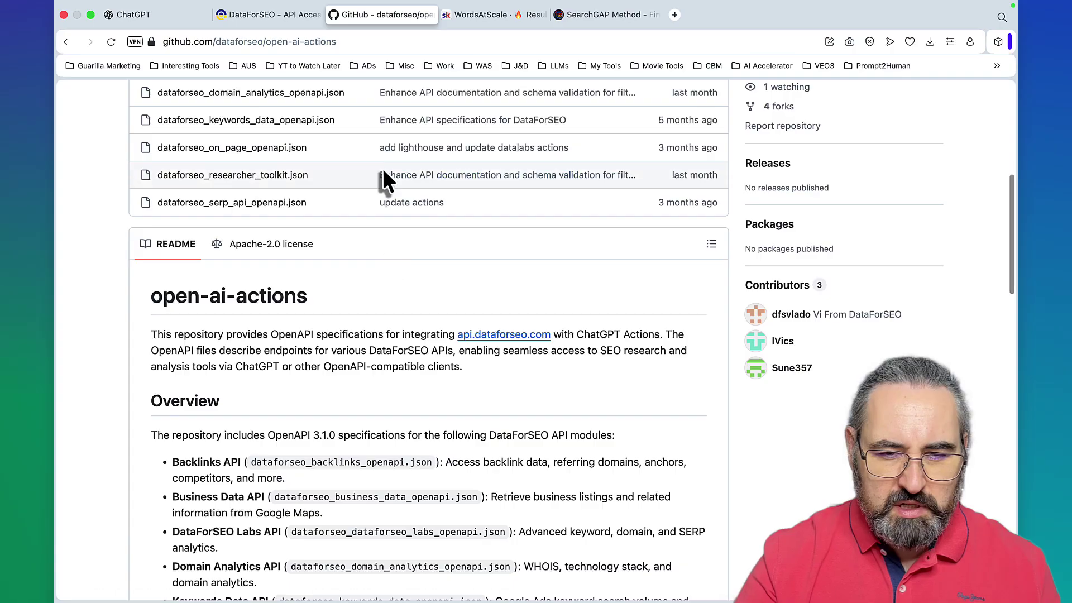
scroll(388, 189, "up", 1)
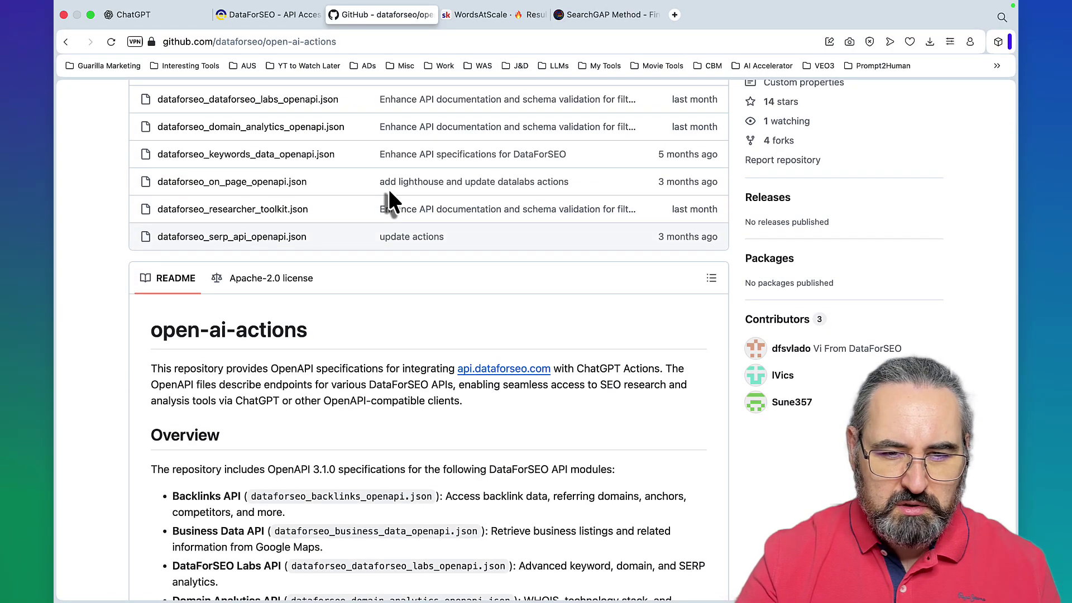
left_click(261, 215)
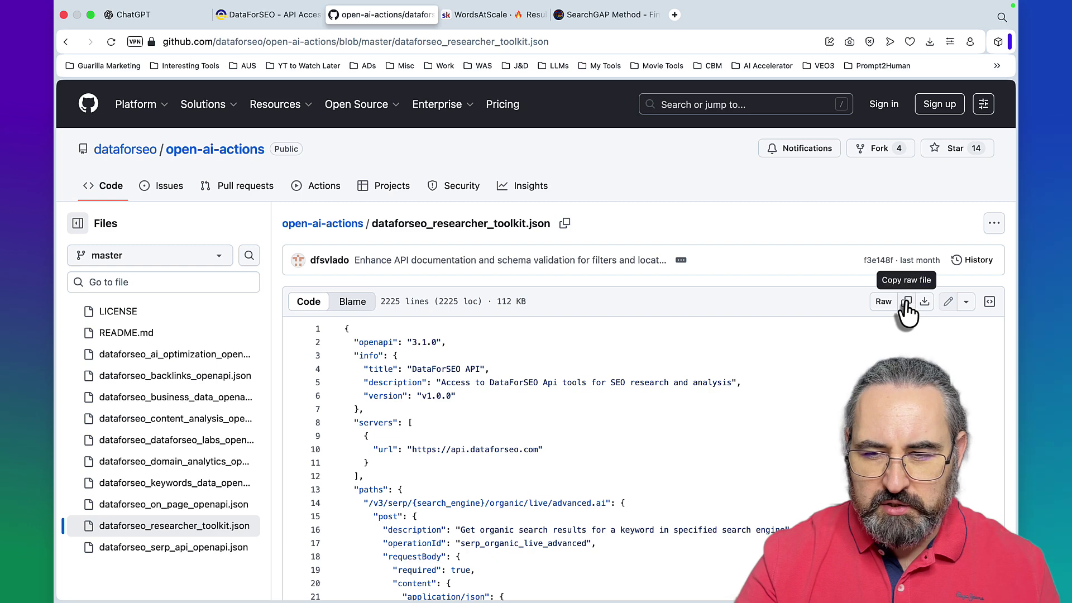
left_click(906, 302)
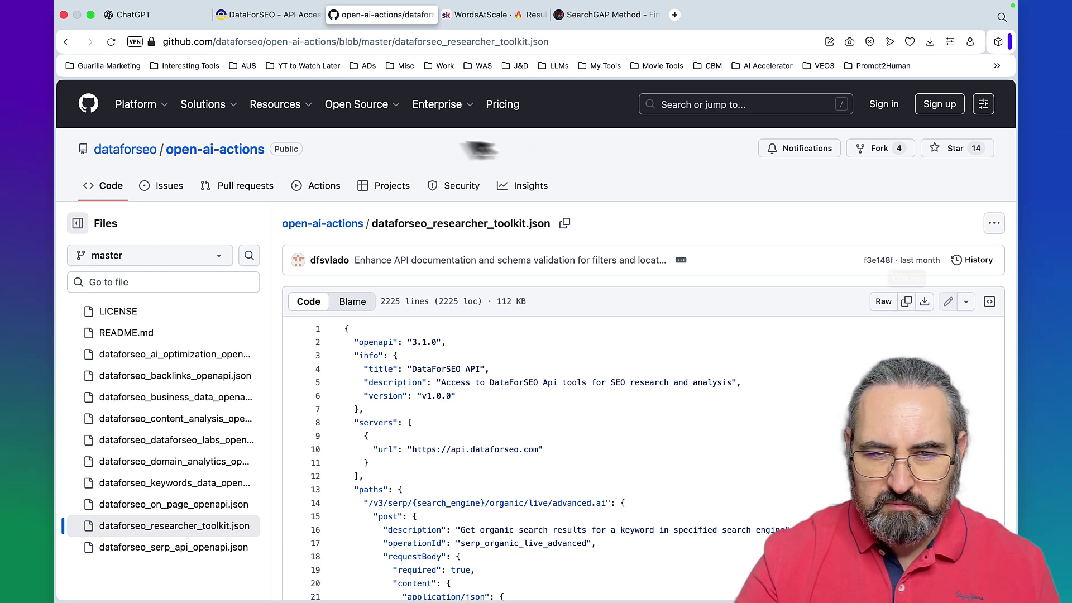
Step: Paste the DataForSEO OpenAPI schema into the action's Schema box
left_click(150, 14)
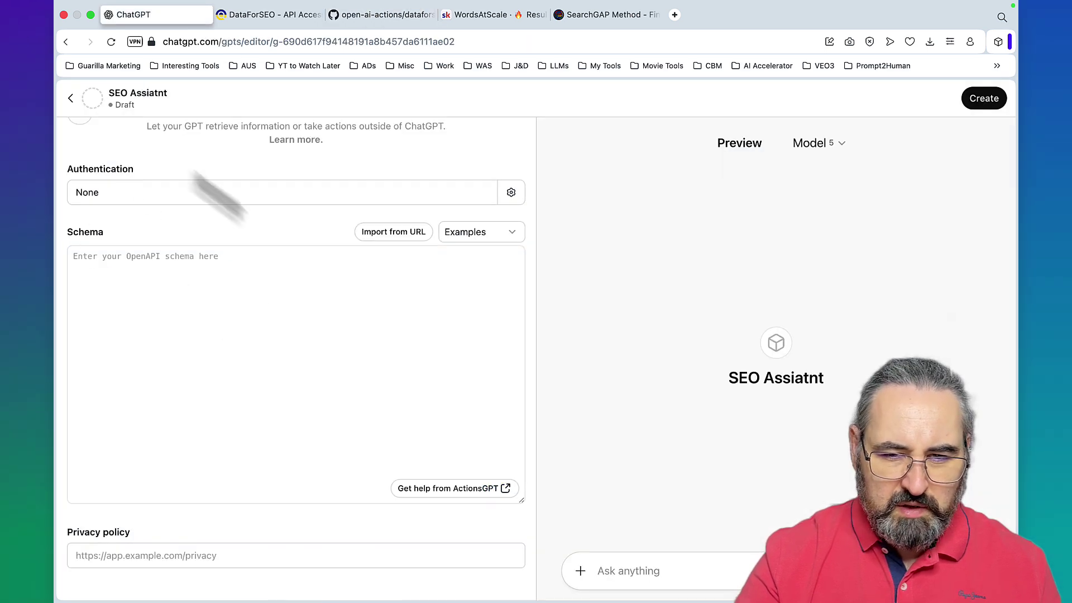
left_click(98, 273)
key("super+v")
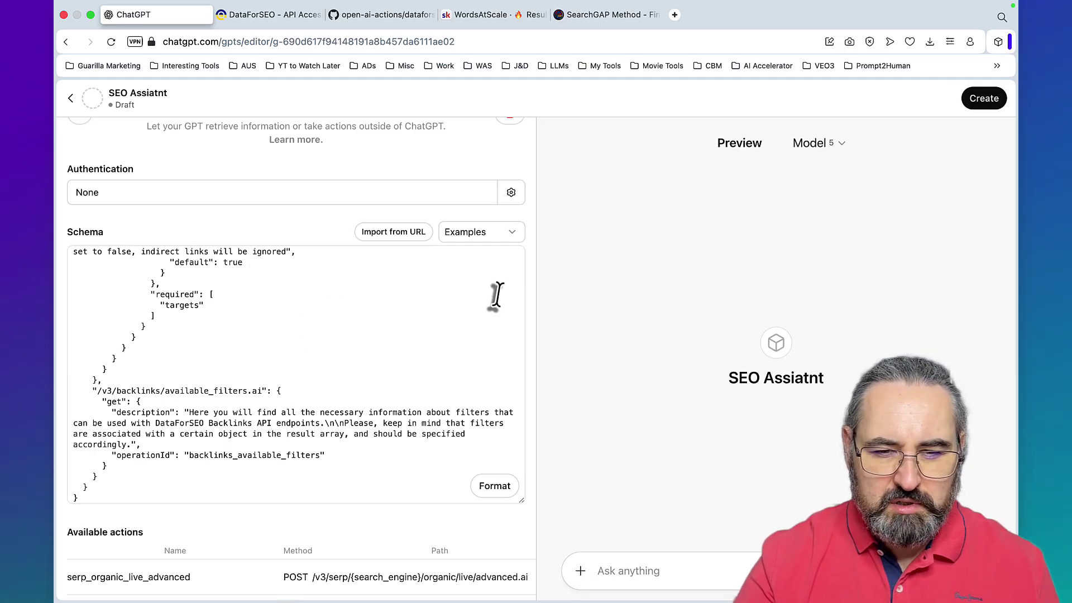
Step: Set authentication to API Key using the pasted DataForSEO password, keep Basic, and save
left_click(511, 192)
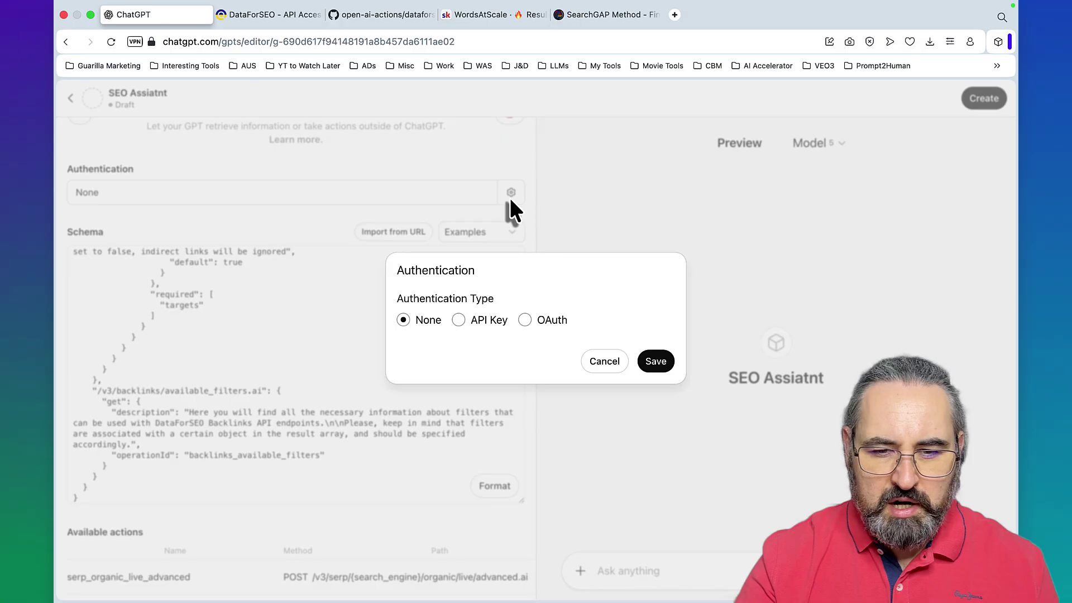
left_click(458, 321)
left_click(462, 323)
key("cmd+v")
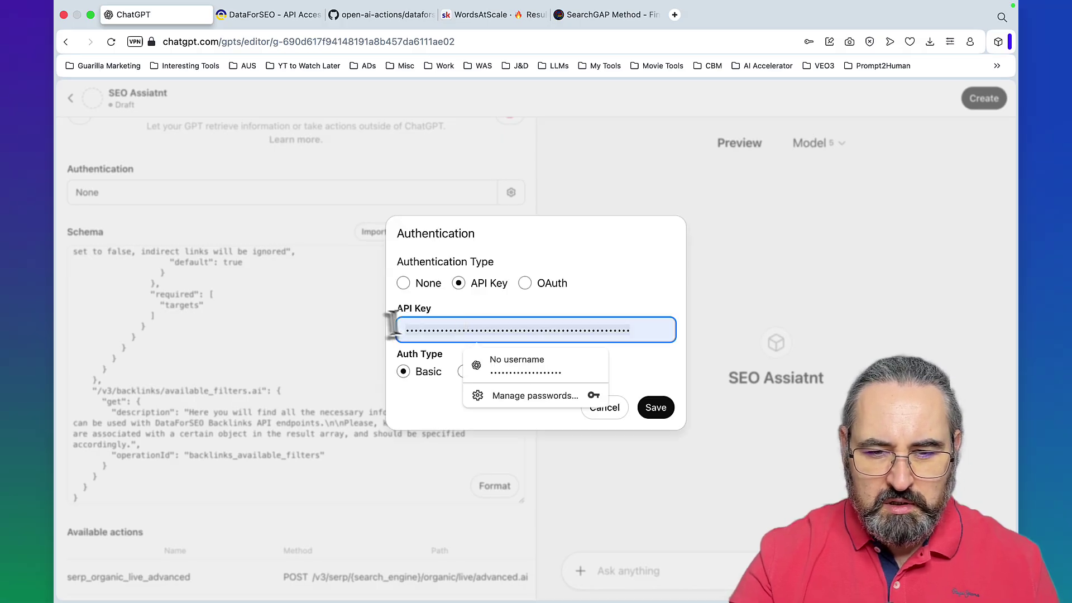
key("Escape")
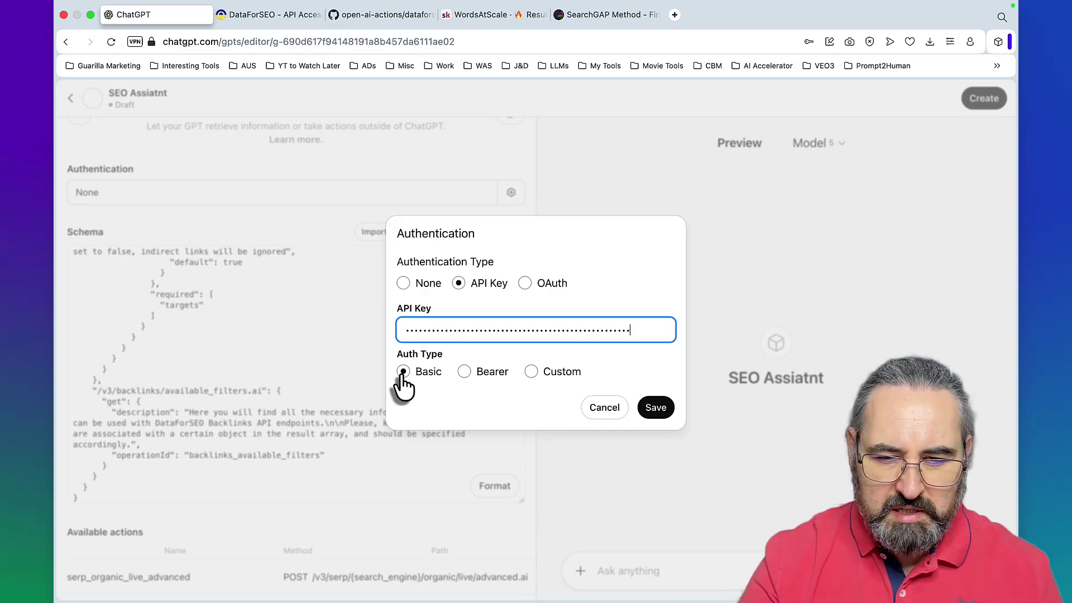
left_click(657, 408)
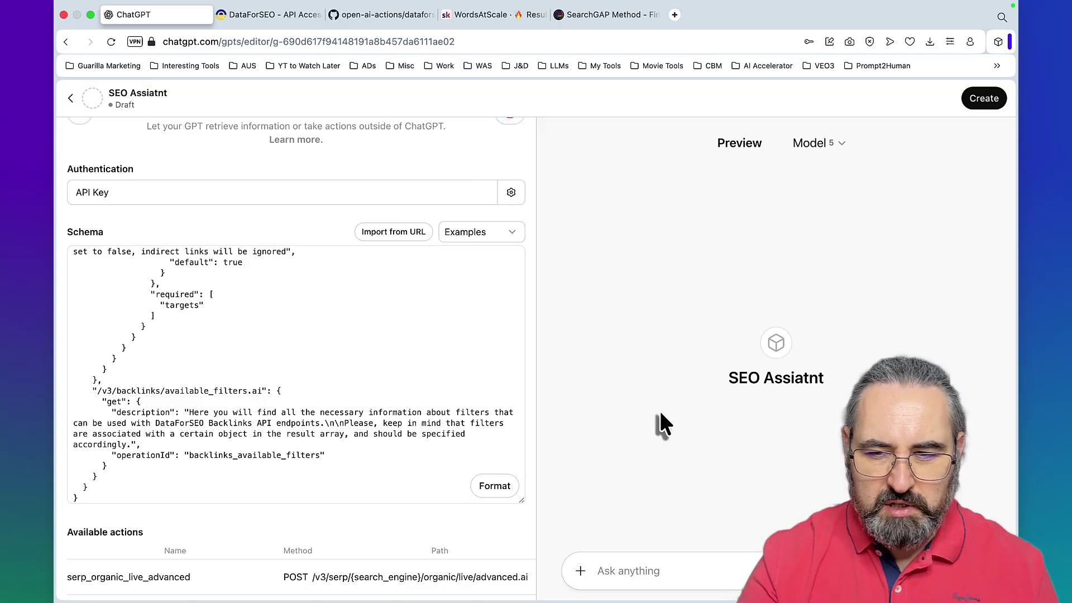
Step: Ask the preview for the search volume of "mugs", approve the api.dataforseo.com call, and read ~368,000
left_click(690, 568)
type("search volume o")
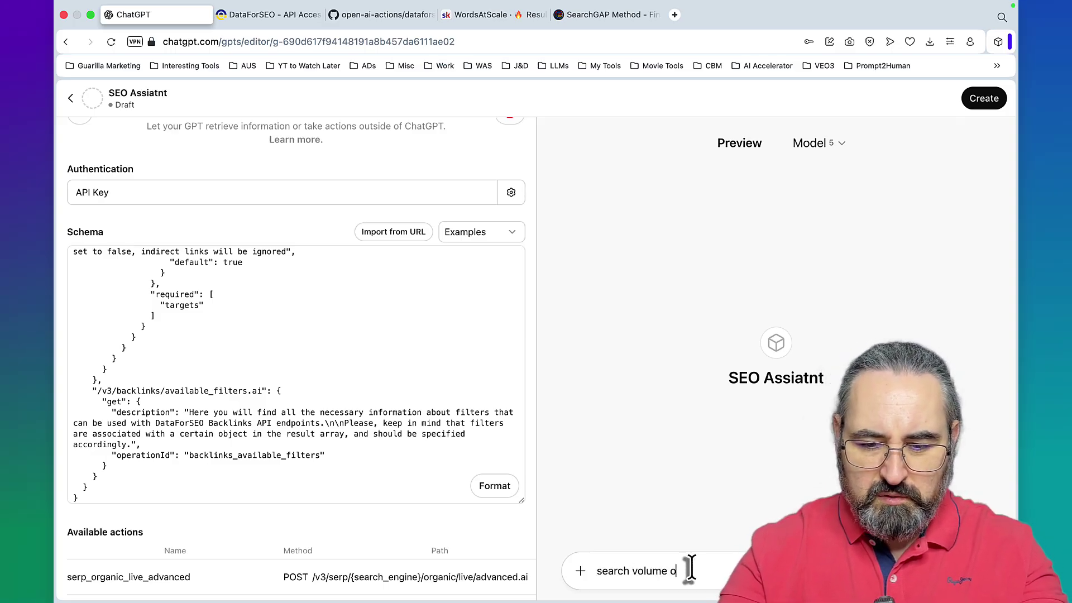
type("f \"mugs\"pugs\"")
key("Return")
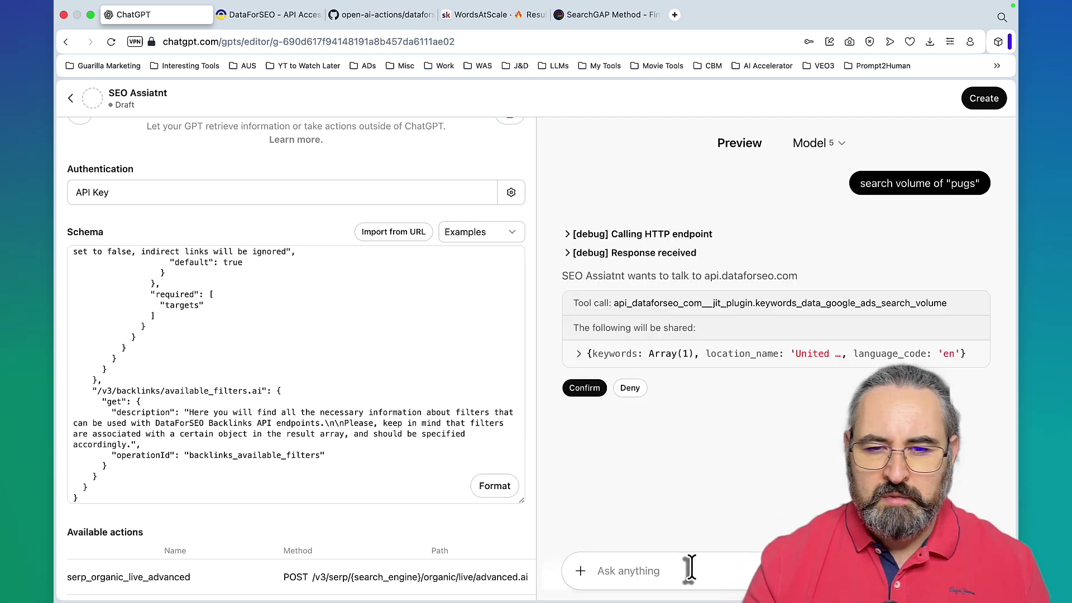
left_click(584, 387)
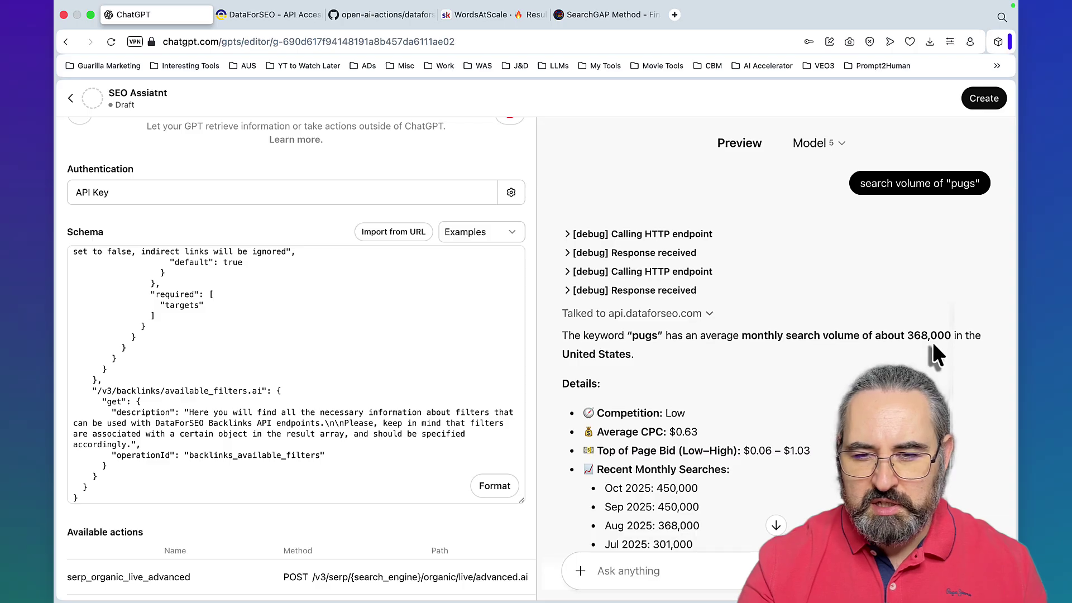
scroll(932, 342, "down", 2)
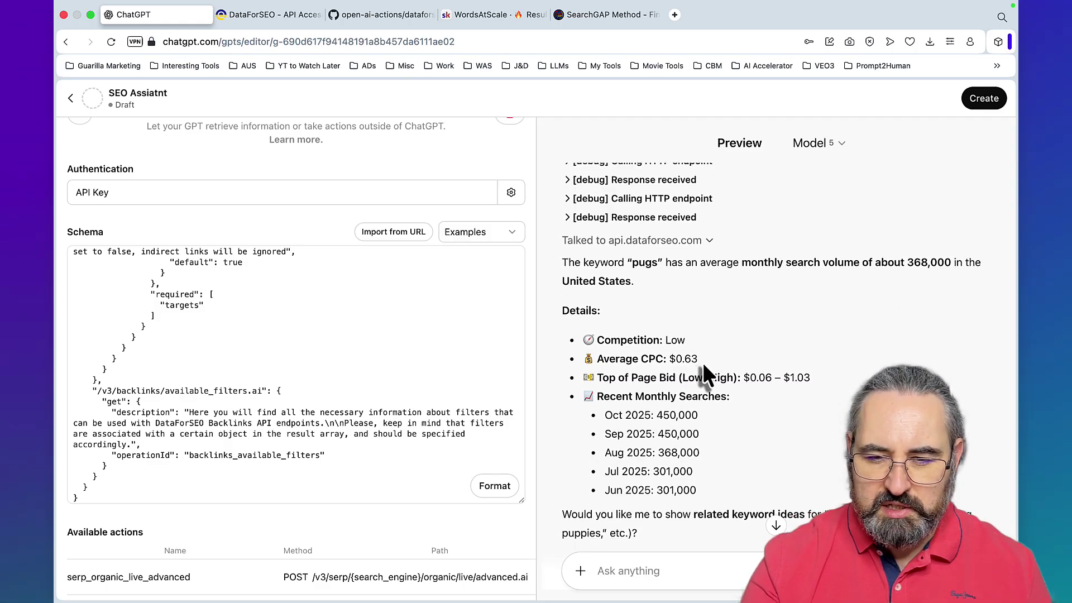
scroll(678, 474, "down", 2)
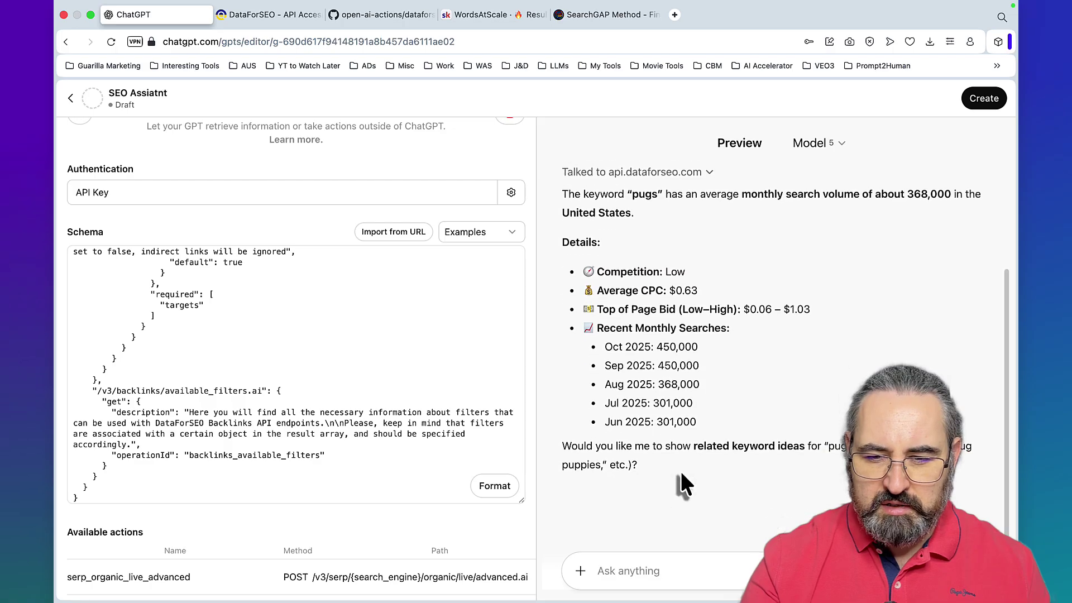
scroll(704, 441, "up", 3)
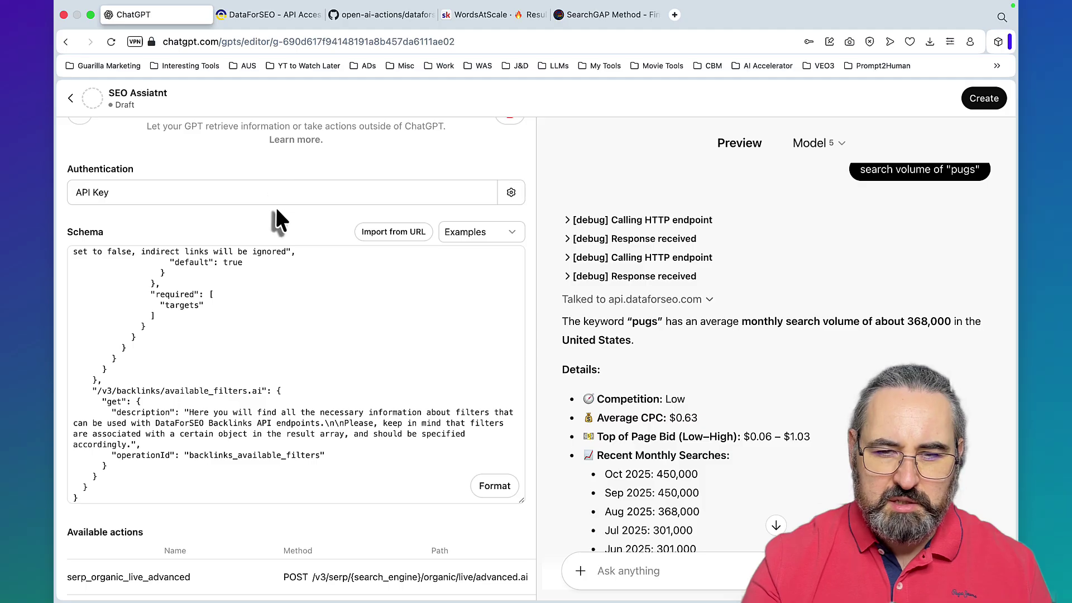
left_click(393, 15)
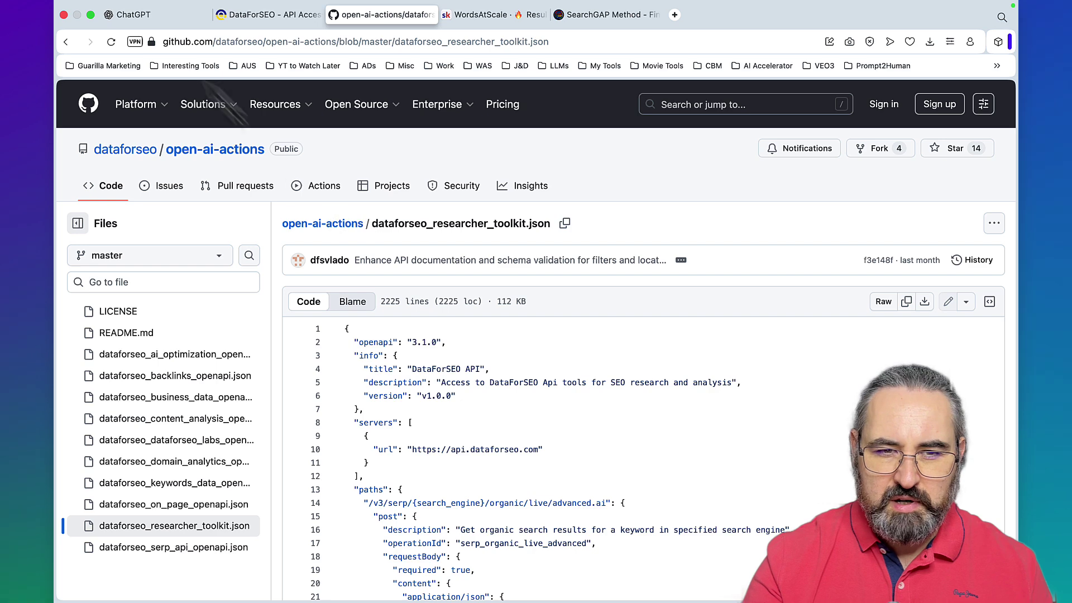
Step: Back in the SEO Assiatnt GPT editor, review the saved Authentication settings and cancel without changes
left_click(167, 16)
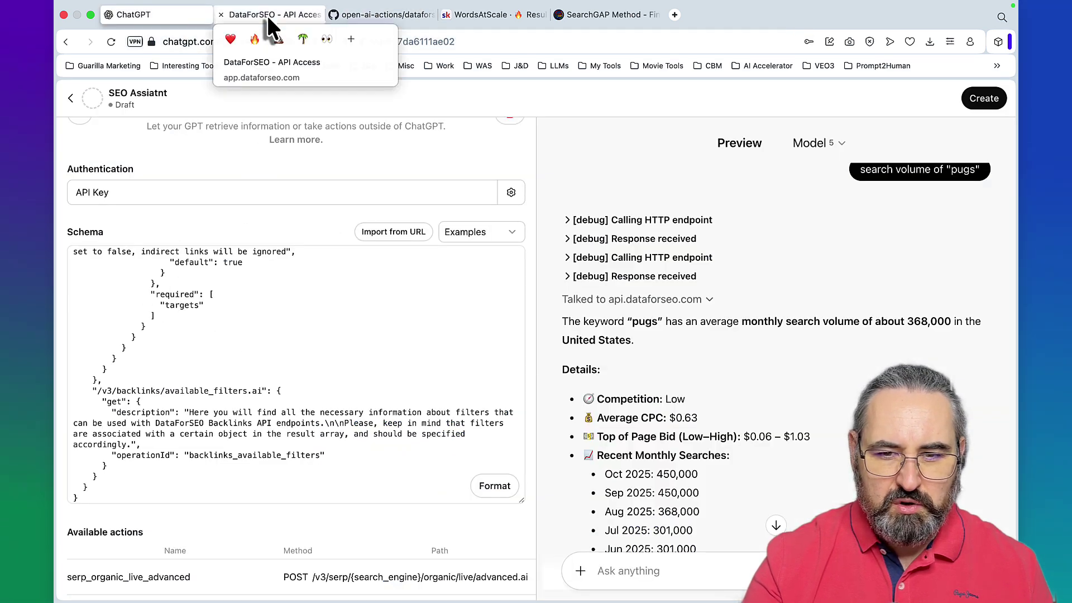
left_click(510, 192)
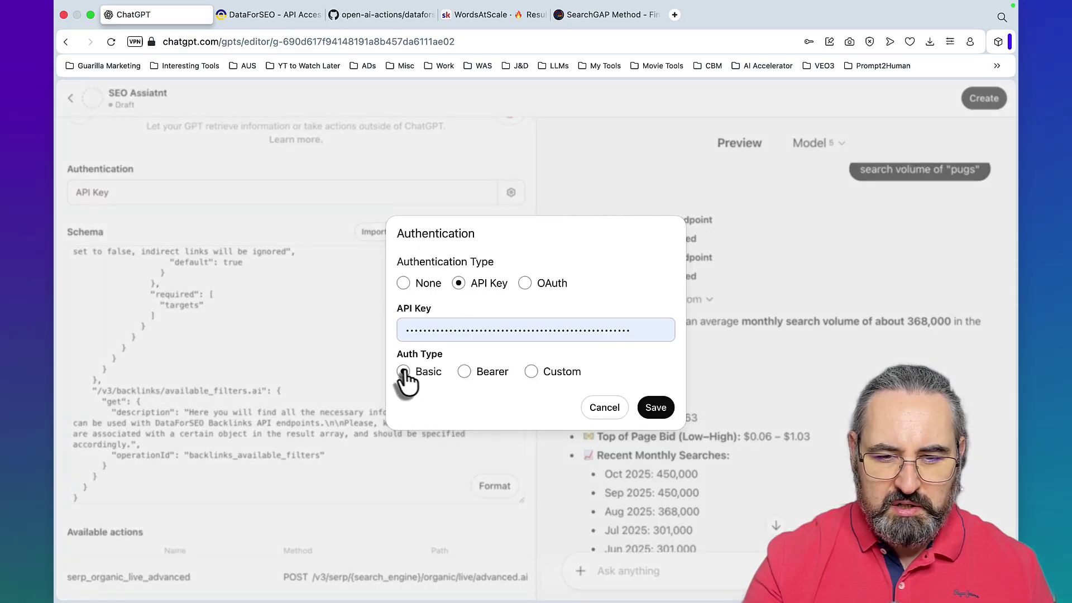
left_click(603, 408)
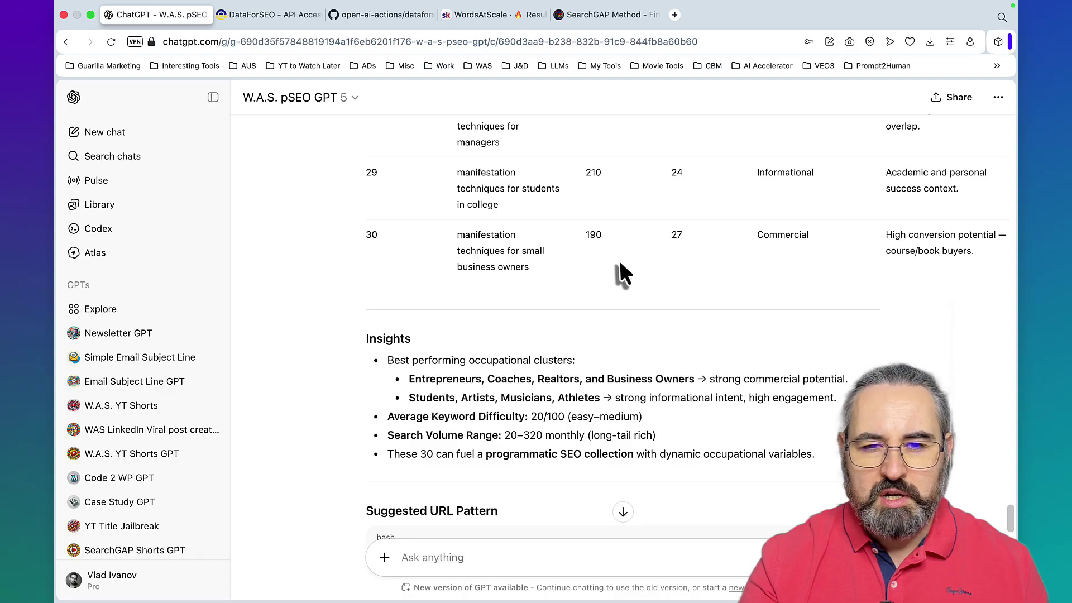
left_click(596, 16)
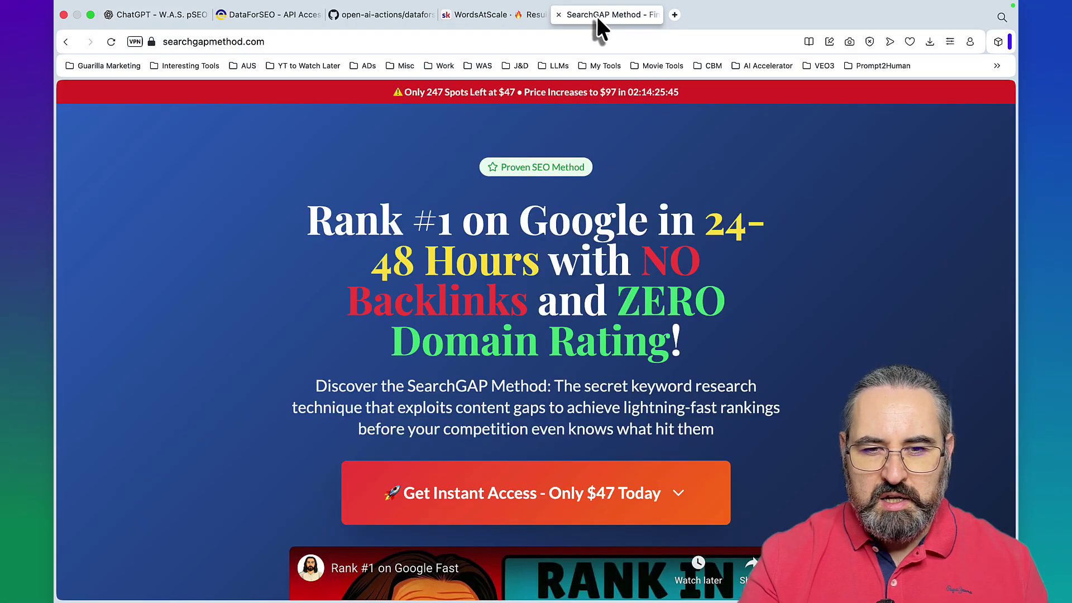